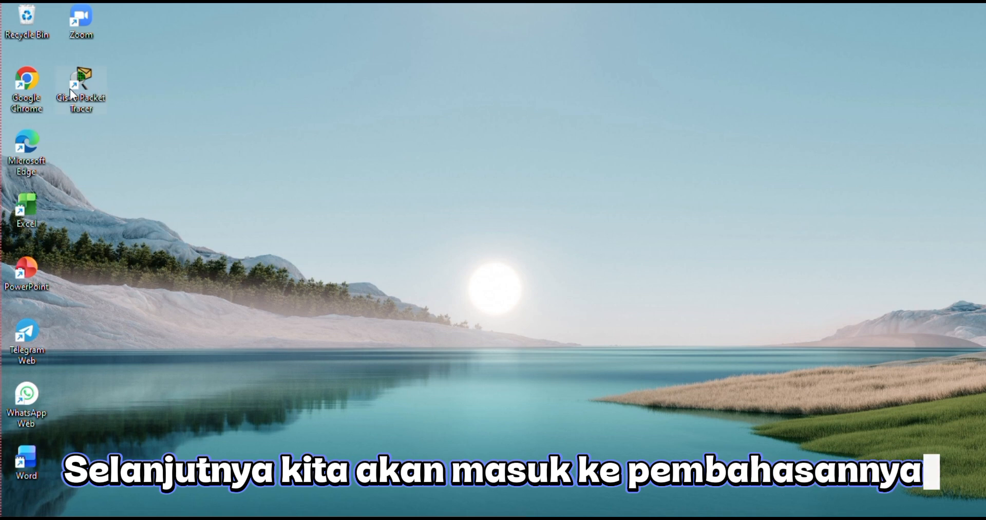
Launch Cisco Packet Tracer and open the file TUGAS CISCO KELOMPOK 1 from the Downloads folder.
{"action": "double_click", "coordinate": [70, 88]}
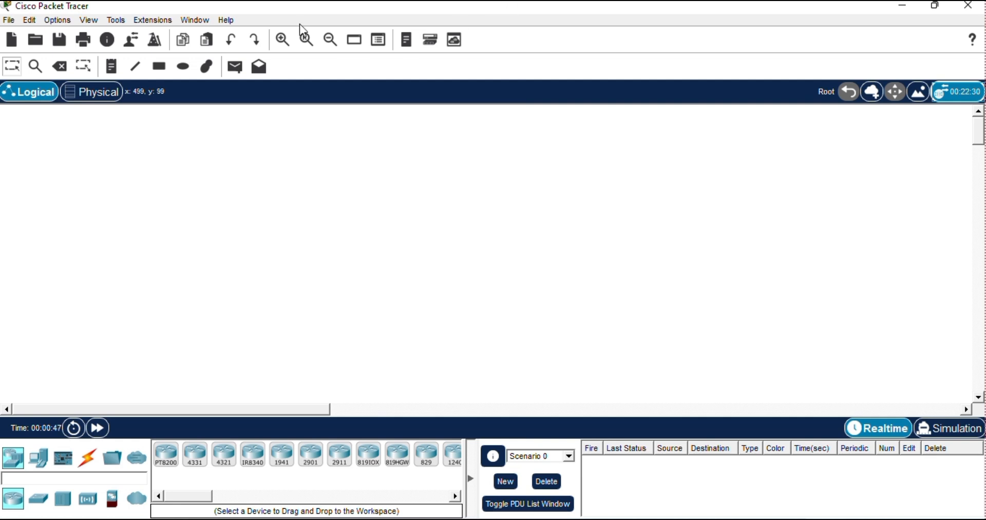
{"action": "left_click", "coordinate": [12, 22]}
{"action": "left_click", "coordinate": [80, 85]}
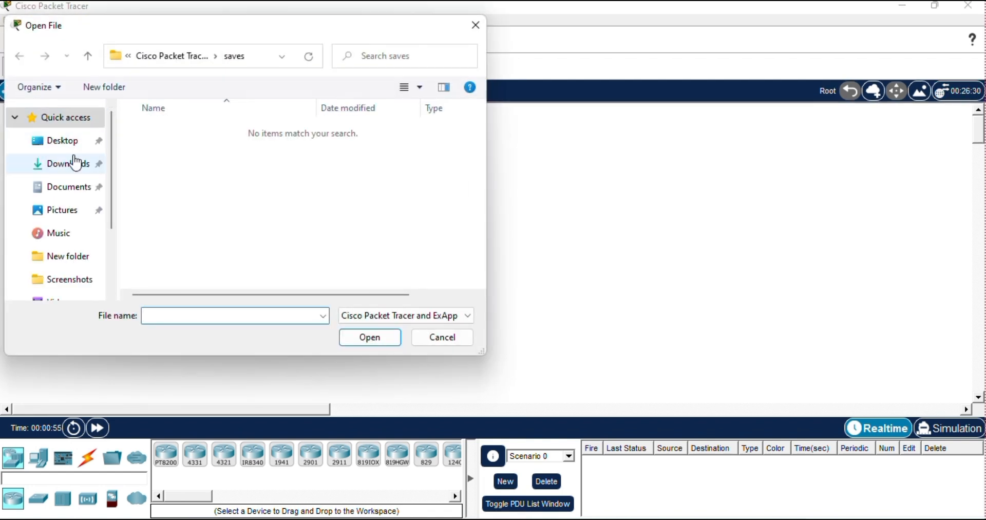
{"action": "left_click", "coordinate": [75, 163]}
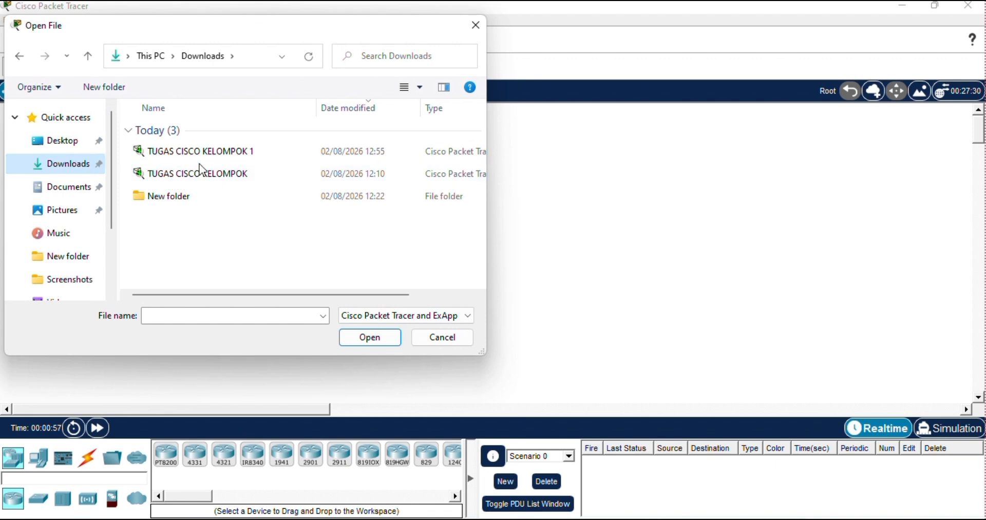
{"action": "left_click", "coordinate": [206, 158]}
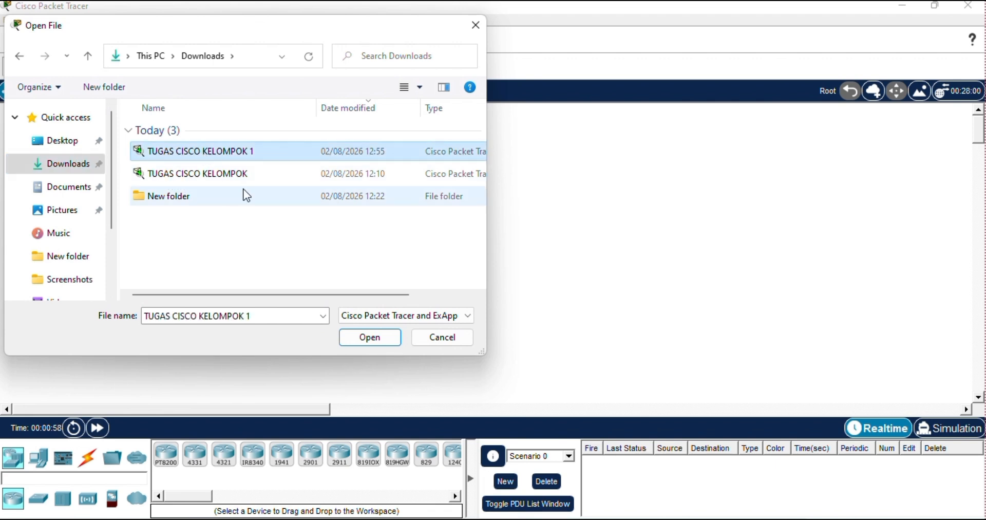
{"action": "left_click", "coordinate": [365, 335]}
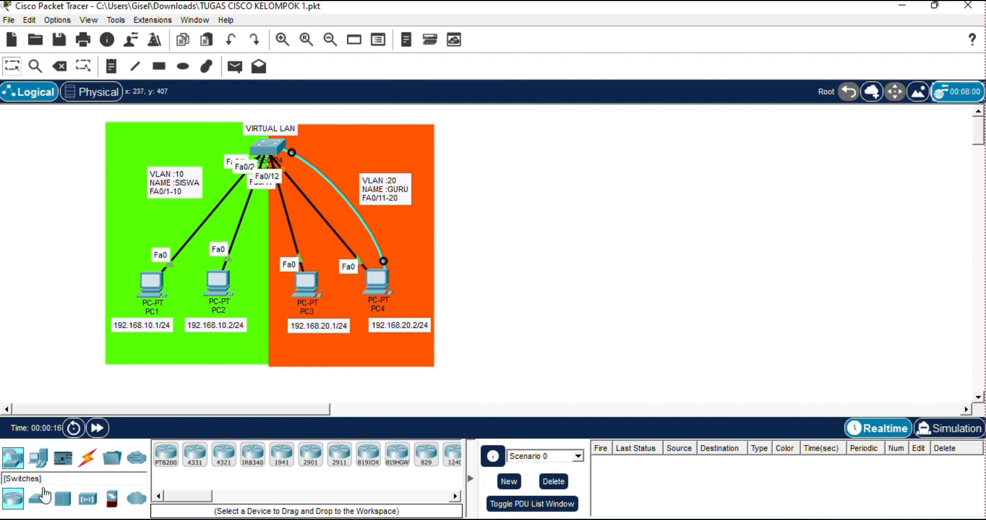
Place a 2950-24 switch in the empty area beside the existing VLAN topology and name it Switch2.
{"action": "left_click", "coordinate": [39, 500]}
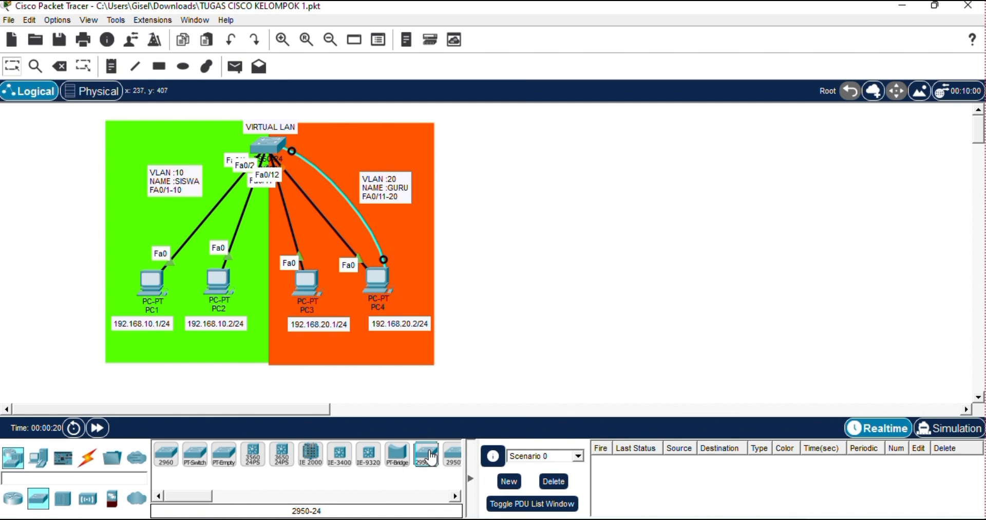
{"action": "left_click", "coordinate": [431, 457]}
{"action": "left_click", "coordinate": [609, 201]}
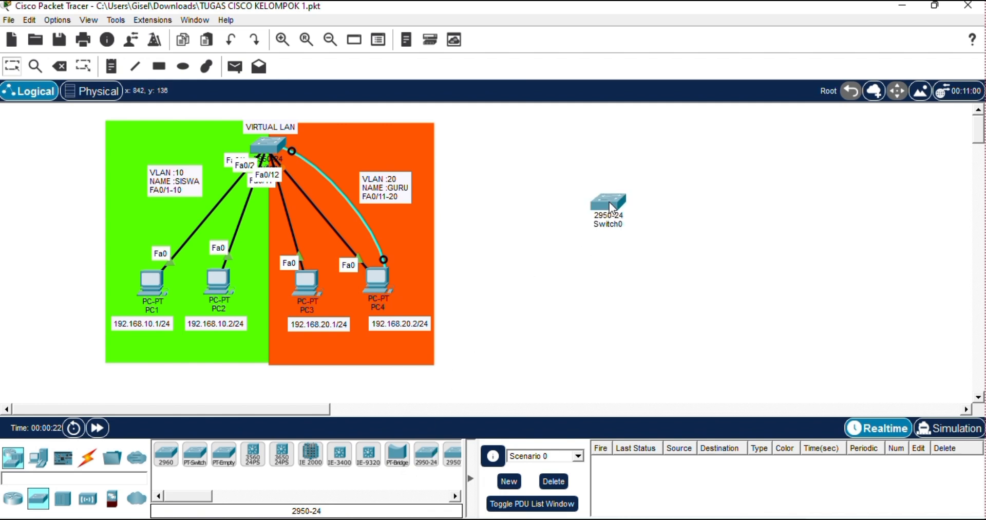
{"action": "left_click_drag", "start_coordinate": [613, 201], "coordinate": [620, 155]}
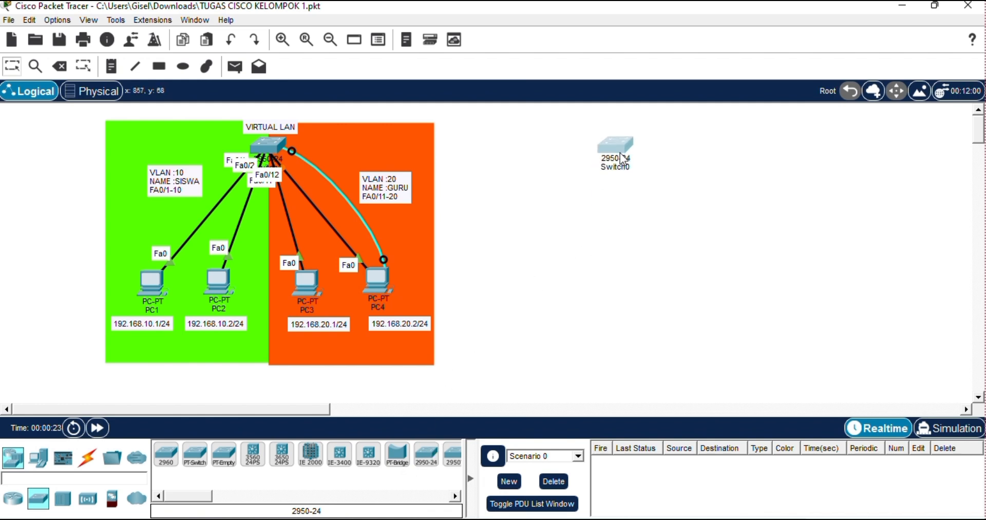
{"action": "left_click", "coordinate": [620, 169]}
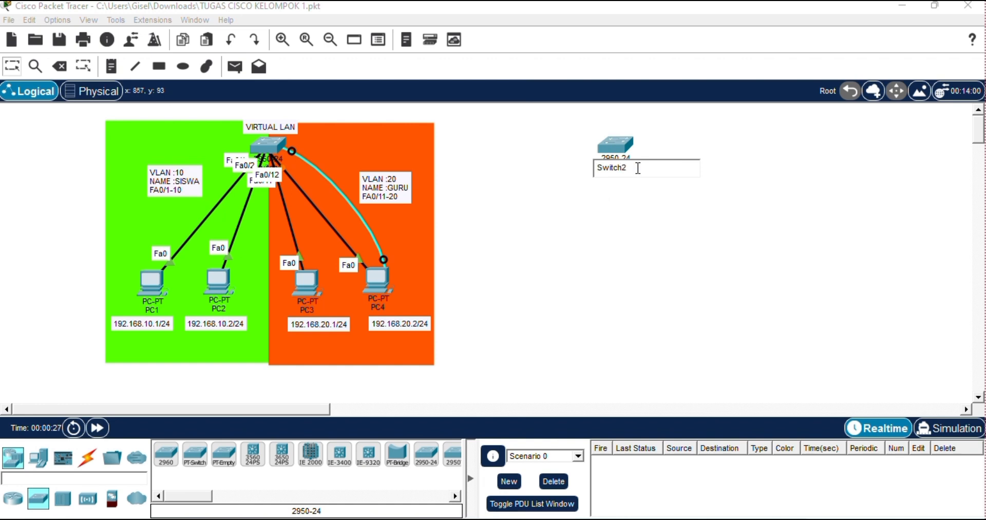
{"action": "key", "text": "Return"}
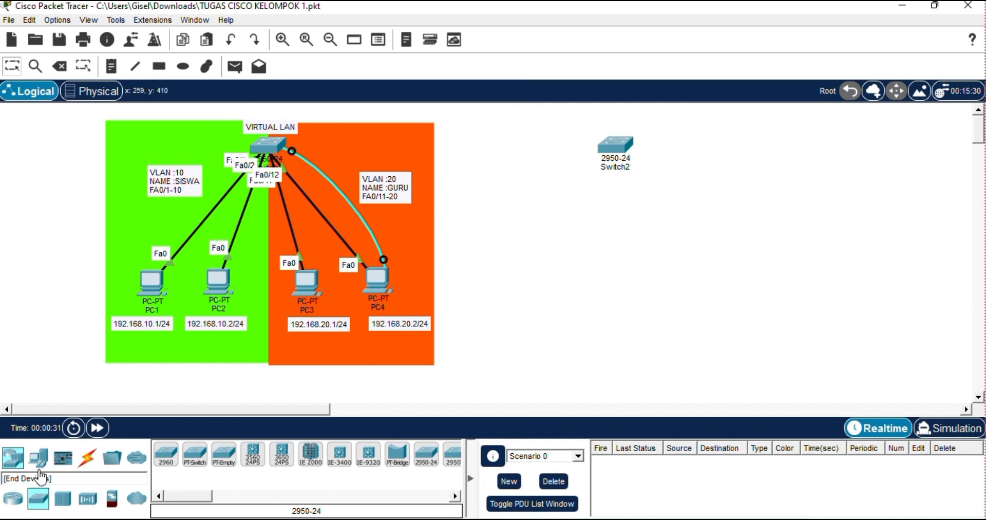
Add a PC below Switch2 and name it PC5.
{"action": "left_click_drag", "start_coordinate": [39, 457], "coordinate": [561, 263]}
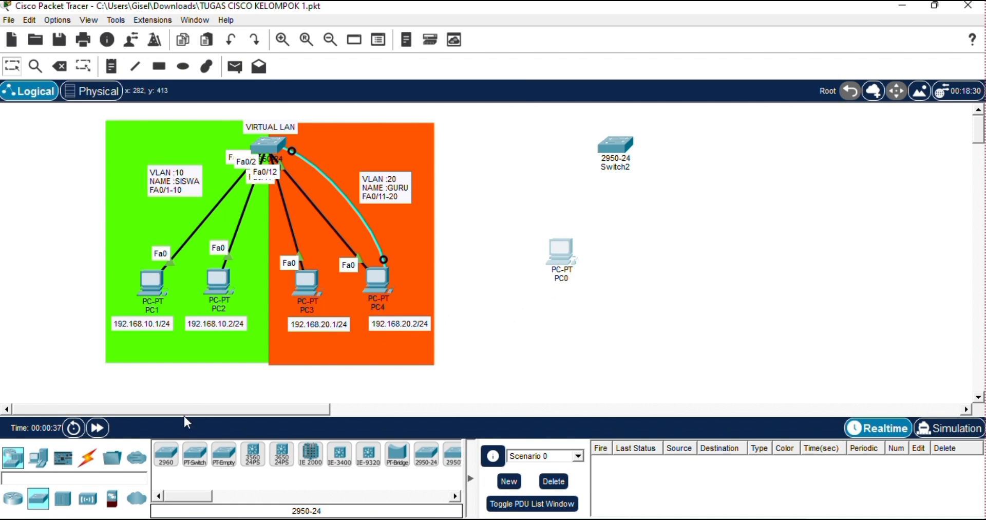
{"action": "left_click", "coordinate": [563, 280]}
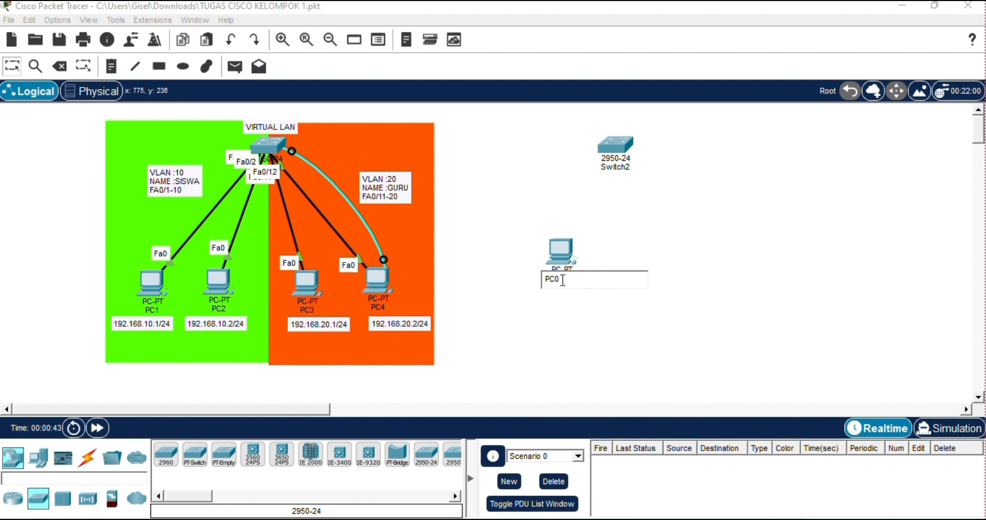
{"action": "left_click", "coordinate": [563, 340]}
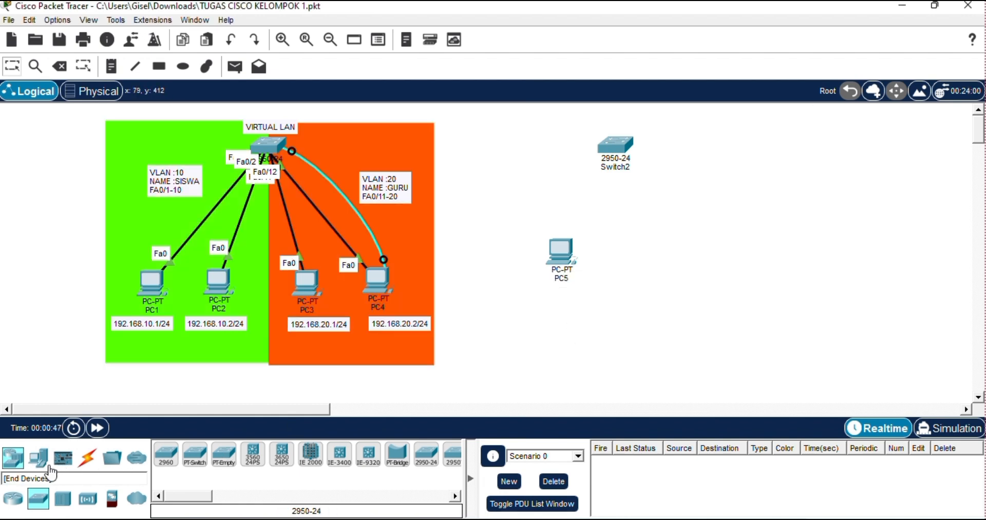
Add three more PCs to the workspace near PC5.
{"action": "left_click_drag", "start_coordinate": [44, 471], "coordinate": [610, 356]}
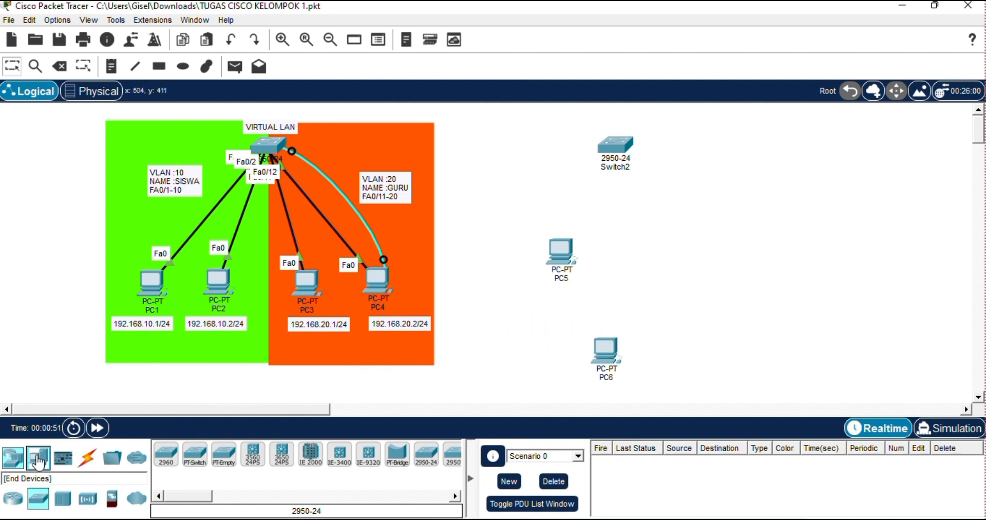
{"action": "left_click_drag", "start_coordinate": [47, 460], "coordinate": [632, 288]}
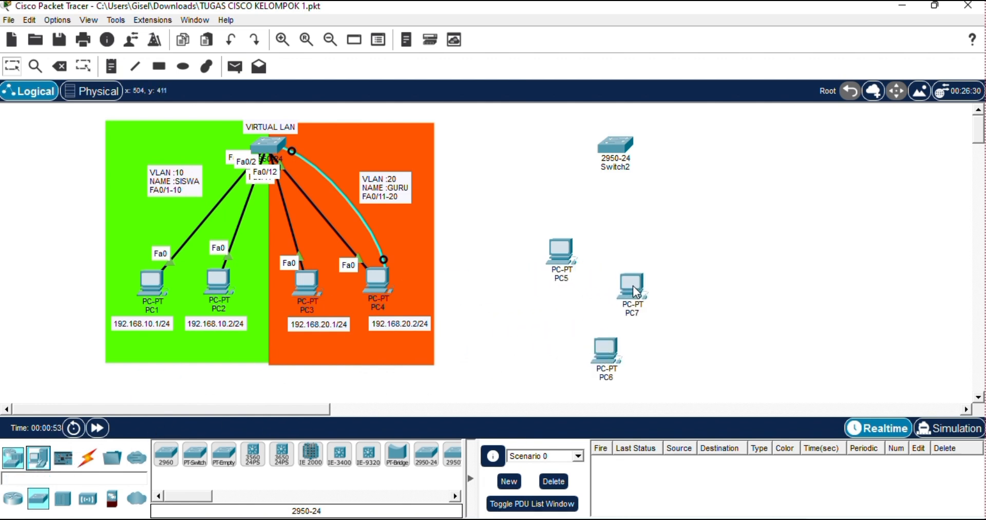
{"action": "left_click_drag", "start_coordinate": [41, 465], "coordinate": [685, 307]}
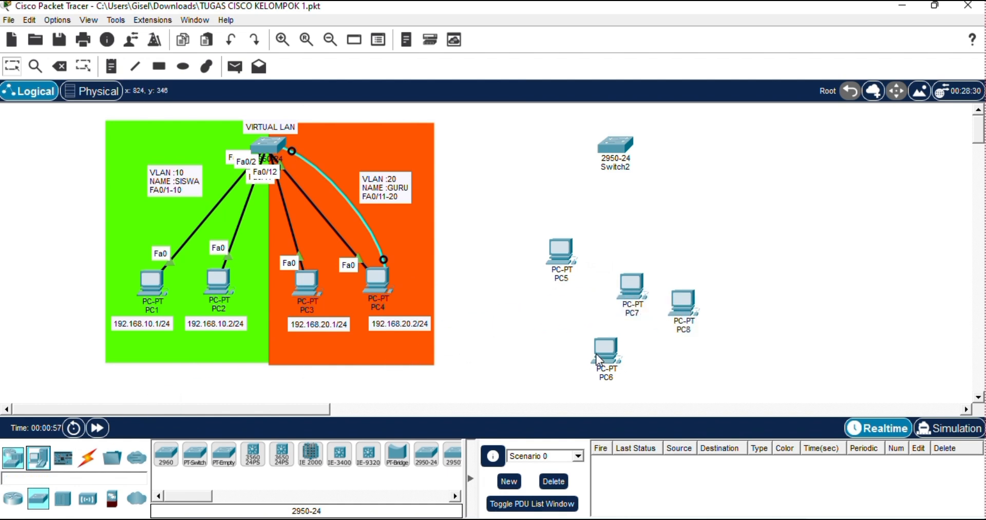
Arrange PC5, PC6, PC7 and PC8 in an evenly spaced horizontal row below Switch2.
{"action": "left_click_drag", "start_coordinate": [610, 358], "coordinate": [661, 265]}
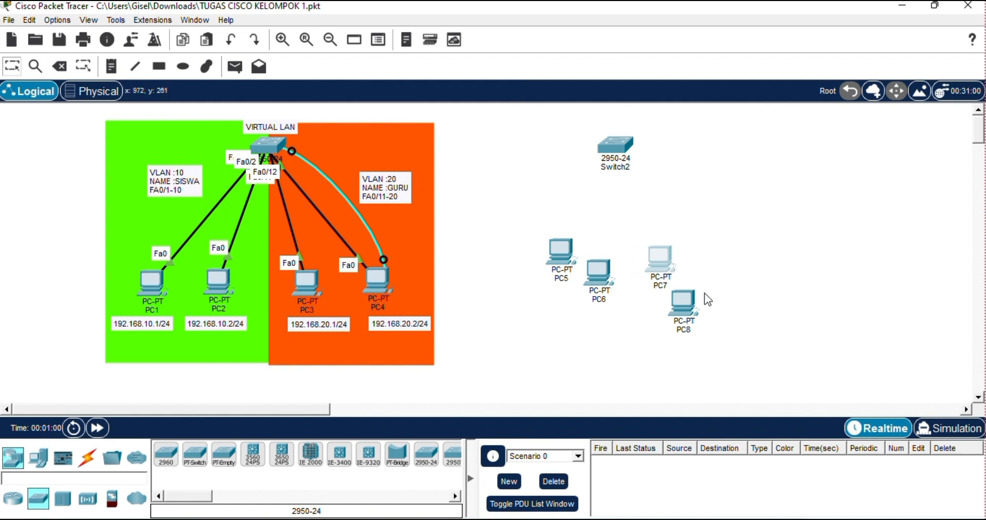
{"action": "left_click_drag", "start_coordinate": [679, 309], "coordinate": [722, 257]}
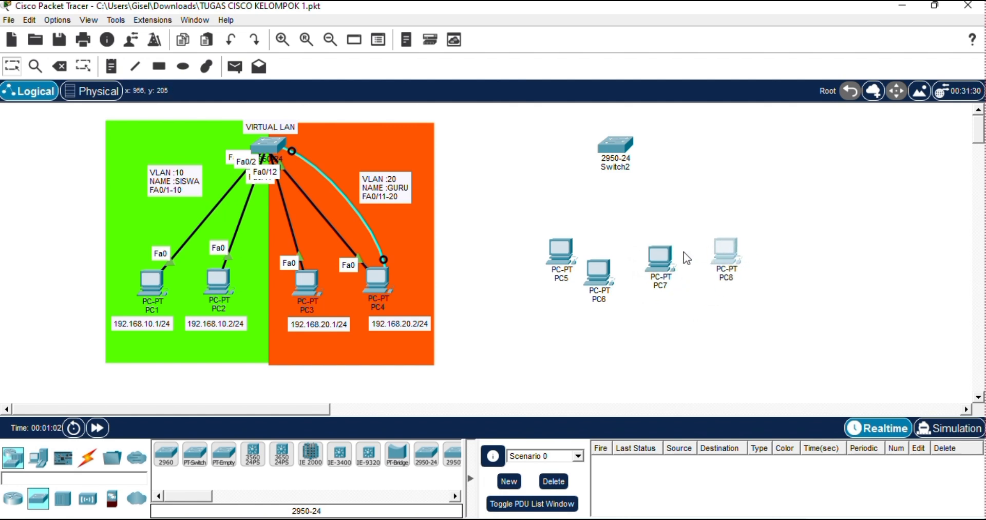
{"action": "left_click_drag", "start_coordinate": [557, 255], "coordinate": [523, 264]}
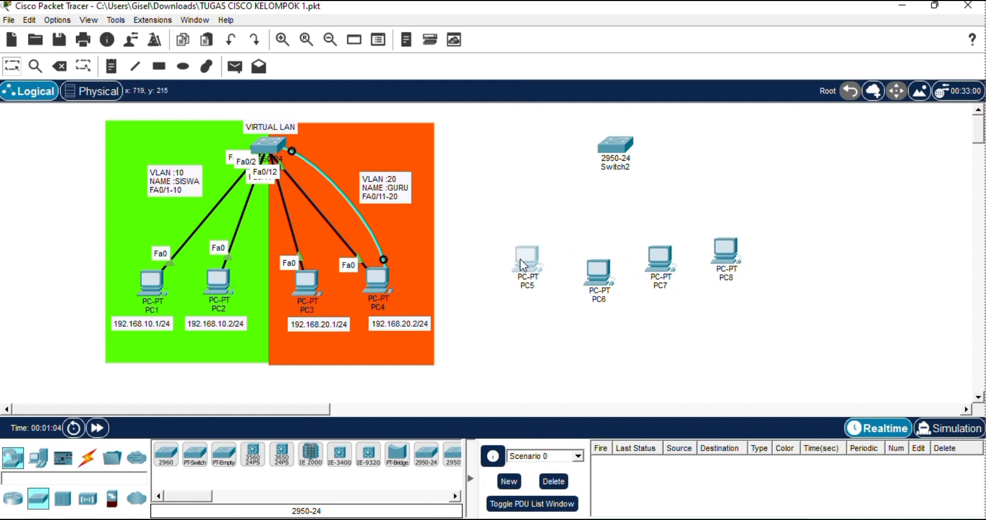
{"action": "left_click_drag", "start_coordinate": [595, 271], "coordinate": [509, 276]}
{"action": "left_click", "coordinate": [523, 257]}
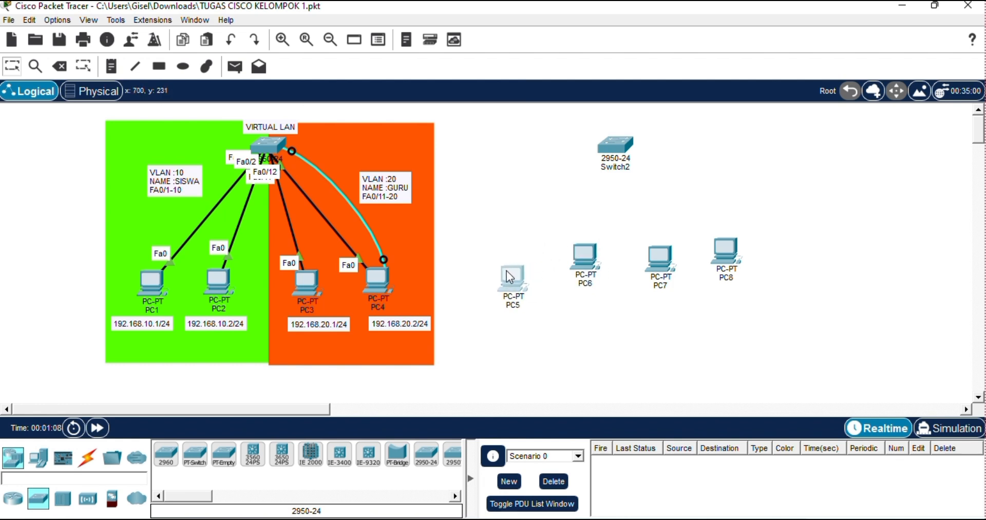
{"action": "left_click_drag", "start_coordinate": [586, 271], "coordinate": [579, 289]}
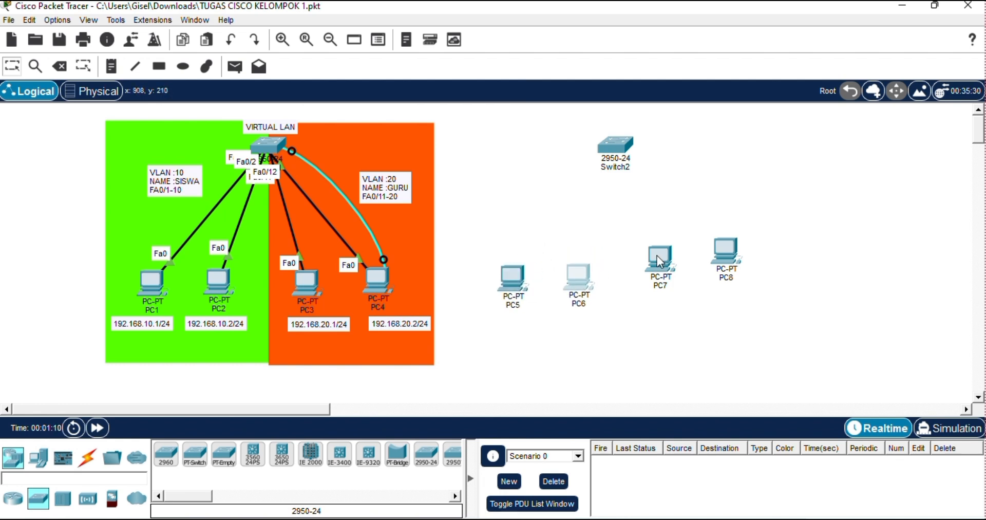
{"action": "left_click_drag", "start_coordinate": [663, 262], "coordinate": [668, 275]}
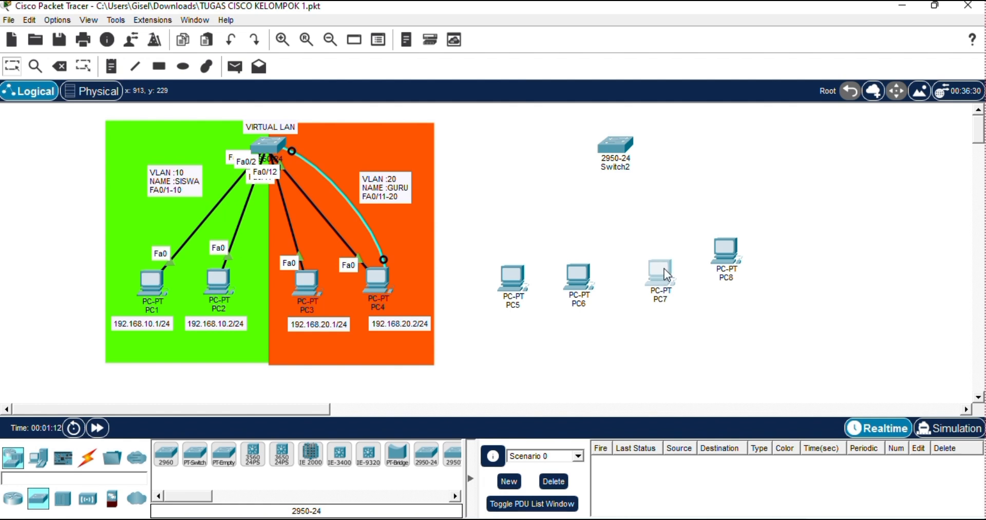
{"action": "left_click_drag", "start_coordinate": [732, 252], "coordinate": [735, 272]}
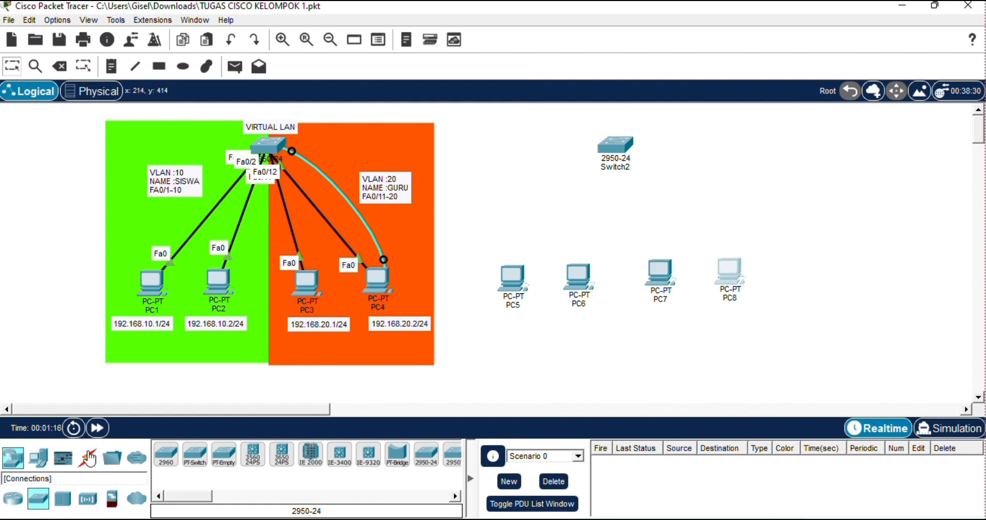
Connect PC5's FastEthernet0 to FastEthernet0/3 on Switch2 with a Copper Straight-Through cable.
{"action": "left_click", "coordinate": [91, 457]}
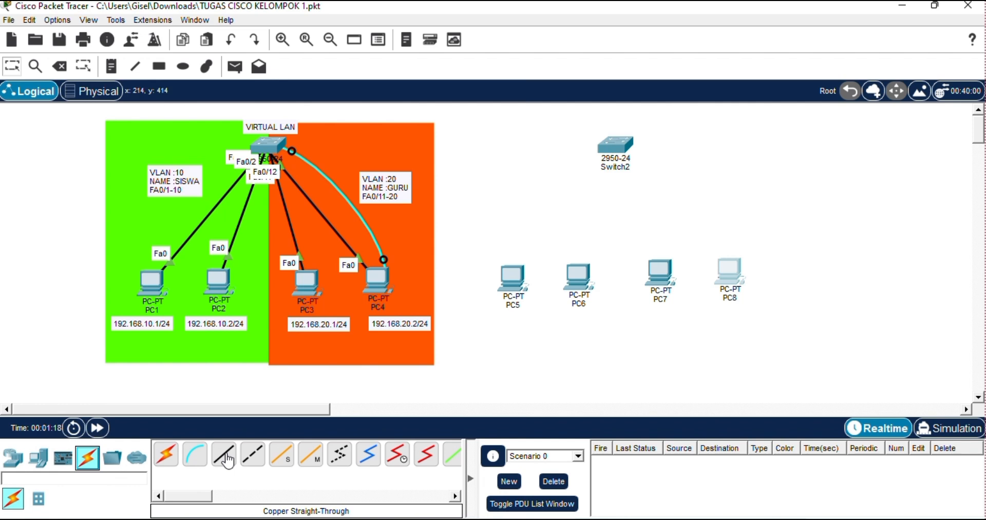
{"action": "left_click", "coordinate": [225, 454]}
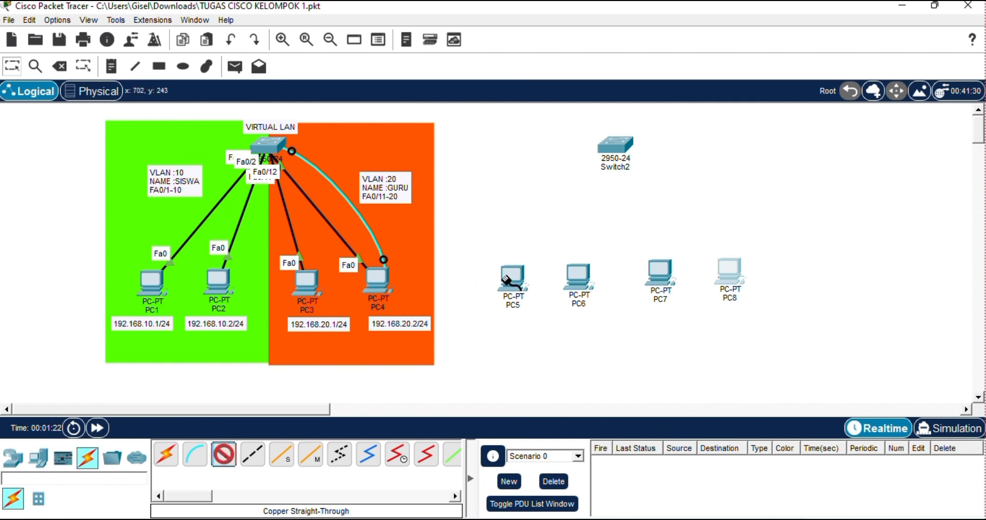
{"action": "left_click", "coordinate": [507, 281]}
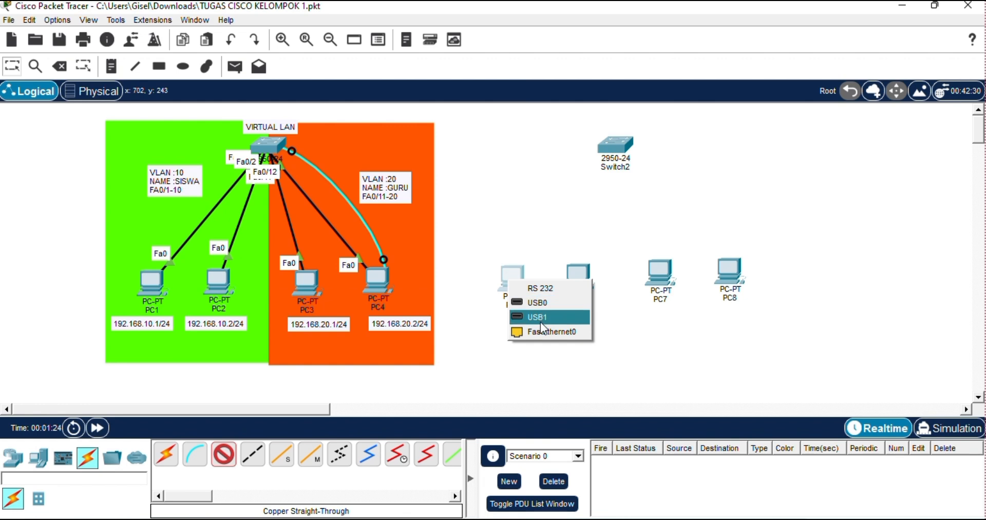
{"action": "left_click", "coordinate": [555, 334]}
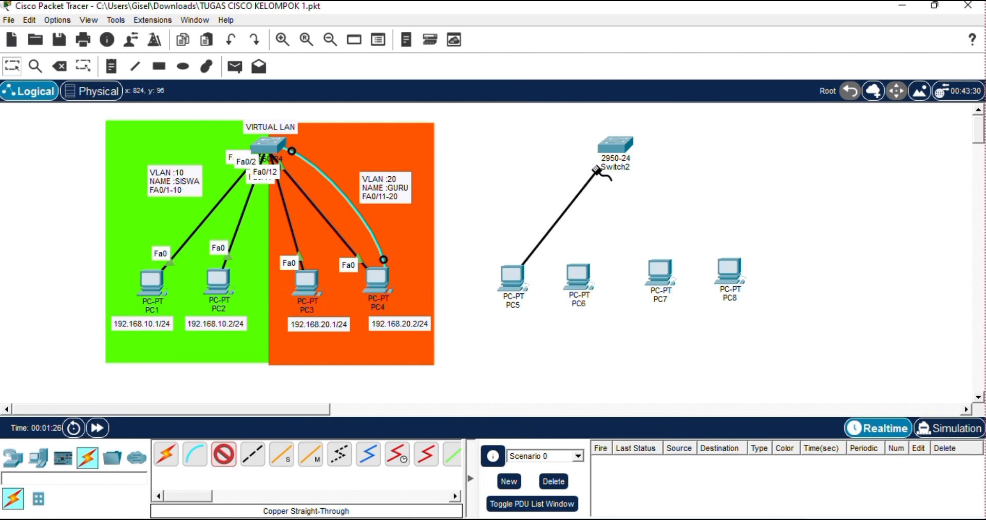
{"action": "left_click", "coordinate": [614, 145]}
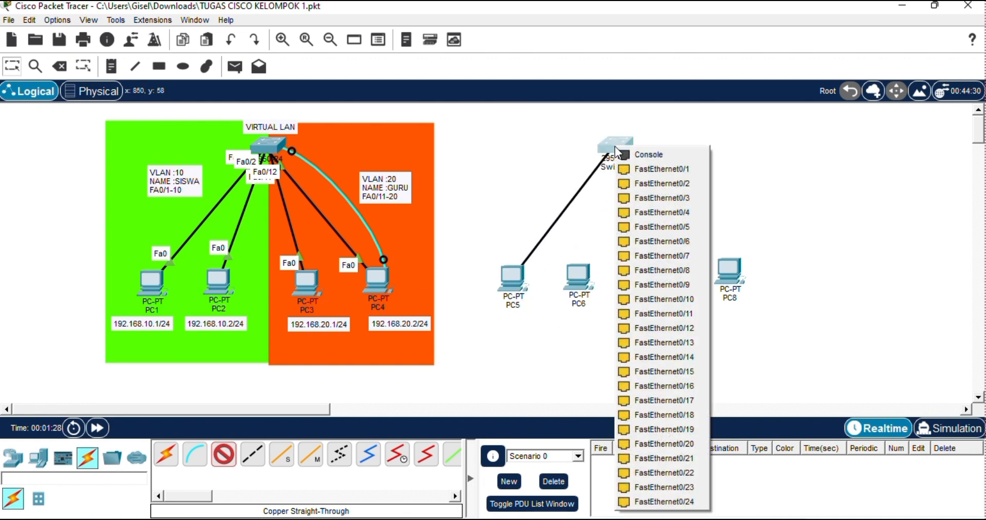
{"action": "left_click", "coordinate": [654, 198]}
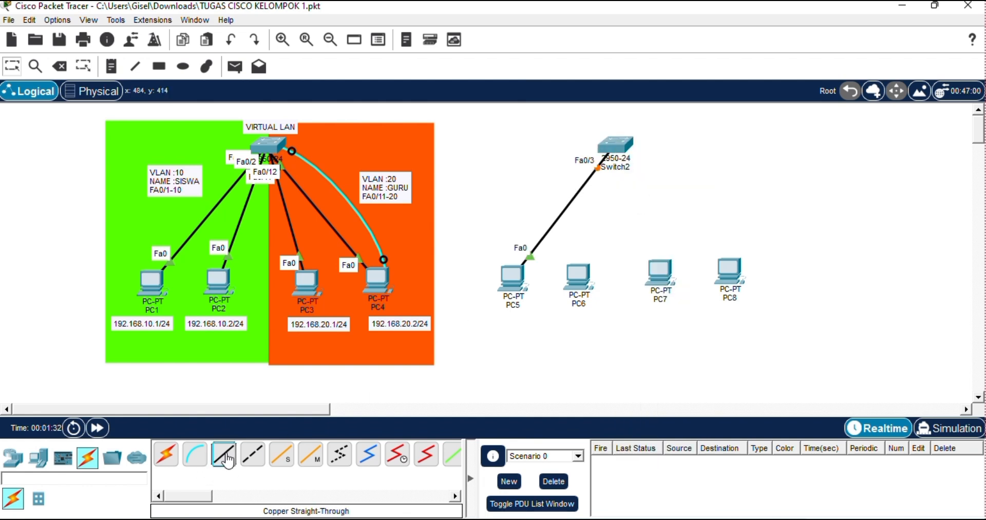
Connect PC6's FastEthernet0 to FastEthernet0/4 on Switch2 with a Copper Straight-Through cable.
{"action": "left_click", "coordinate": [226, 456]}
{"action": "left_click", "coordinate": [587, 293]}
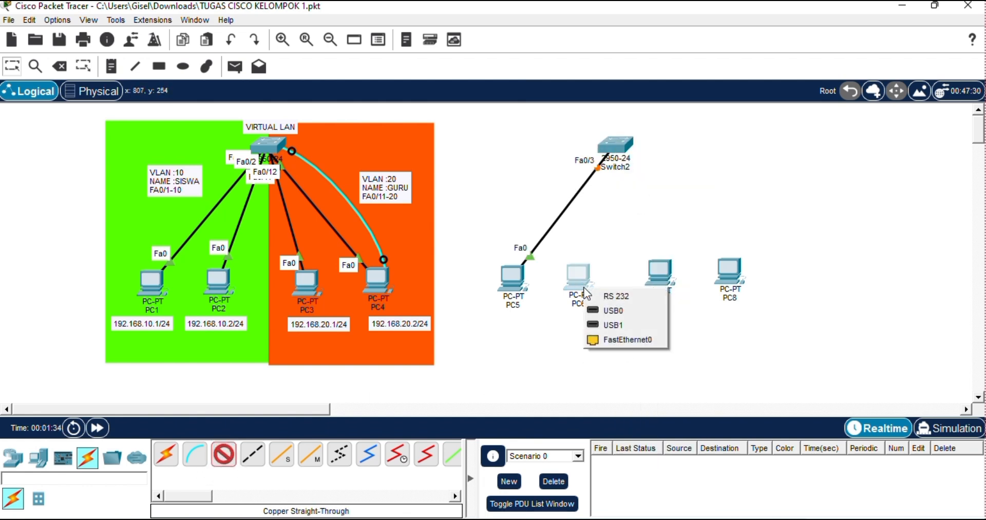
{"action": "left_click", "coordinate": [606, 340]}
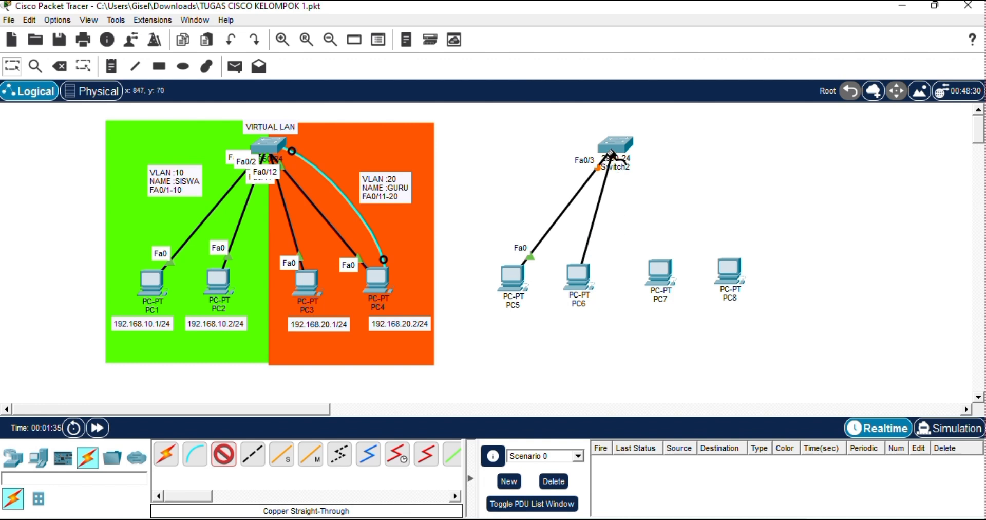
{"action": "left_click", "coordinate": [614, 151]}
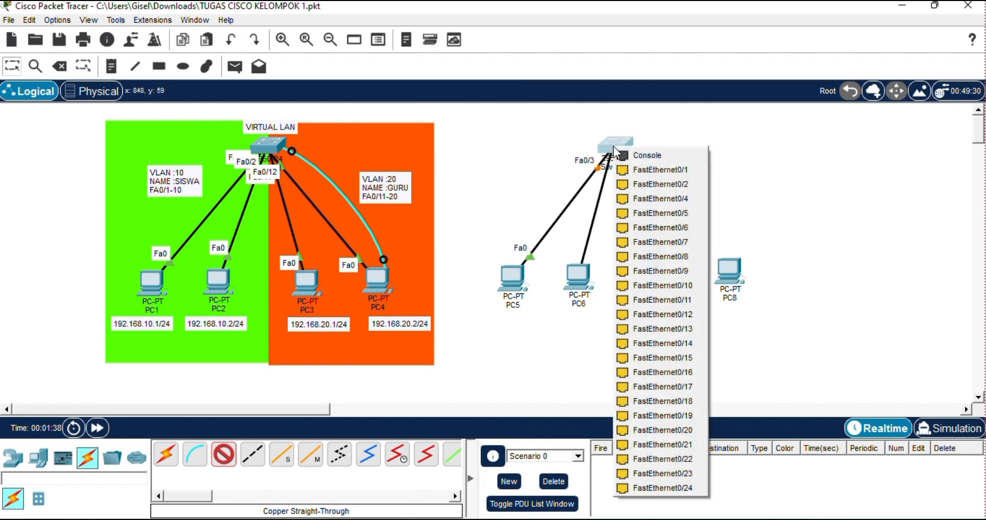
{"action": "left_click", "coordinate": [658, 208]}
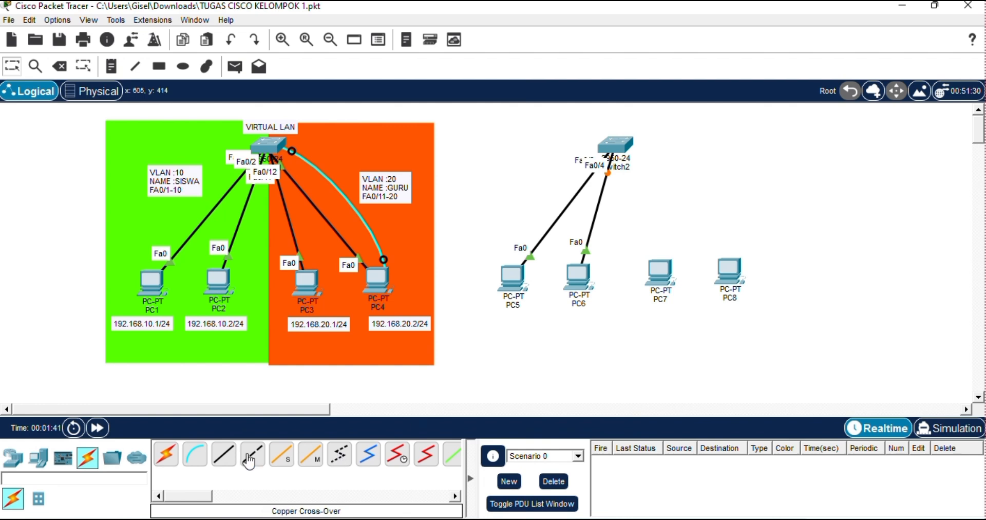
Connect PC7's FastEthernet0 to FastEthernet0/13 on Switch2 with a Copper Straight-Through cable.
{"action": "left_click", "coordinate": [659, 278]}
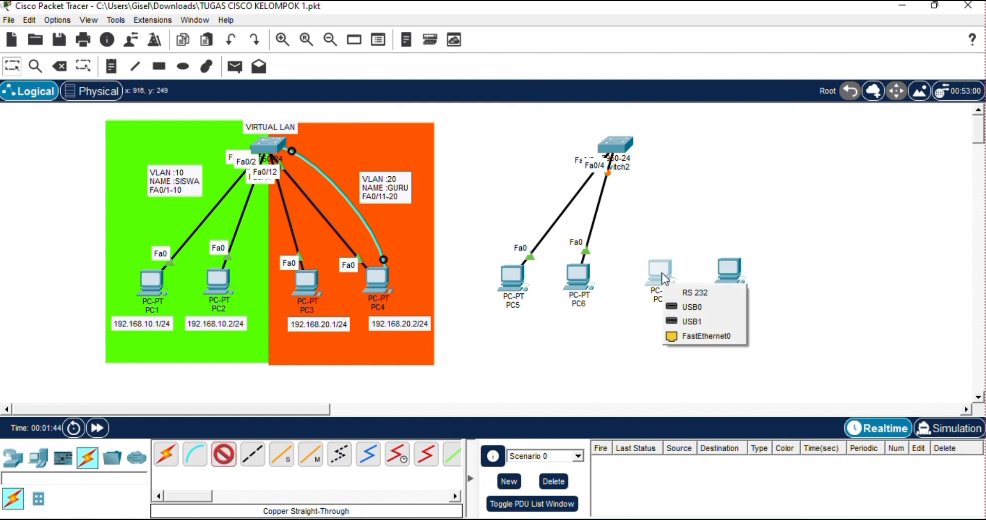
{"action": "left_click", "coordinate": [694, 337]}
{"action": "left_click", "coordinate": [621, 137]}
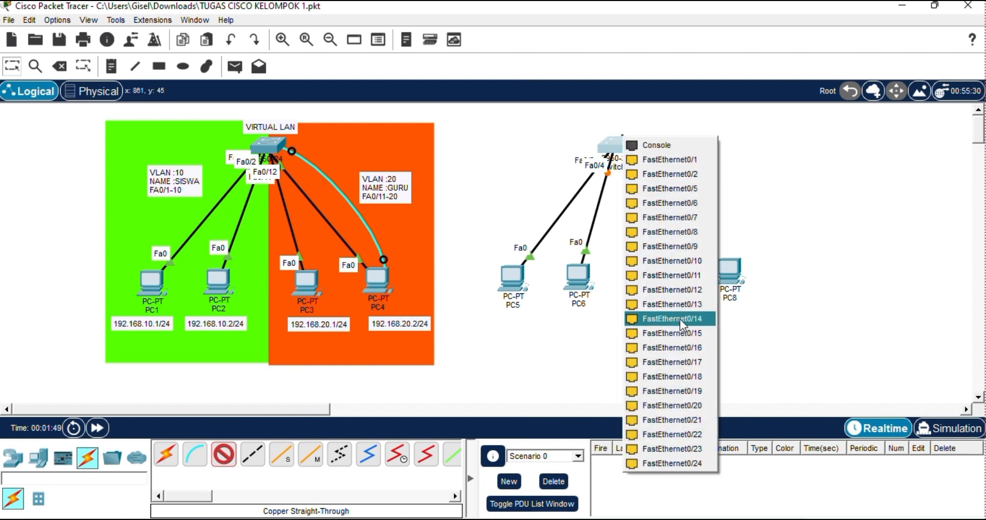
{"action": "left_click", "coordinate": [680, 303]}
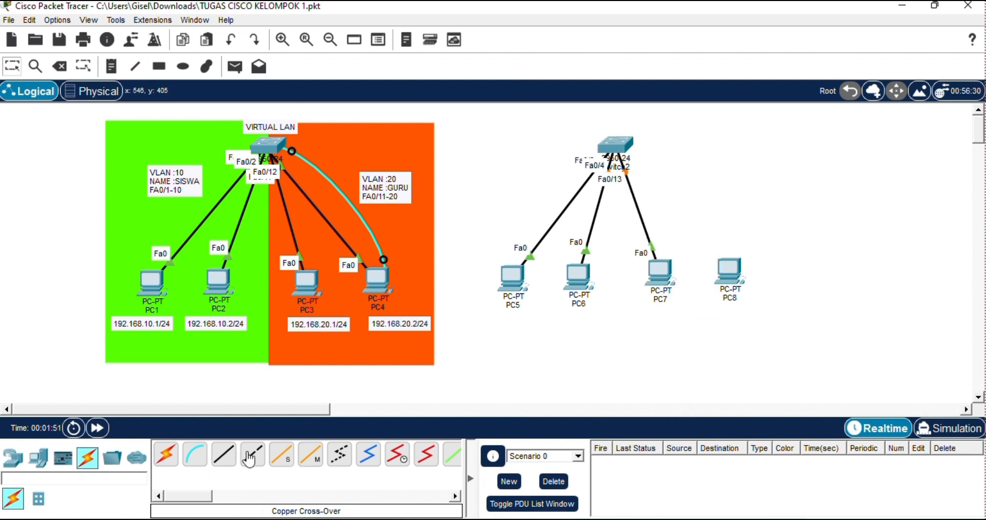
Connect PC8's FastEthernet0 to FastEthernet0/14 on Switch2 with a Copper Straight-Through cable.
{"action": "left_click", "coordinate": [224, 454]}
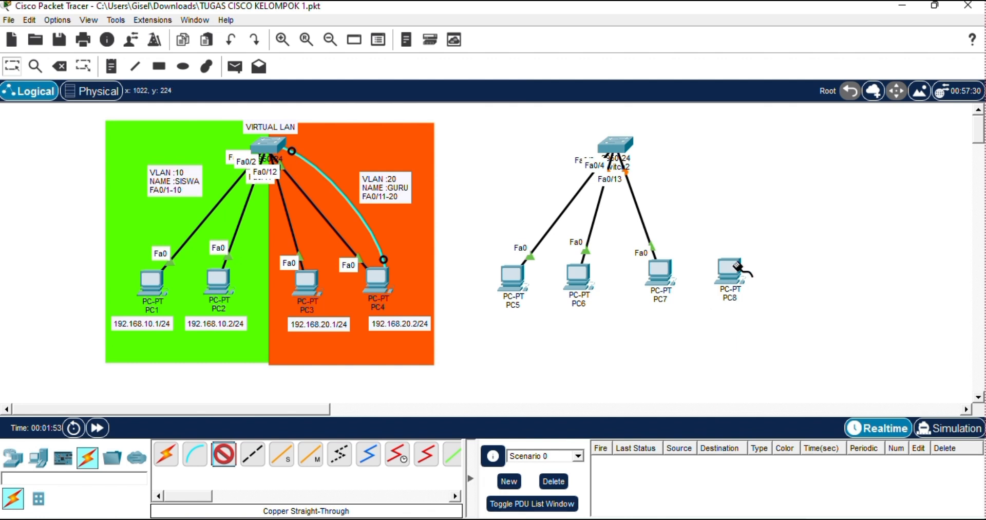
{"action": "left_click", "coordinate": [737, 270]}
{"action": "left_click", "coordinate": [750, 319]}
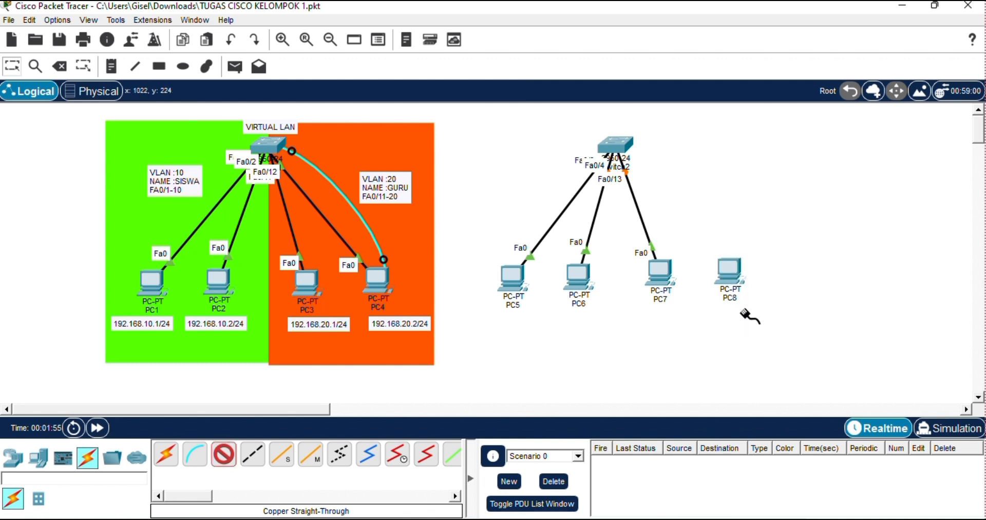
{"action": "left_click", "coordinate": [615, 141]}
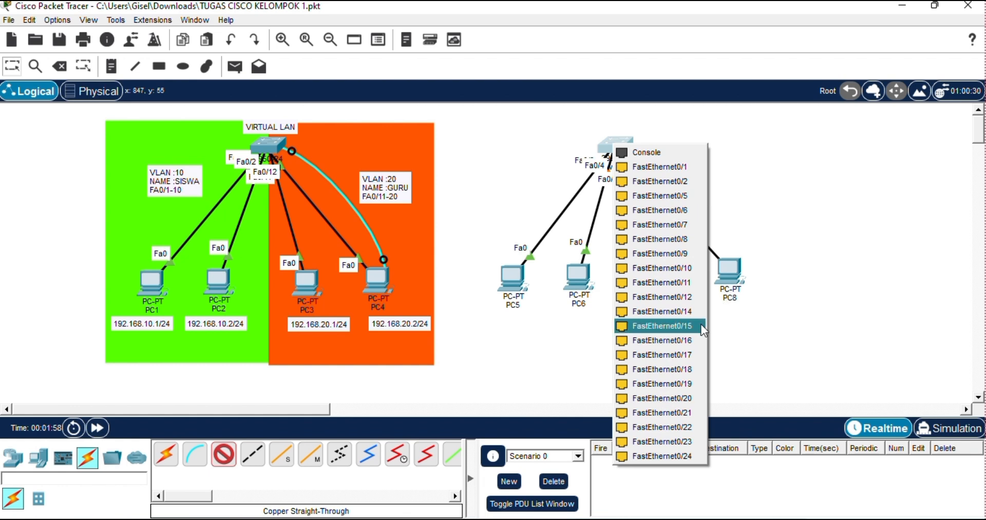
{"action": "left_click", "coordinate": [683, 310]}
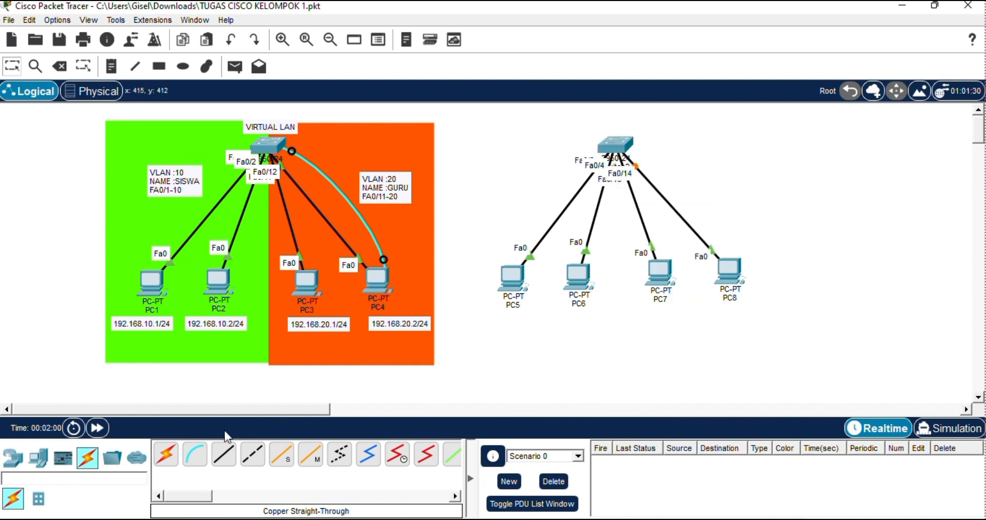
Connect Switch2's Console port to PC8's RS 232 port with a Console cable.
{"action": "left_click", "coordinate": [194, 465]}
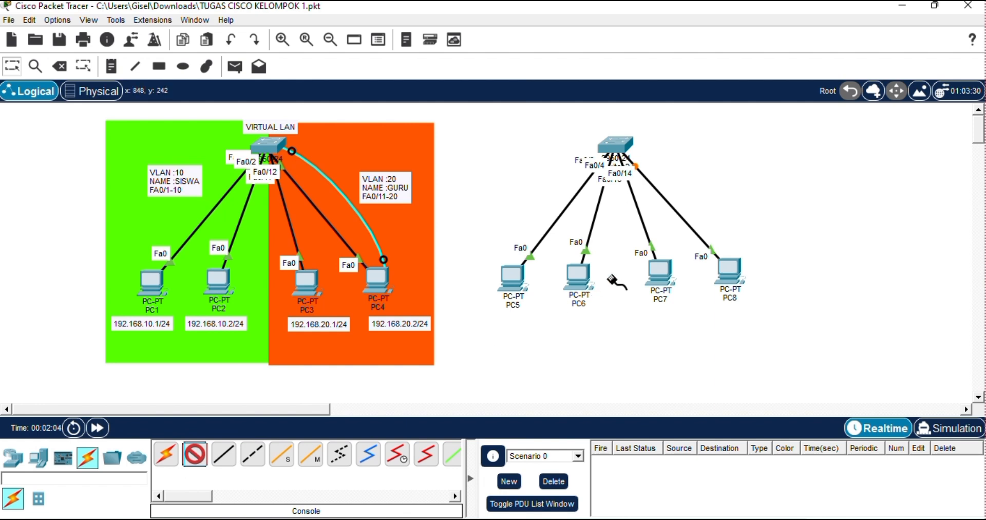
{"action": "left_click", "coordinate": [626, 149]}
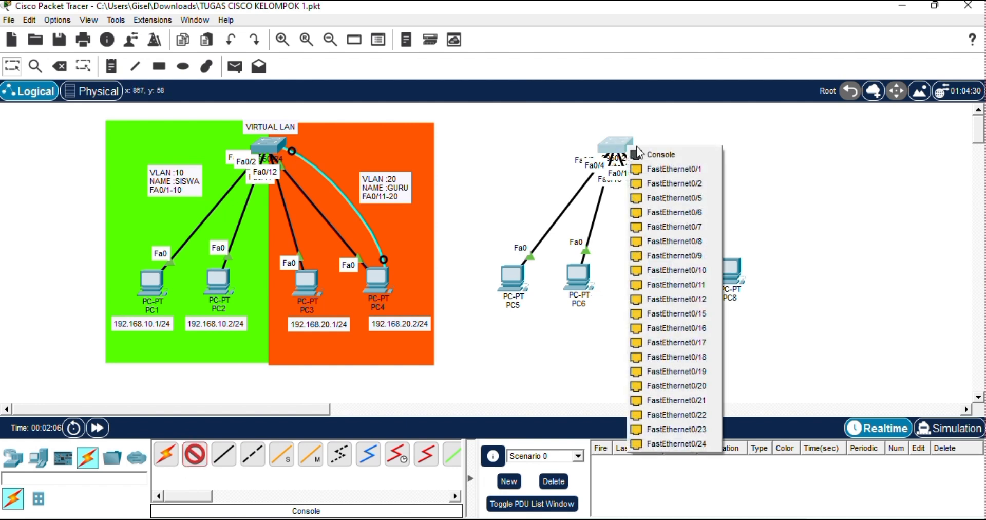
{"action": "left_click", "coordinate": [659, 147]}
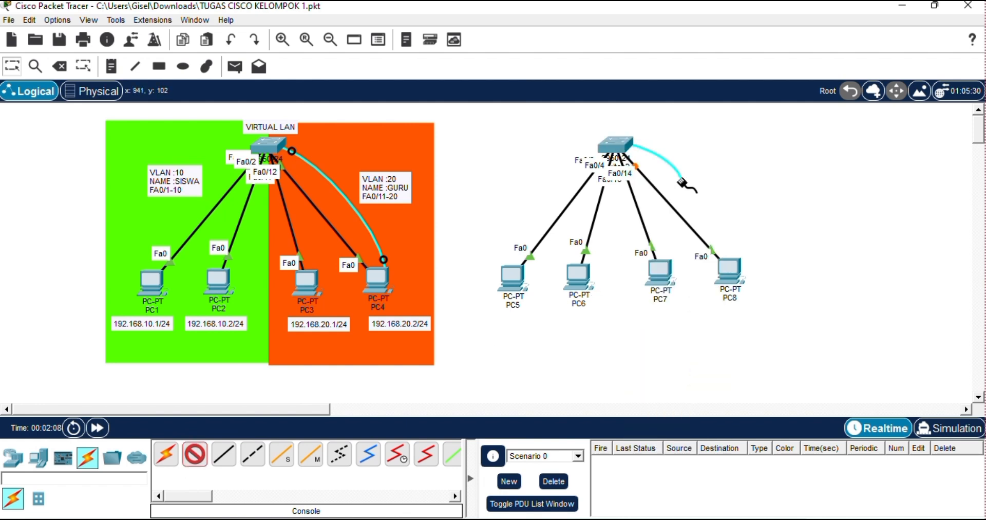
{"action": "left_click", "coordinate": [726, 271]}
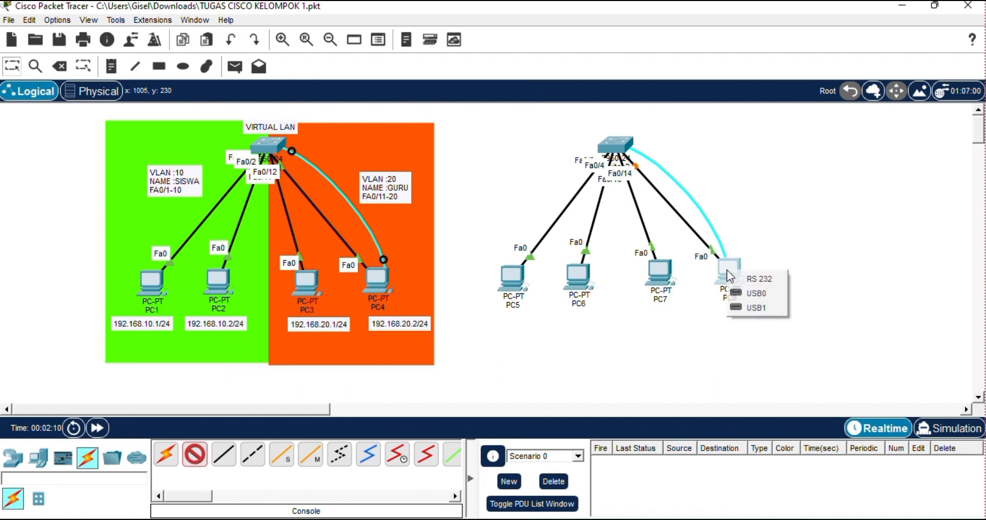
{"action": "left_click", "coordinate": [758, 277]}
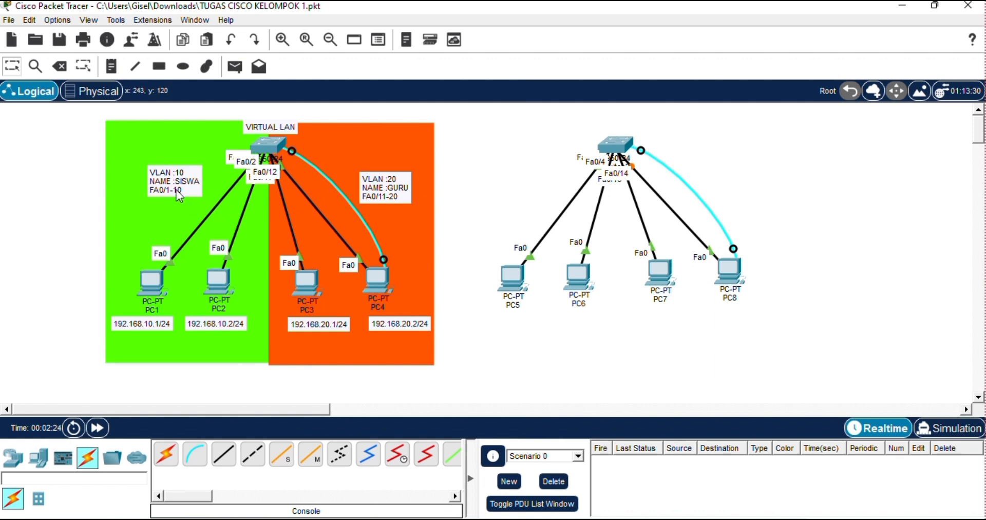
Place a three-line note beside Switch2 above PC5 and PC6 reading "VLAN:10", "NAME:SISWA" and "FA0/1-10".
{"action": "left_click", "coordinate": [135, 66]}
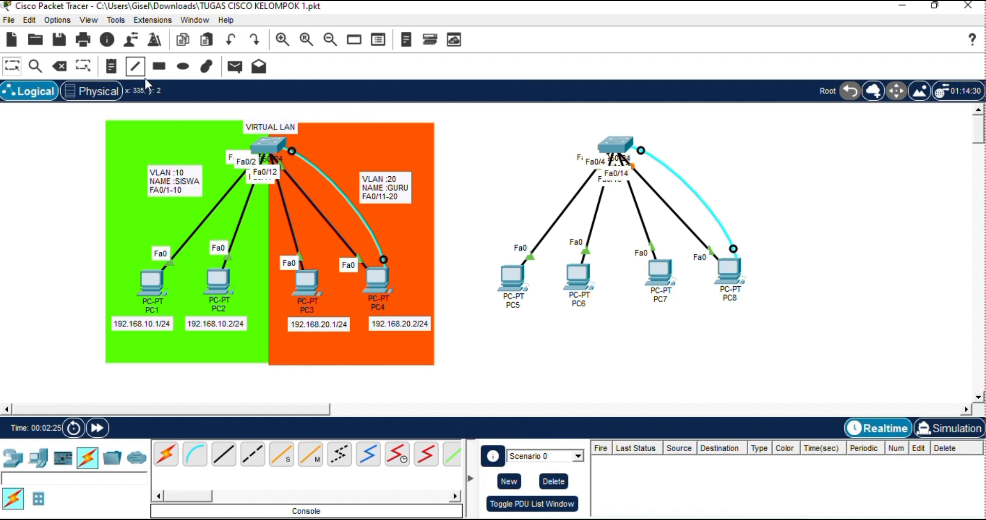
{"action": "left_click", "coordinate": [111, 65]}
{"action": "left_click", "coordinate": [537, 154]}
{"action": "type", "text": "VLAN"}
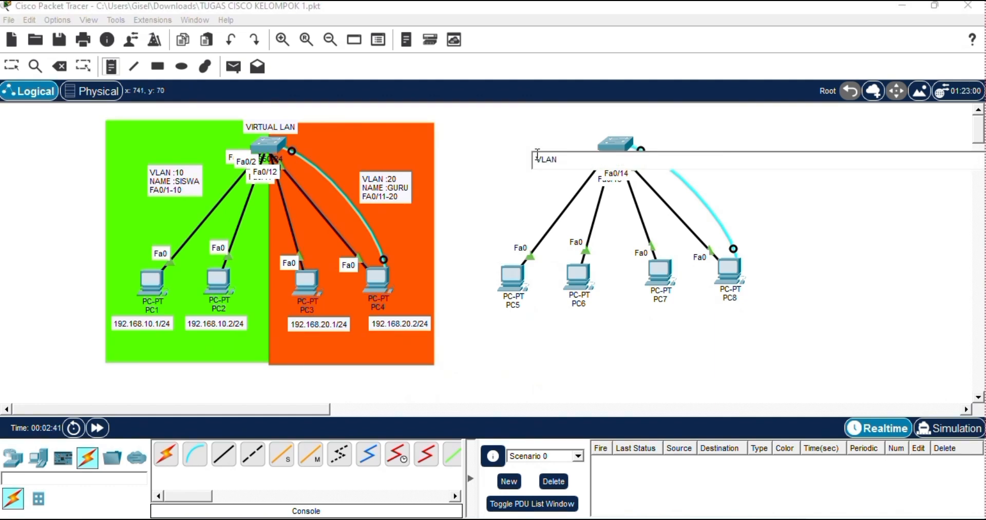
{"action": "type", "text": ":10"}
{"action": "key", "text": "Return"}
{"action": "type", "text": "NAME"}
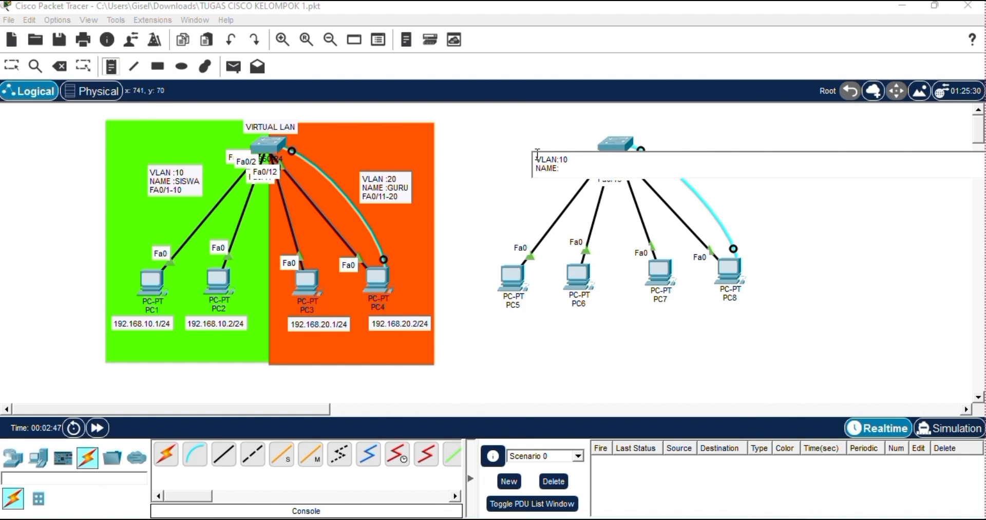
{"action": "type", "text": ":SISWA"}
{"action": "key", "text": "Return"}
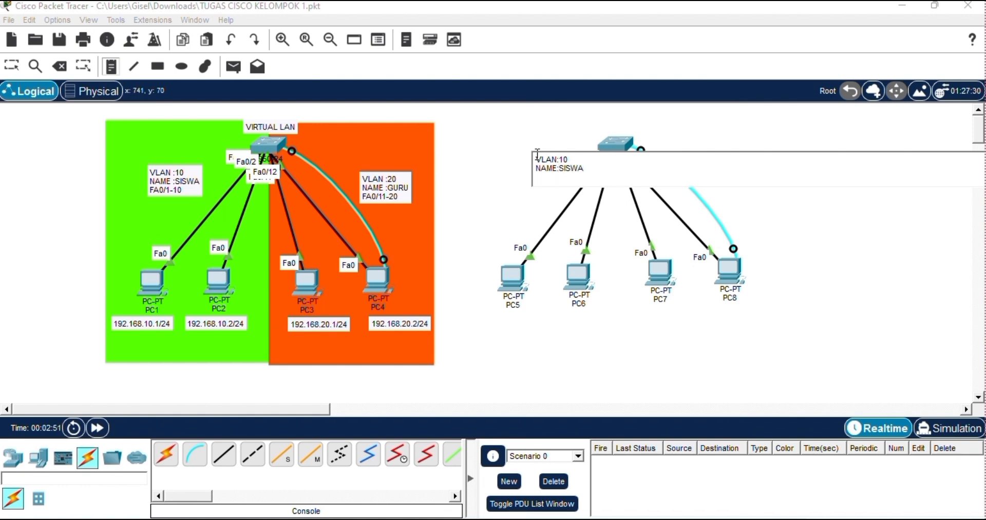
{"action": "type", "text": "FA0/1-10"}
Place a three-line note beyond the console cable, above PC8, reading "VLAN:20", "NAME:GURU" and "FA0/11-20".
{"action": "left_click", "coordinate": [780, 195]}
{"action": "type", "text": "VL"}
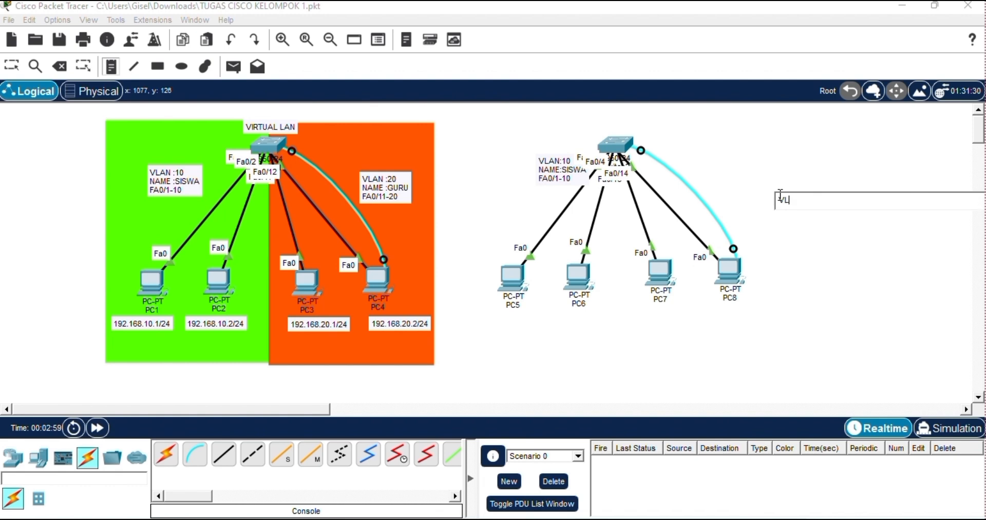
{"action": "type", "text": "AN:20"}
{"action": "key", "text": "Return"}
{"action": "type", "text": "NAME:GURU"}
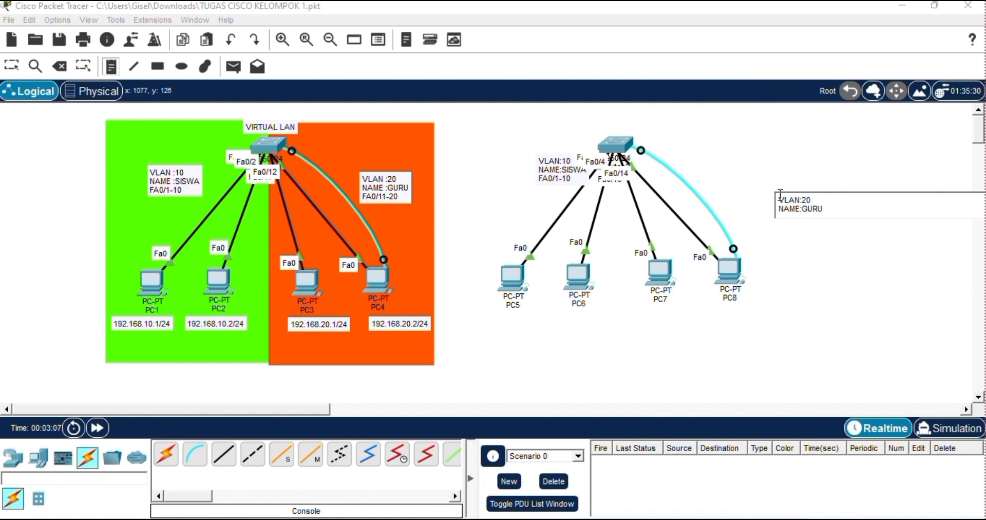
{"action": "key", "text": "Return"}
{"action": "type", "text": "FA0/11"}
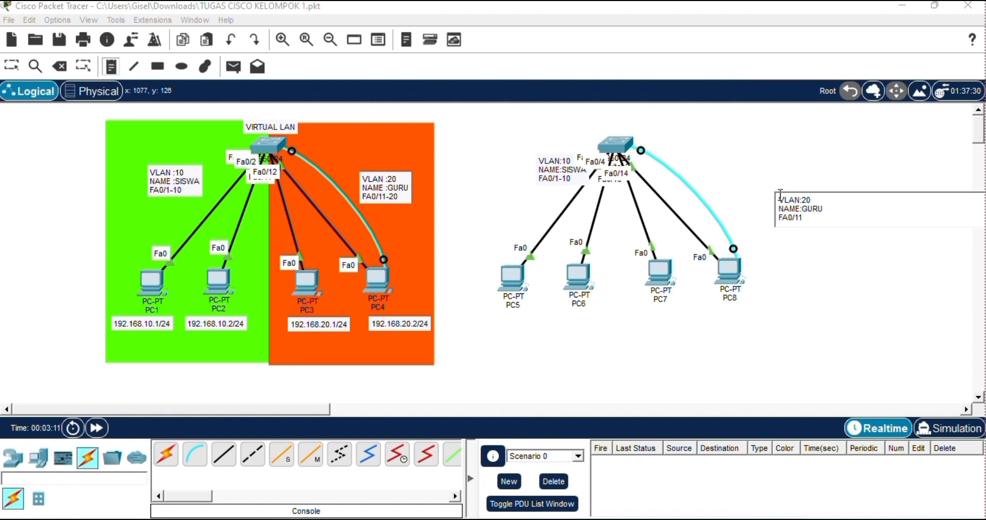
{"action": "type", "text": "-20"}
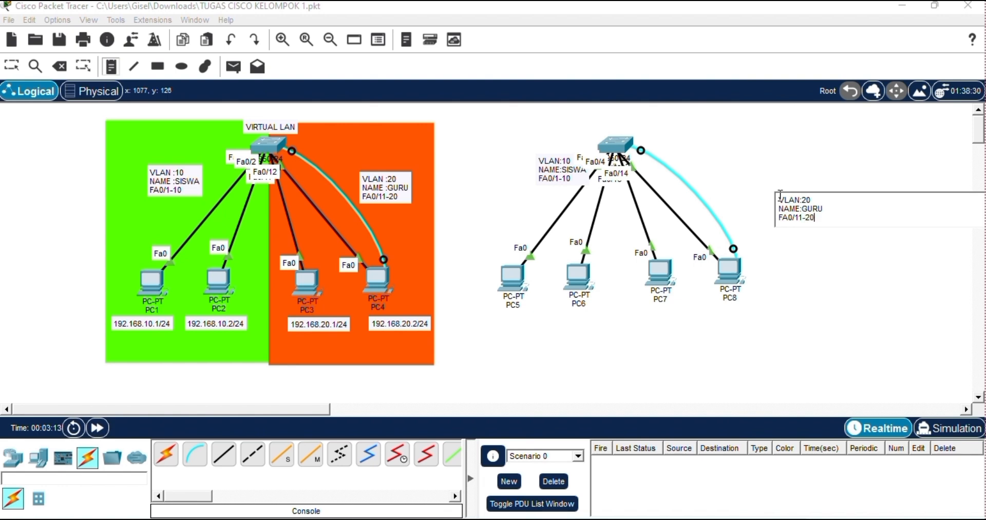
{"action": "left_click", "coordinate": [772, 251]}
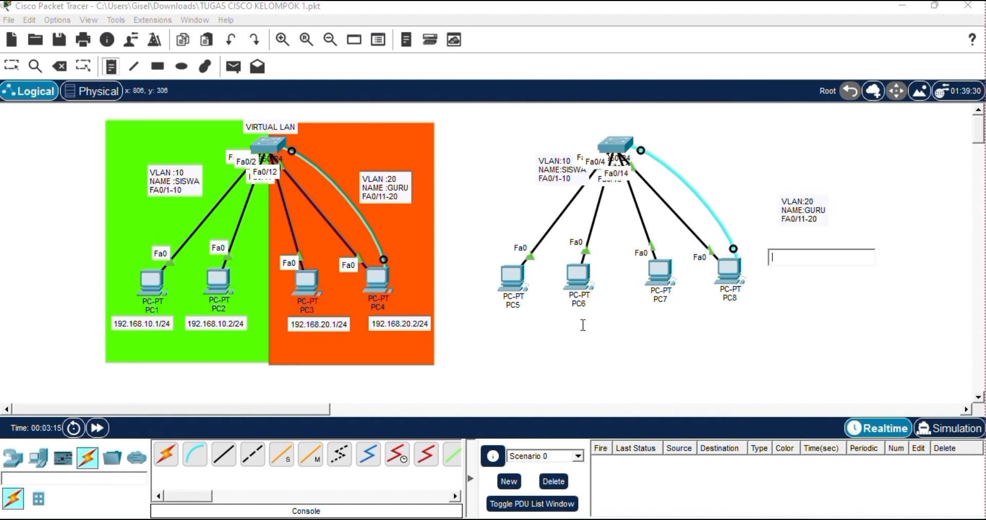
Add the address note "192.168.10.3/24" below PC5.
{"action": "left_click", "coordinate": [487, 333]}
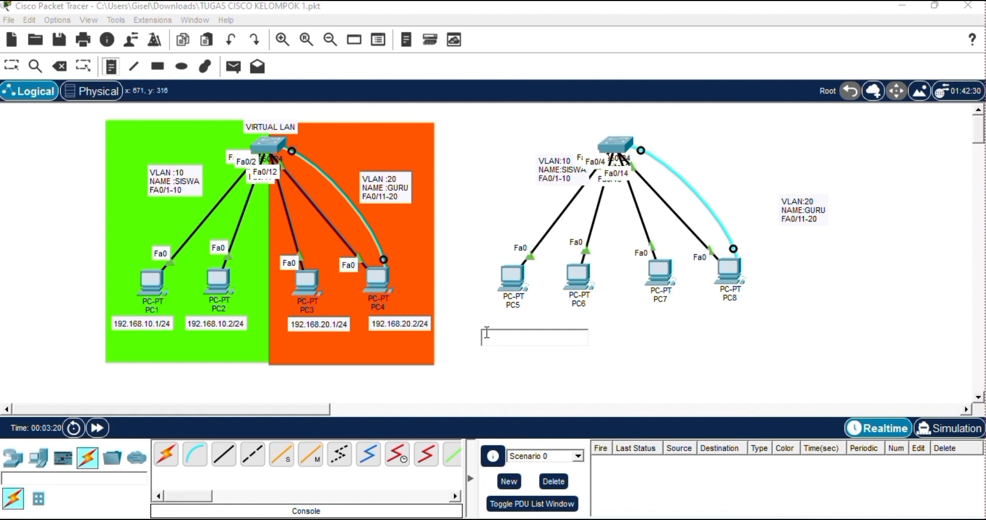
{"action": "type", "text": "192.16"}
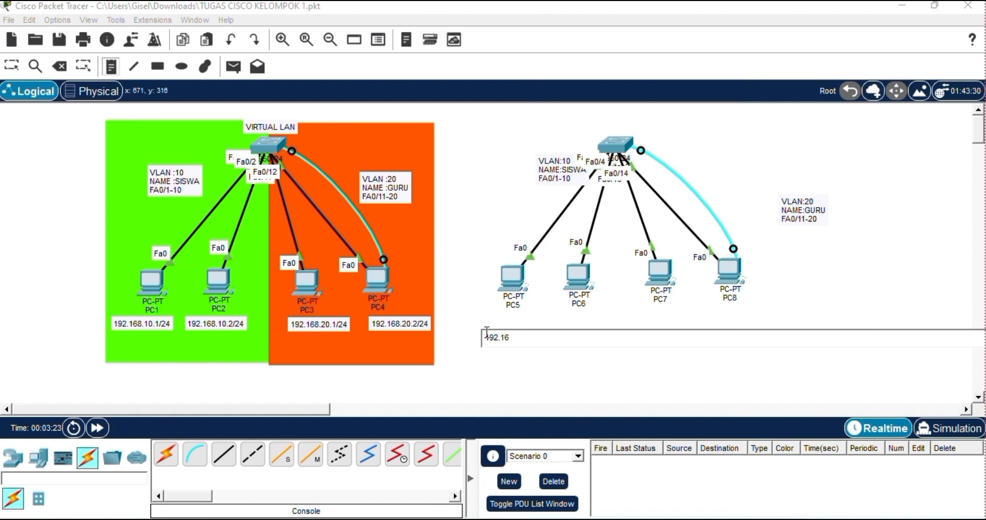
{"action": "type", "text": "8.10.3/24"}
Add the address note "192.168.10.4/24" below PC6.
{"action": "left_click", "coordinate": [575, 315]}
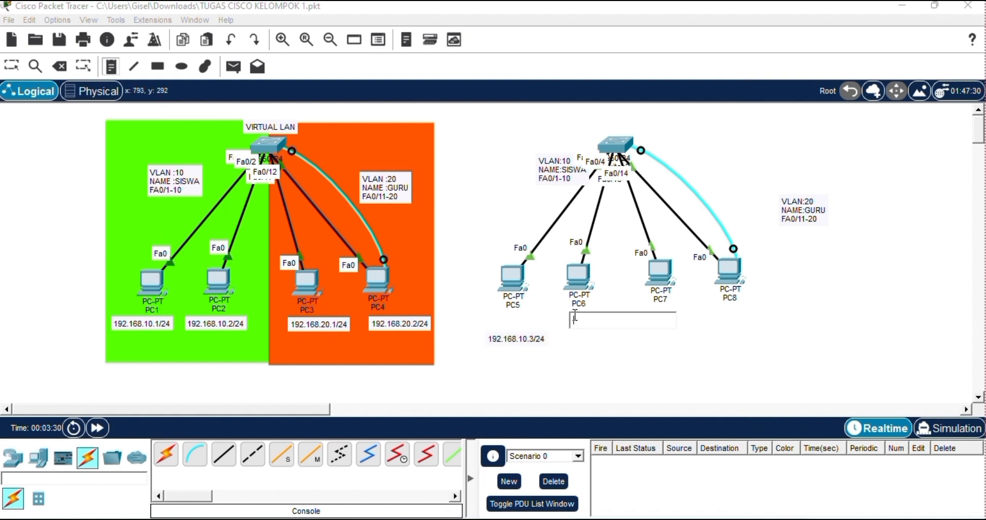
{"action": "left_click", "coordinate": [575, 315]}
{"action": "type", "text": "192."}
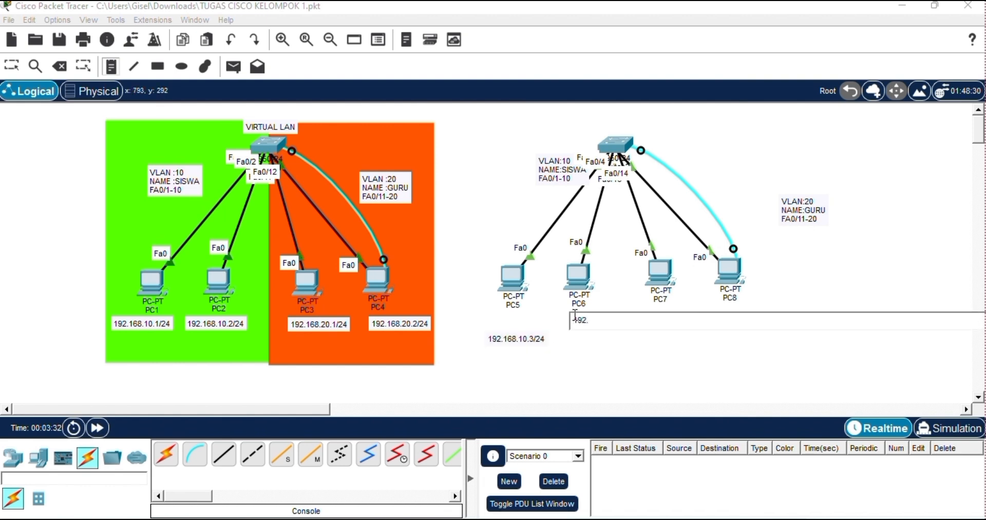
{"action": "type", "text": "168.10."}
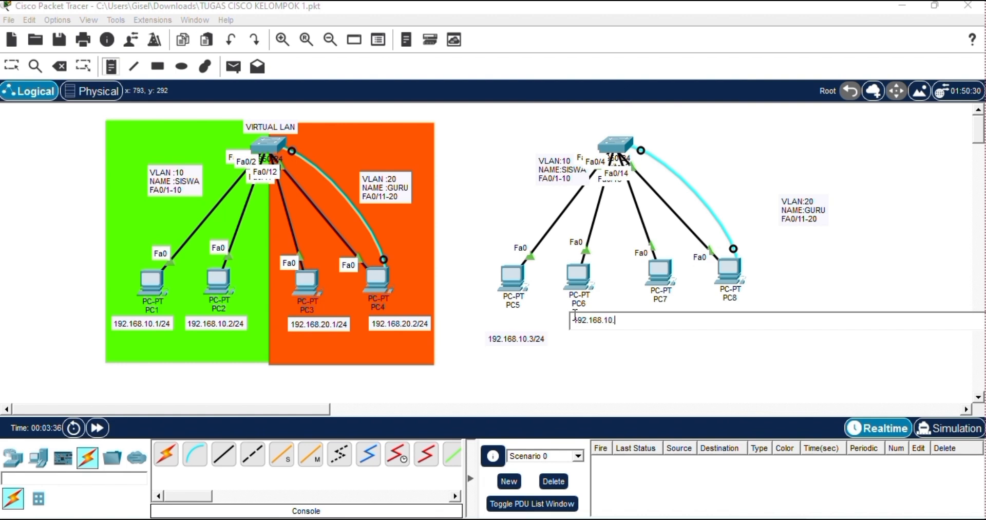
{"action": "type", "text": "4/24"}
Add the address note "192.168.20.3/24" below PC7.
{"action": "left_click", "coordinate": [665, 347]}
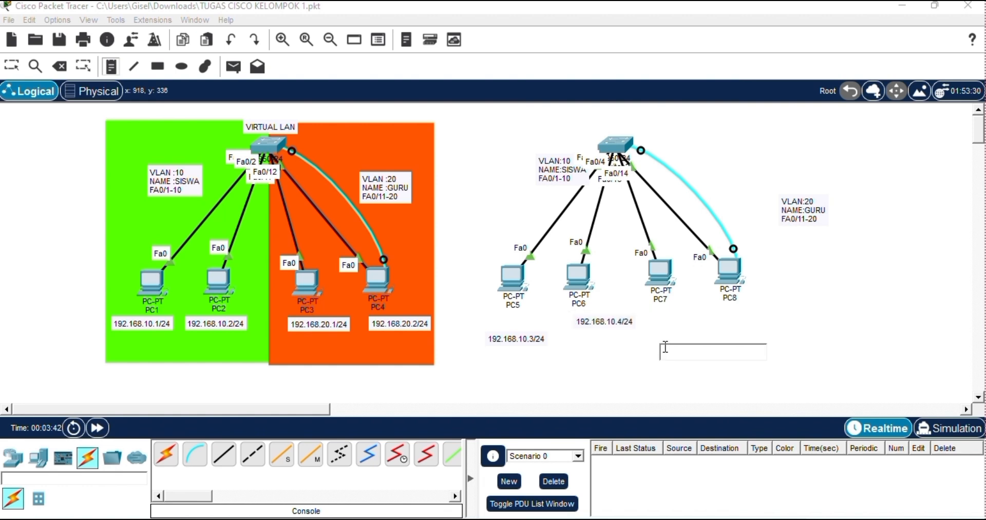
{"action": "type", "text": "192"}
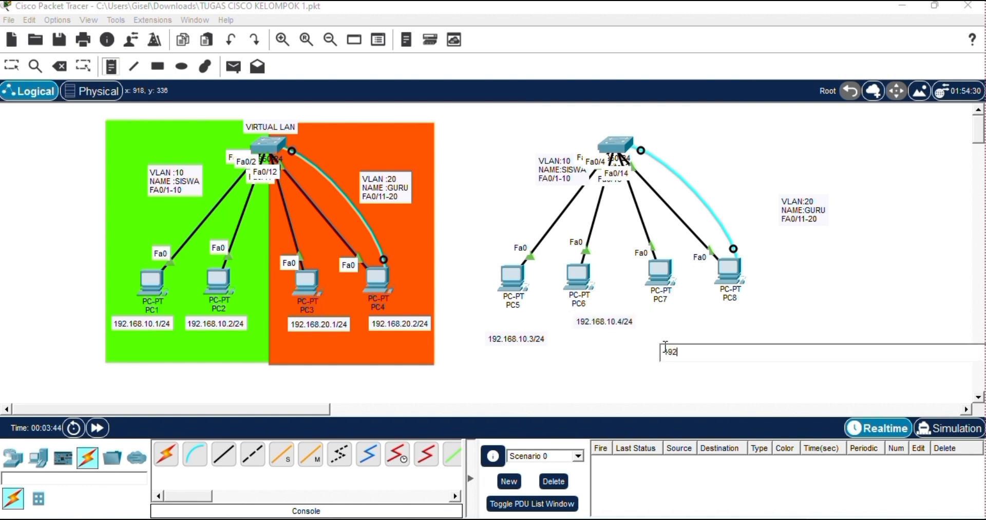
{"action": "type", "text": ".168.20.3/24"}
Add the address note "192.168.20.4/24" below PC8 and finish placing notes.
{"action": "left_click", "coordinate": [751, 331]}
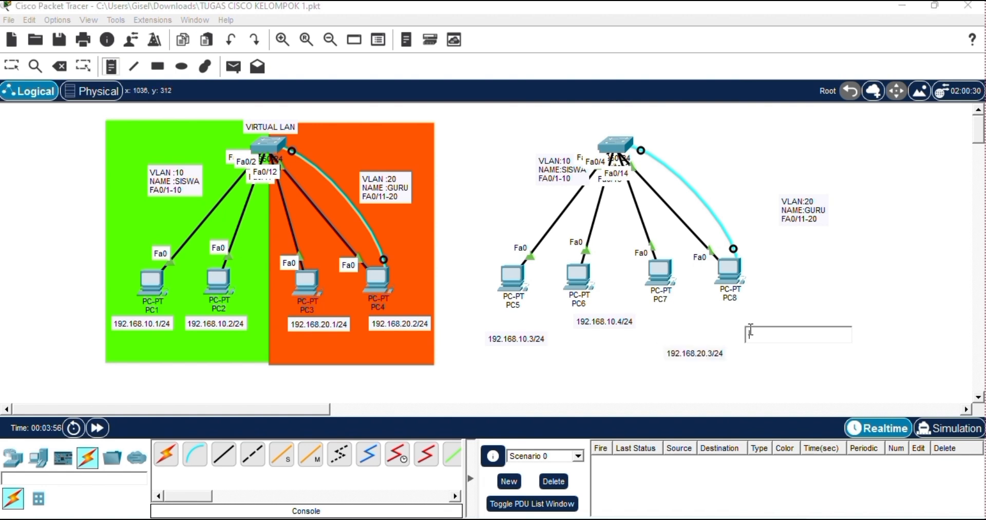
{"action": "type", "text": "19"}
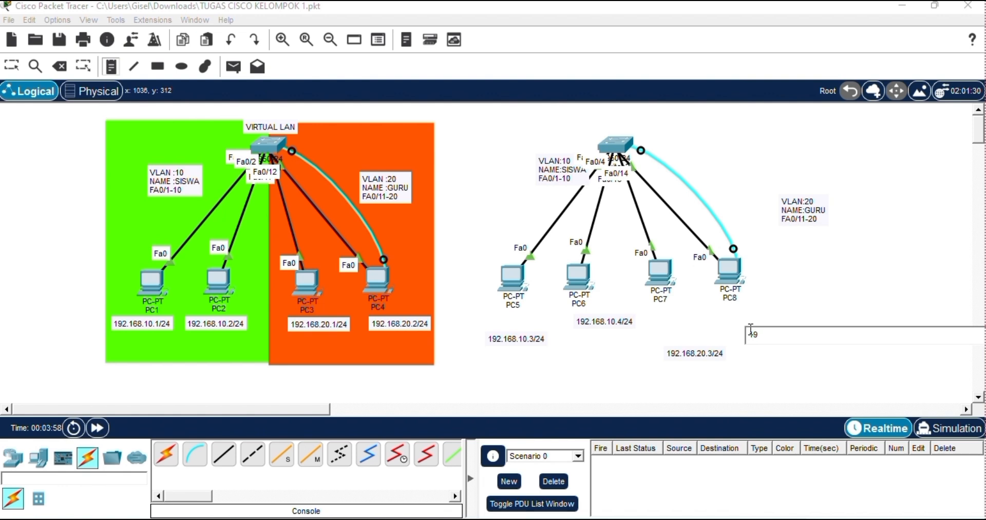
{"action": "type", "text": "2.168.20.4/24"}
{"action": "left_click", "coordinate": [806, 305]}
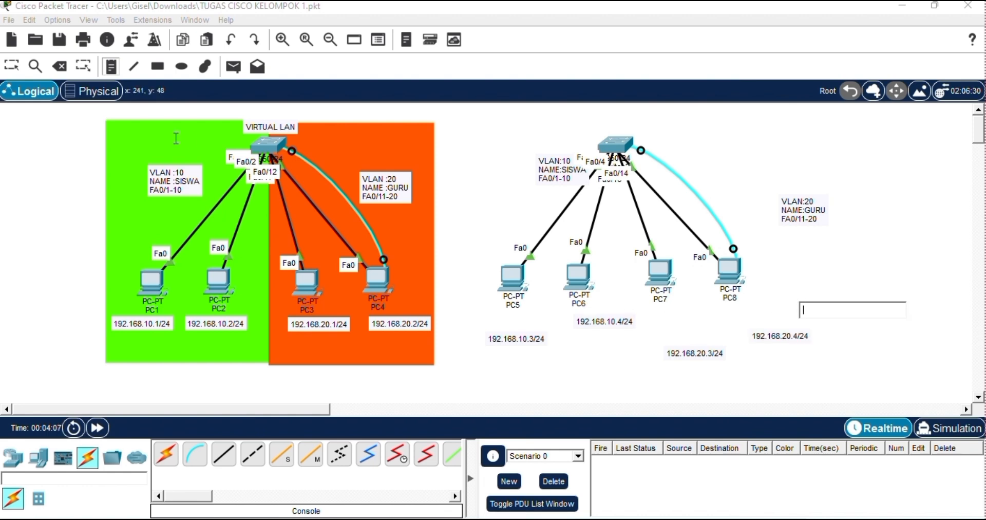
{"action": "left_click", "coordinate": [8, 68]}
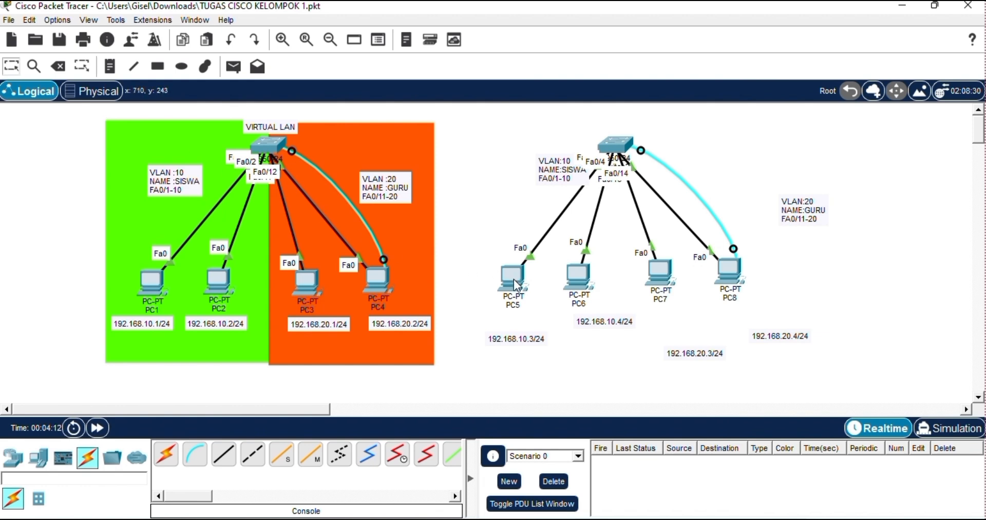
Give PC5 the static IPv4 address 192.168.10.3 with its default subnet mask and close its configuration.
{"action": "mouse_move", "coordinate": [517, 284]}
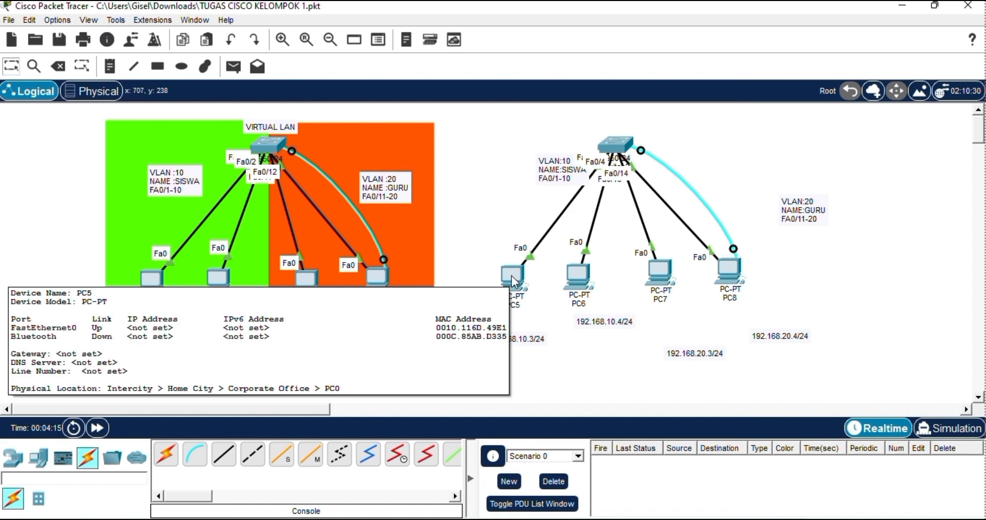
{"action": "left_click", "coordinate": [512, 277]}
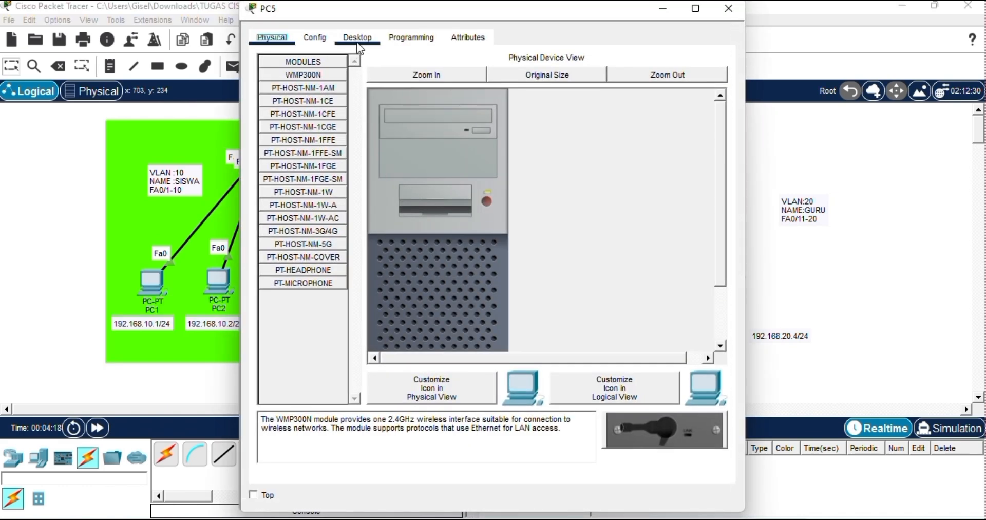
{"action": "left_click", "coordinate": [358, 39]}
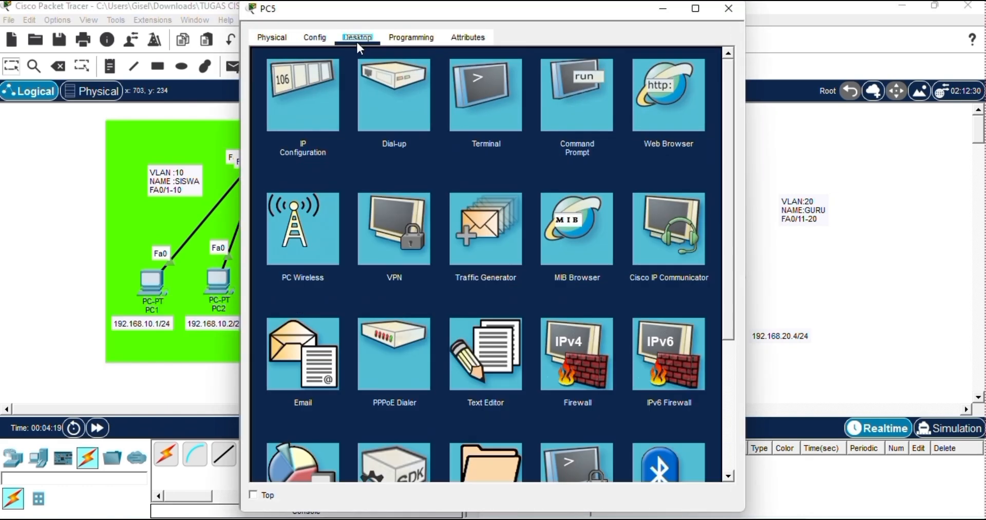
{"action": "left_click", "coordinate": [310, 97]}
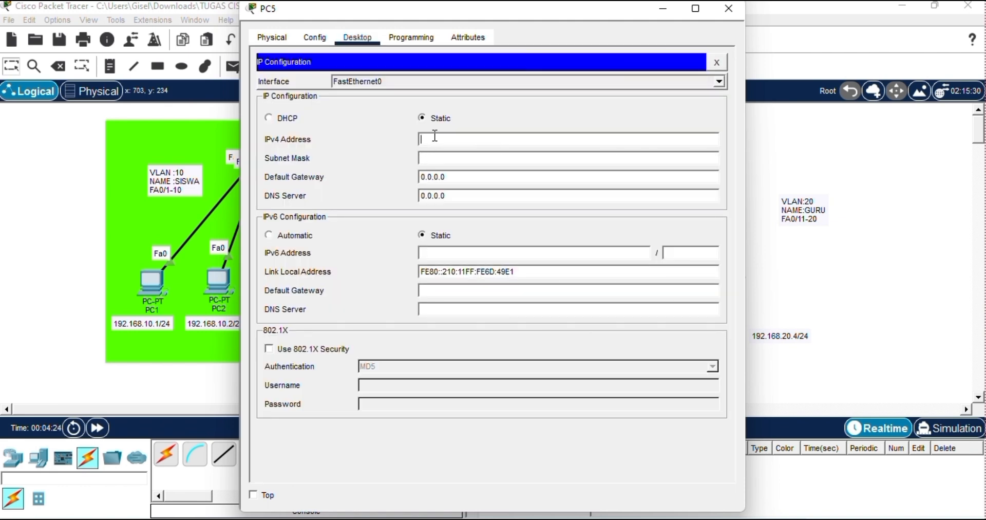
{"action": "type", "text": "192.168.10.3"}
{"action": "key", "text": "Tab"}
{"action": "left_click", "coordinate": [810, 117]}
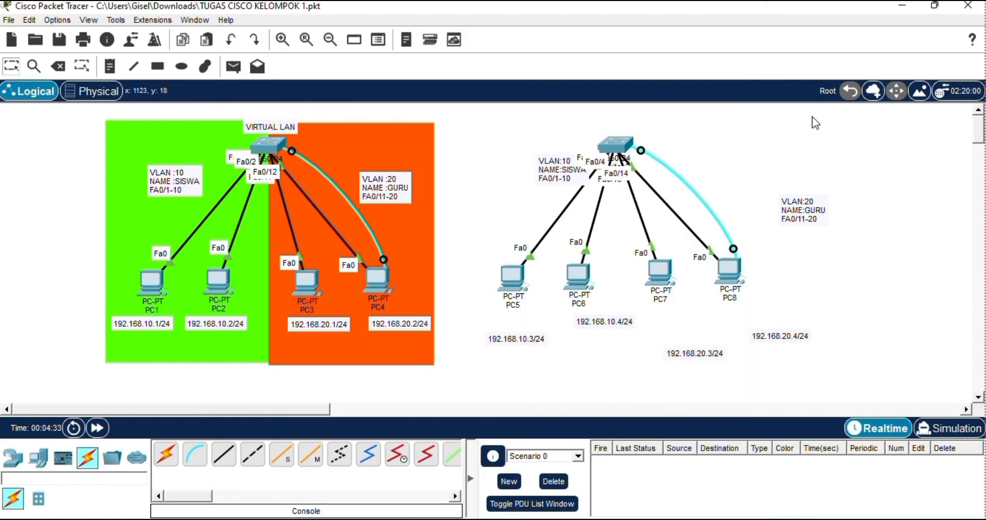
Give PC6 the static IPv4 address 192.168.10.4 with subnet mask 255.255.255.0 and close its configuration.
{"action": "left_click", "coordinate": [575, 287]}
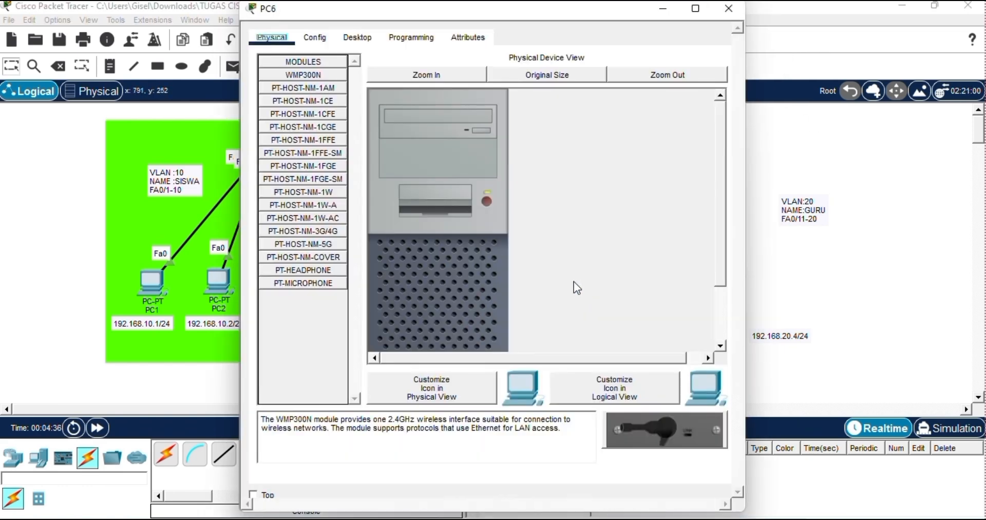
{"action": "left_click", "coordinate": [364, 40]}
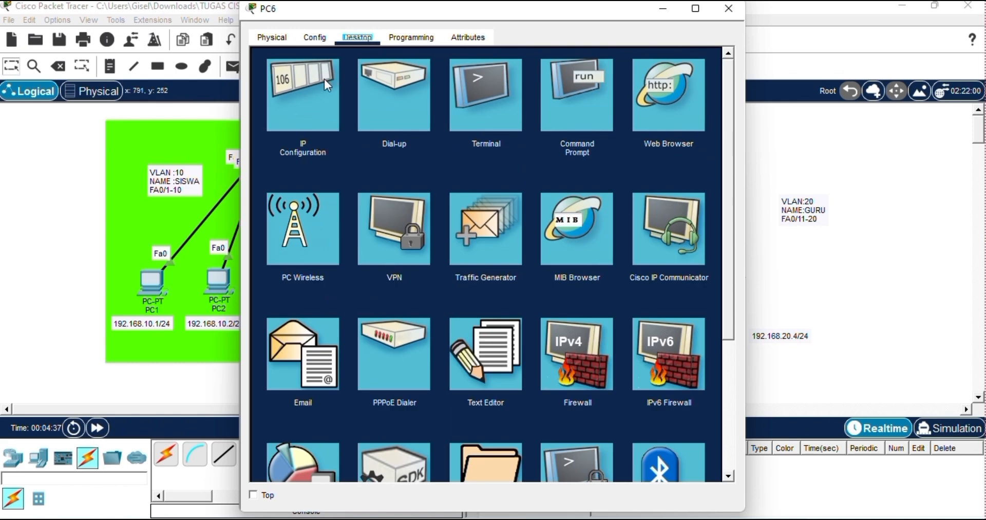
{"action": "left_click", "coordinate": [303, 88]}
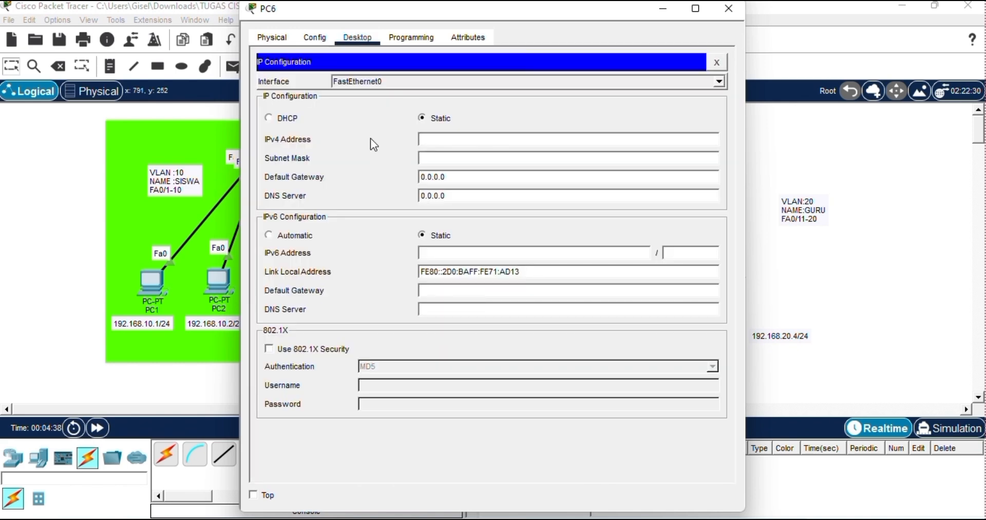
{"action": "left_click", "coordinate": [500, 142]}
{"action": "type", "text": "192.168.10.4"}
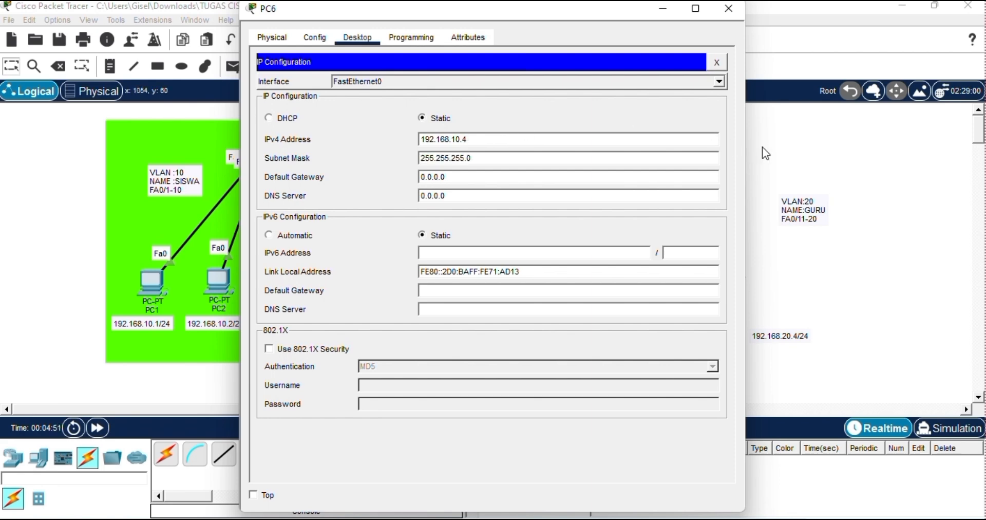
{"action": "left_click", "coordinate": [806, 160]}
Give PC7 the static IPv4 address 192.168.20.3 with subnet mask 255.255.255.0 and close its configuration.
{"action": "left_click", "coordinate": [662, 275]}
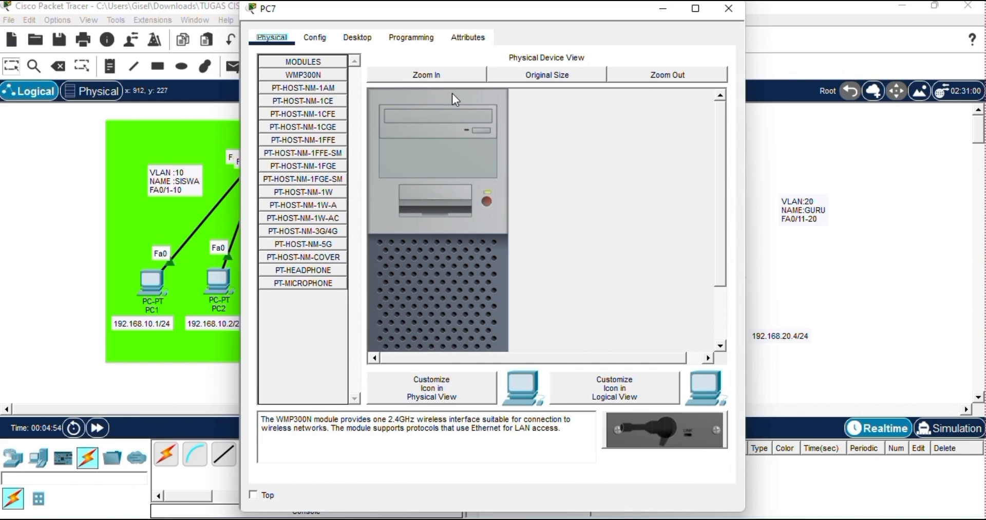
{"action": "left_click", "coordinate": [355, 39]}
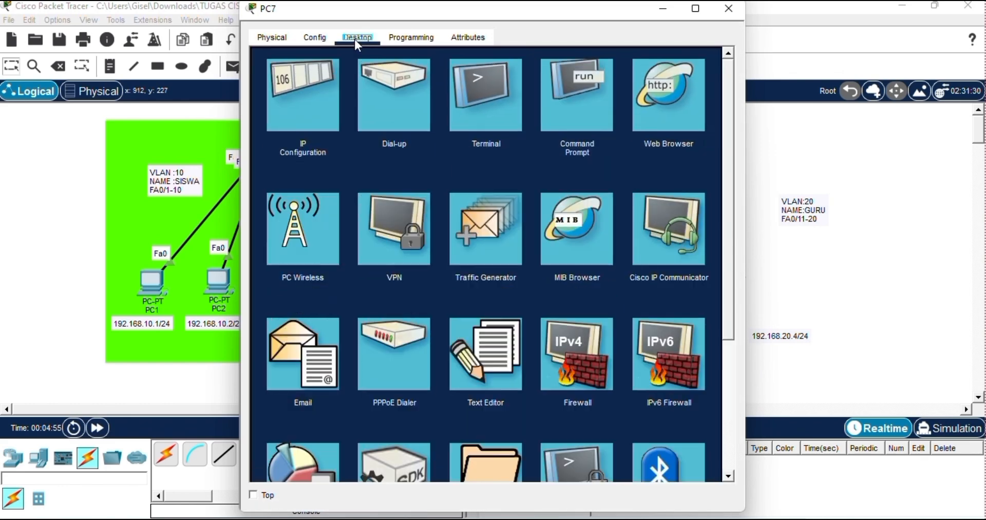
{"action": "left_click", "coordinate": [305, 119]}
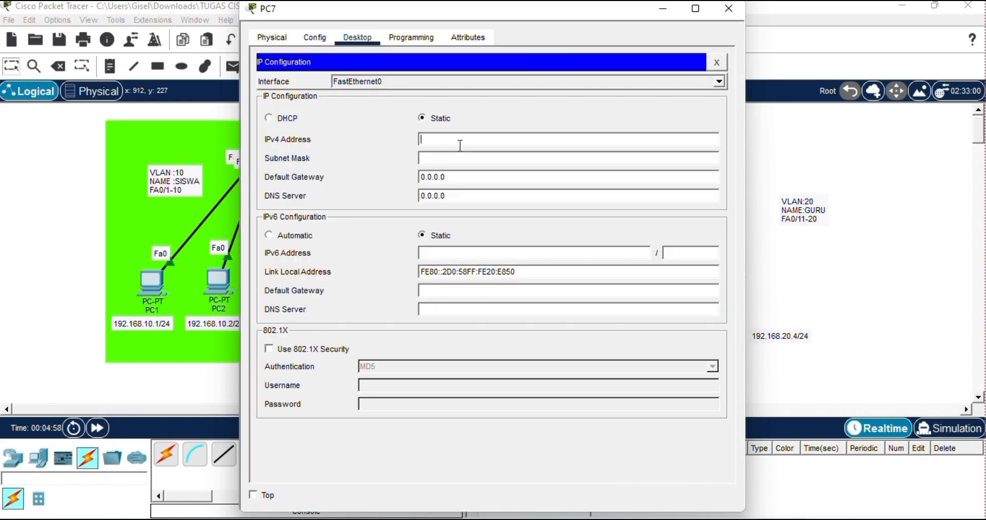
{"action": "type", "text": "192.2"}
{"action": "key", "text": "BackSpace"}
{"action": "type", "text": "168.20.3"}
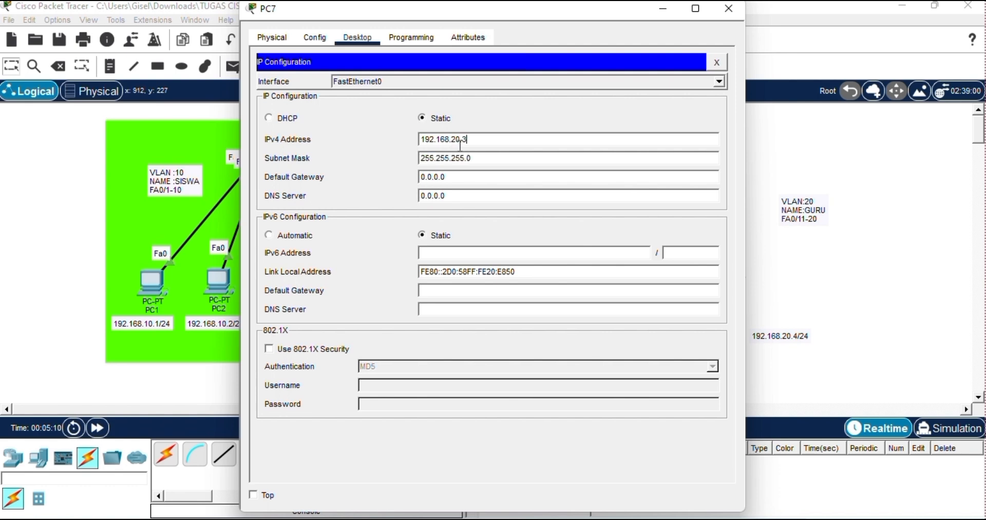
{"action": "left_click", "coordinate": [874, 140]}
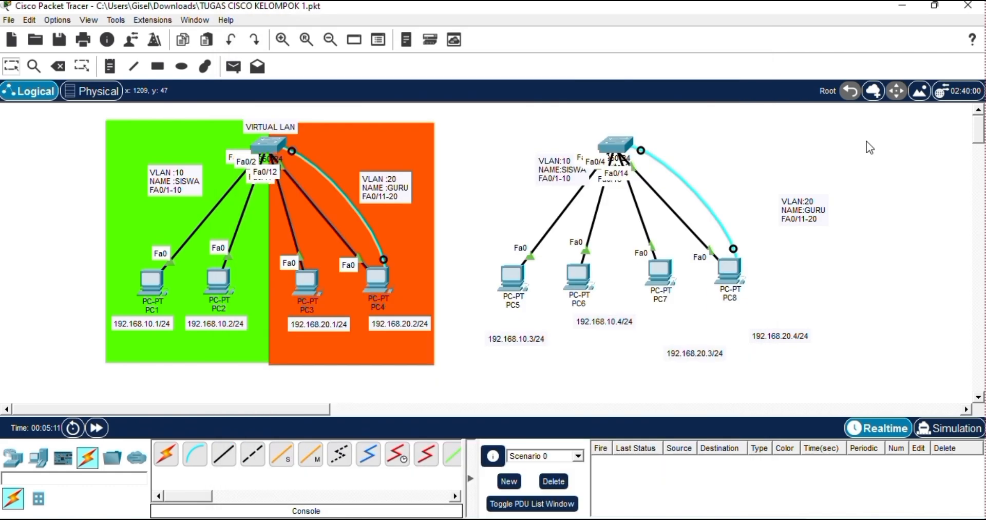
Give PC8 the static IPv4 address 192.168.20.4 with subnet mask 255.255.255.0 and close its configuration.
{"action": "left_click", "coordinate": [732, 267]}
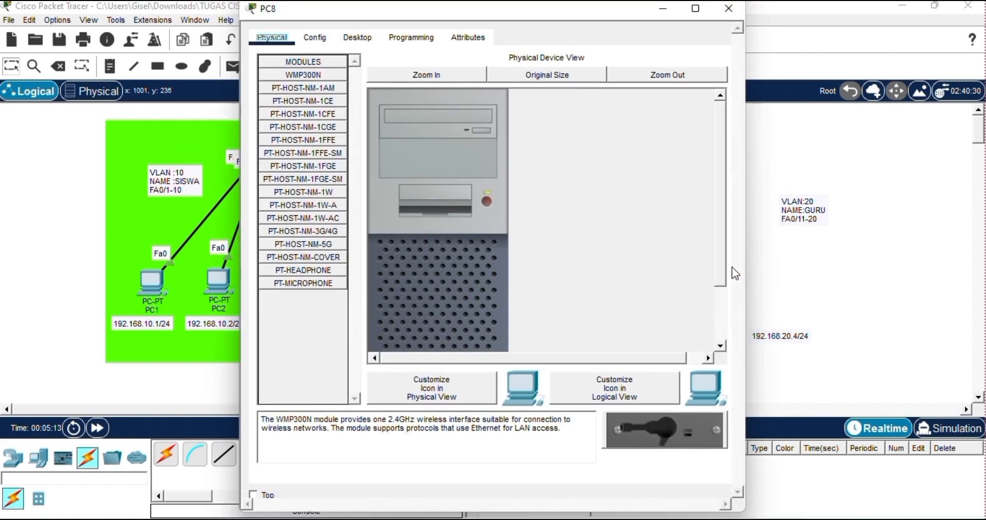
{"action": "left_click", "coordinate": [358, 38]}
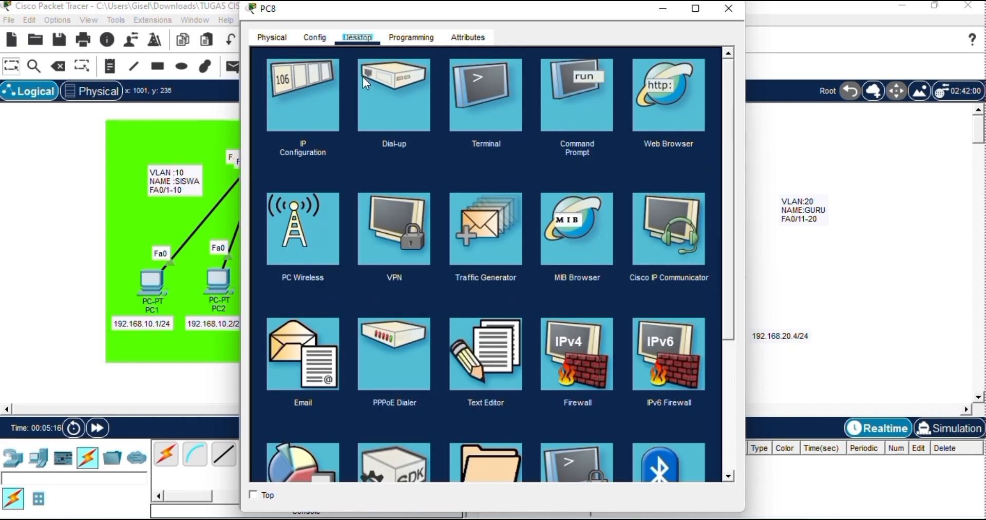
{"action": "left_click", "coordinate": [319, 103]}
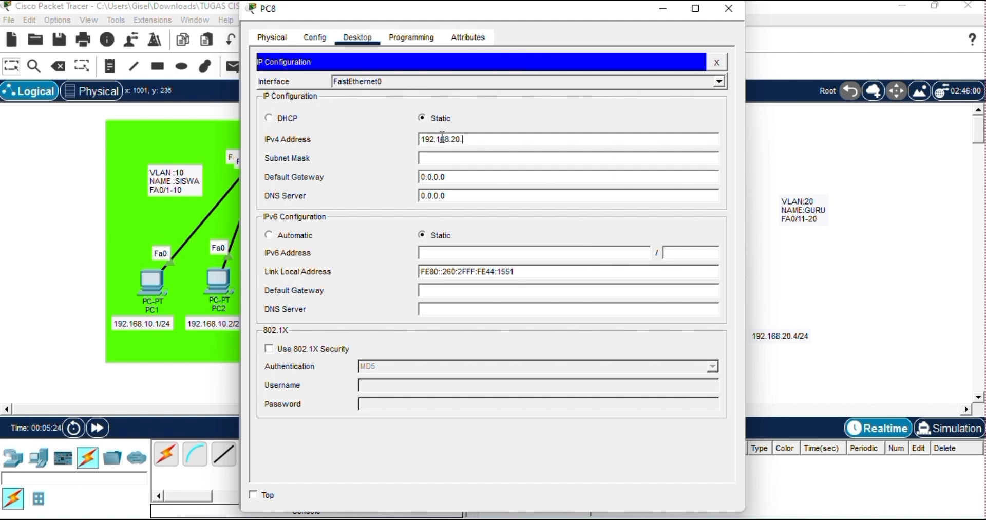
{"action": "key", "text": "Tab"}
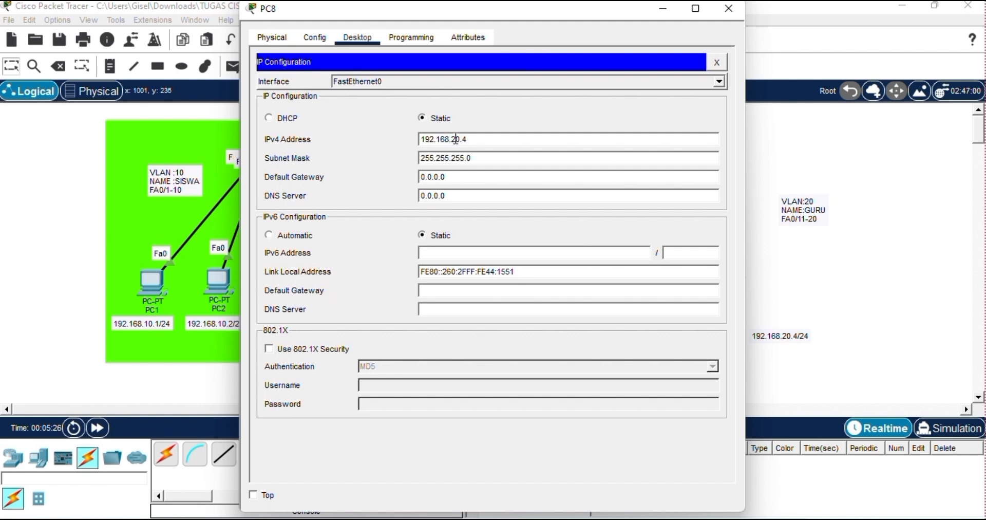
{"action": "left_click", "coordinate": [812, 170]}
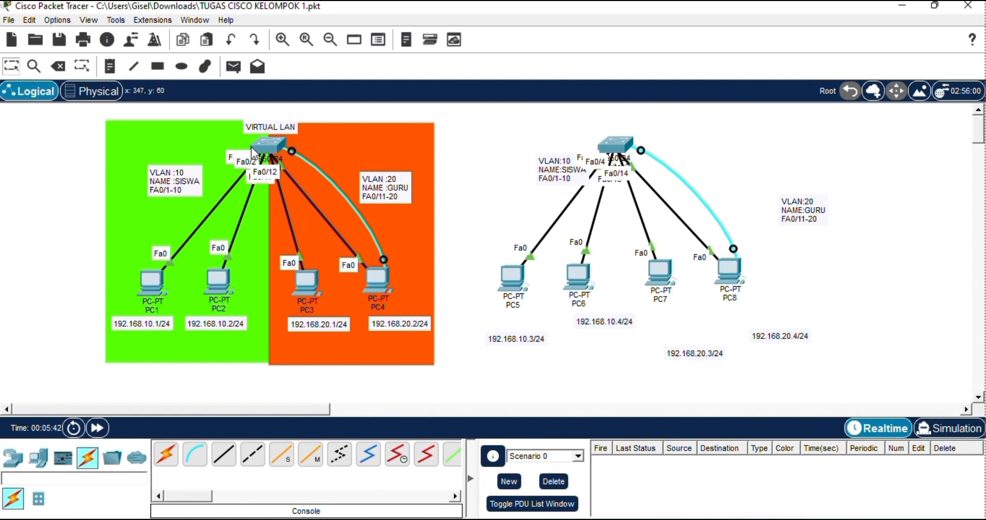
Set up the rectangle drawing tool without an outline and with the green fill color #55ff00.
{"action": "left_click", "coordinate": [161, 70]}
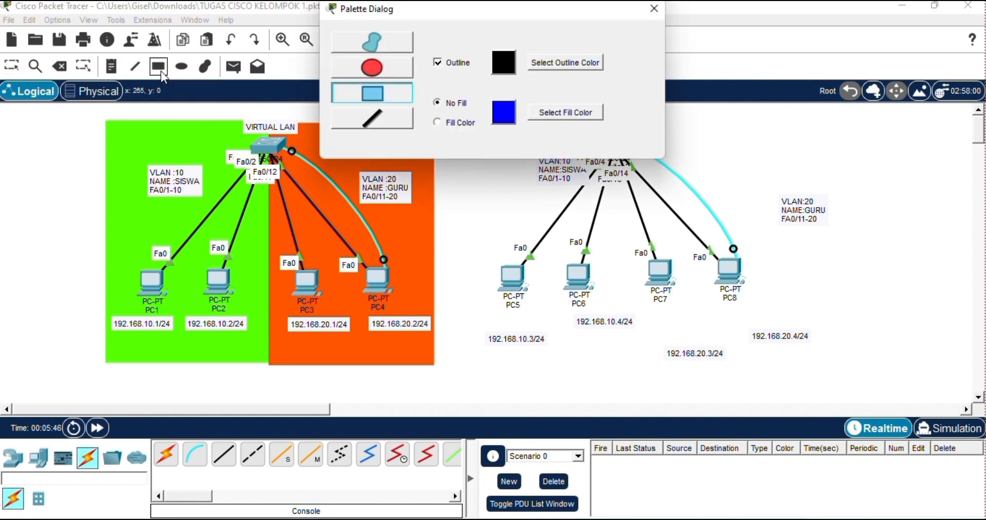
{"action": "left_click", "coordinate": [442, 64]}
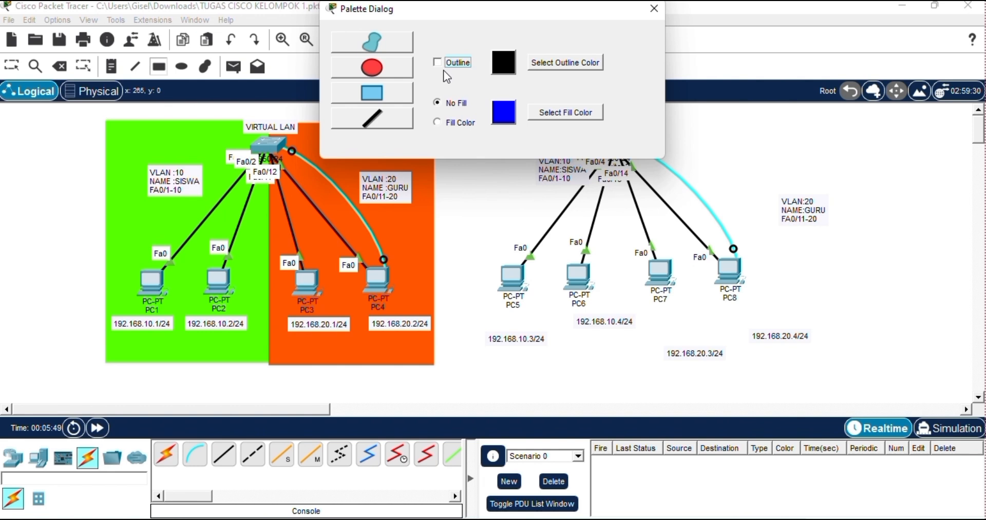
{"action": "left_click", "coordinate": [437, 127]}
{"action": "left_click", "coordinate": [552, 116]}
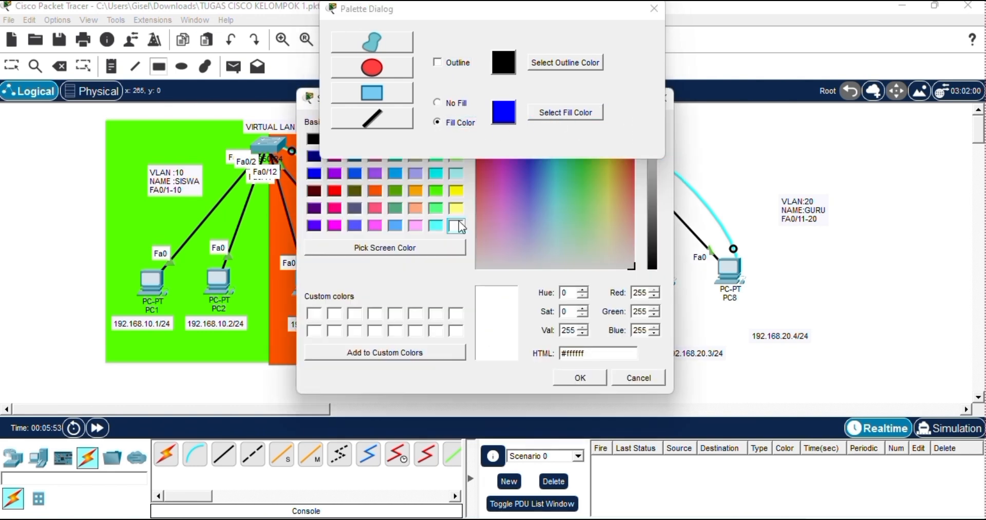
{"action": "left_click", "coordinate": [436, 189]}
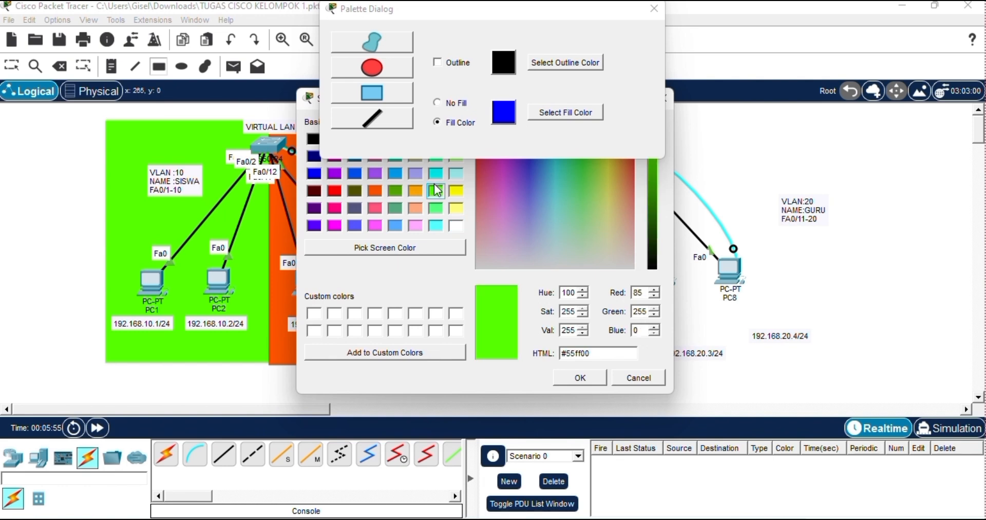
{"action": "left_click", "coordinate": [575, 379]}
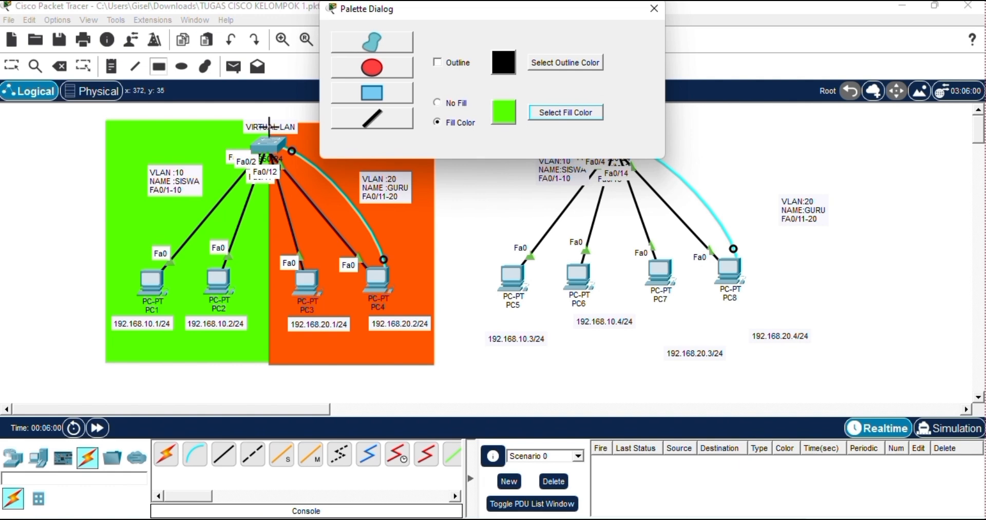
Draw a green rectangle matching the first topology's orange VLAN 20 block and move it over the PC5 and PC6 area.
{"action": "left_click", "coordinate": [292, 131]}
{"action": "mouse_move", "coordinate": [292, 132]}
{"action": "left_mouse_down"}
{"action": "mouse_move", "coordinate": [427, 316]}
{"action": "mouse_move", "coordinate": [422, 367]}
{"action": "mouse_move", "coordinate": [442, 400]}
{"action": "mouse_move", "coordinate": [434, 367]}
{"action": "left_mouse_up"}
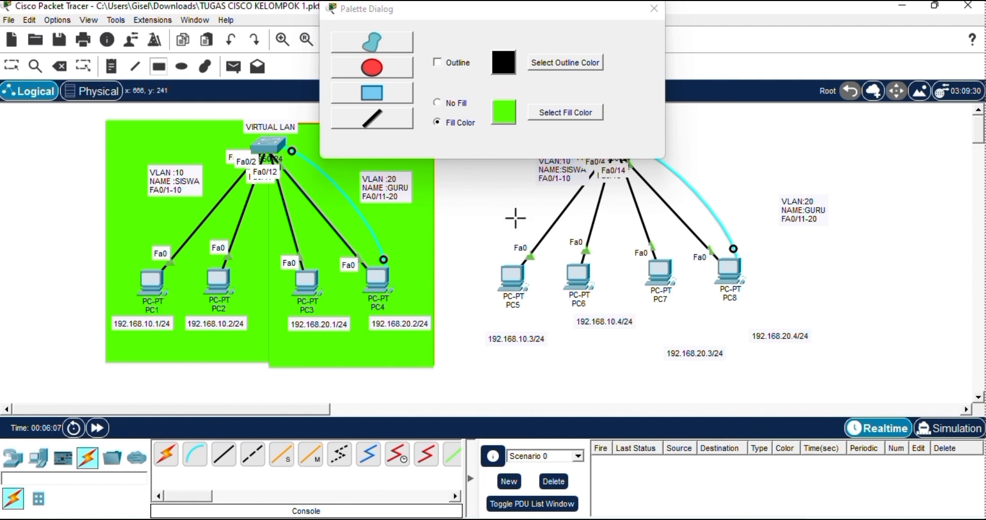
{"action": "left_click", "coordinate": [655, 7]}
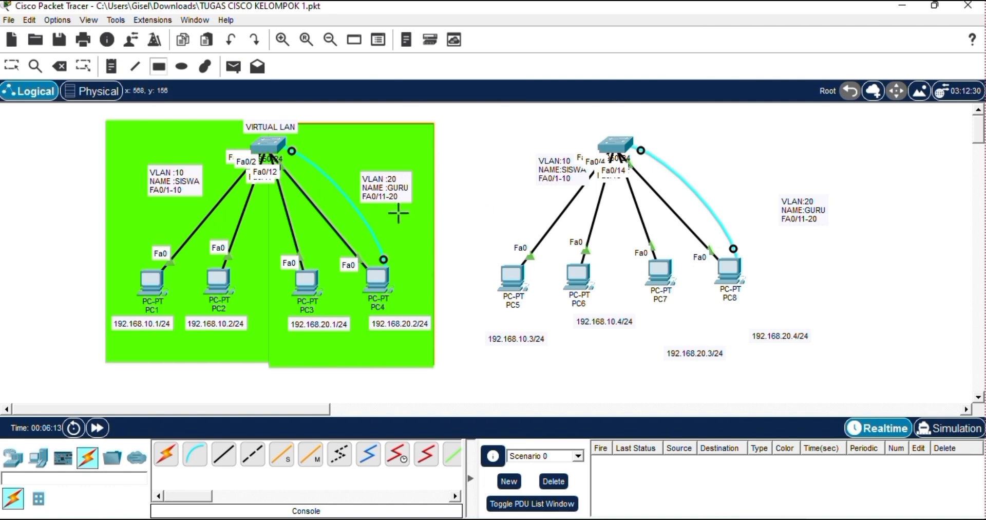
{"action": "left_click", "coordinate": [11, 65]}
{"action": "left_click_drag", "start_coordinate": [389, 132], "coordinate": [581, 130]}
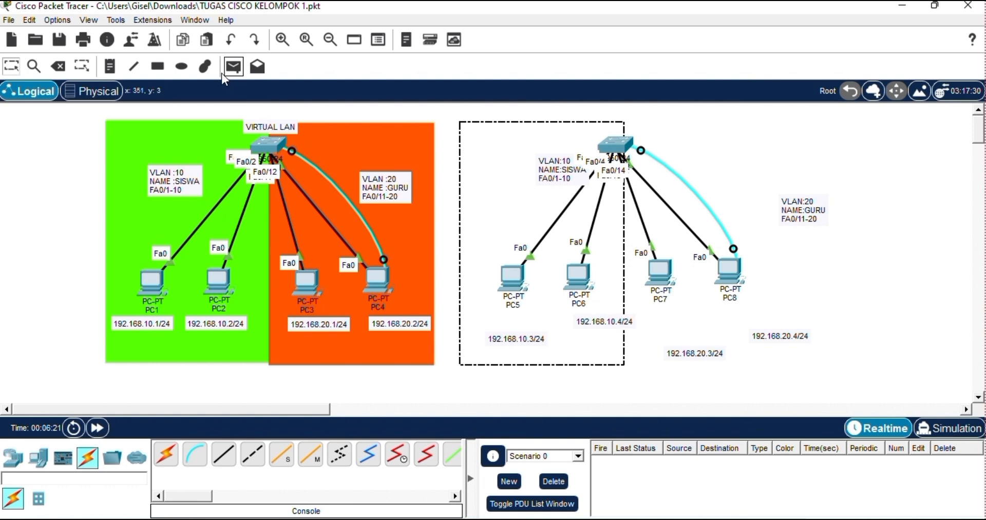
Draw a rectangle with fill color #ff5500 over the first topology's green VLAN 10 block, matching its size, and finish drawing.
{"action": "left_click", "coordinate": [158, 66]}
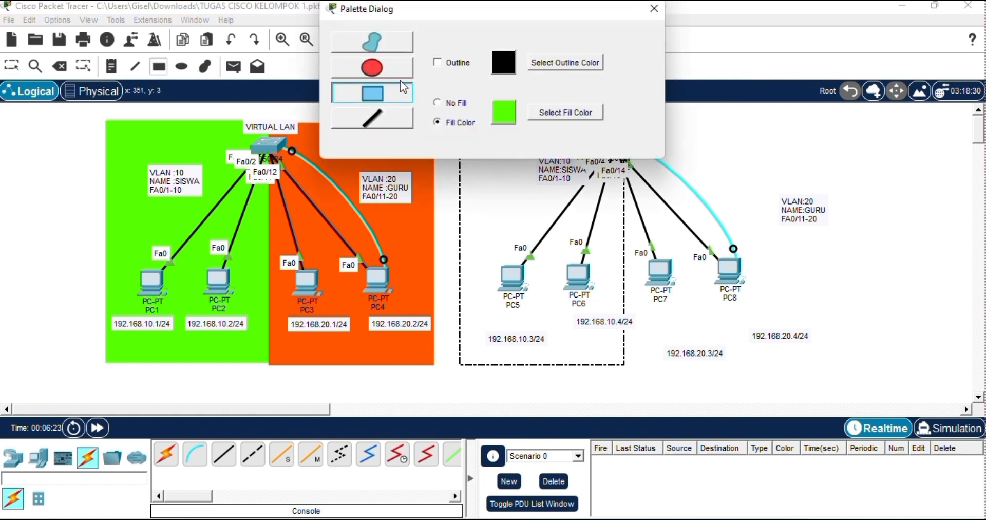
{"action": "left_click", "coordinate": [553, 108]}
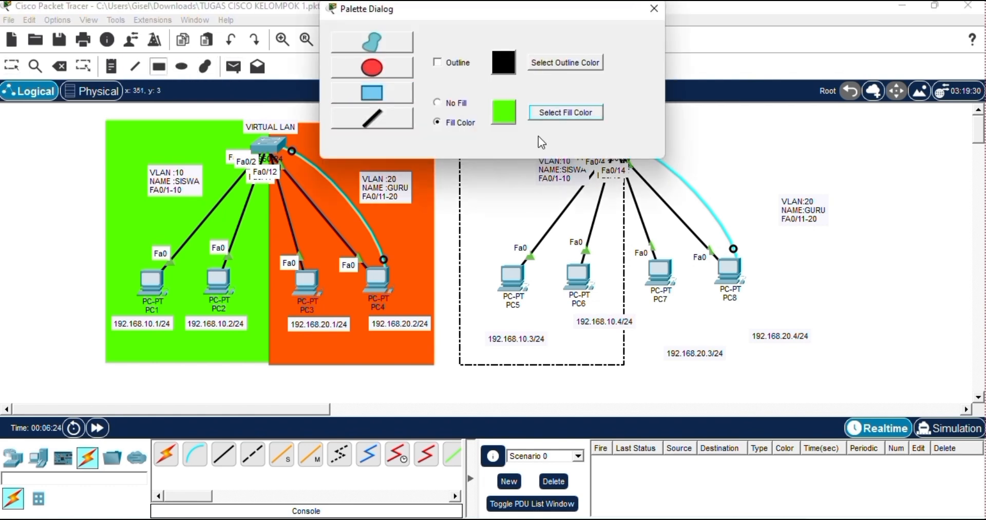
{"action": "left_click", "coordinate": [566, 113]}
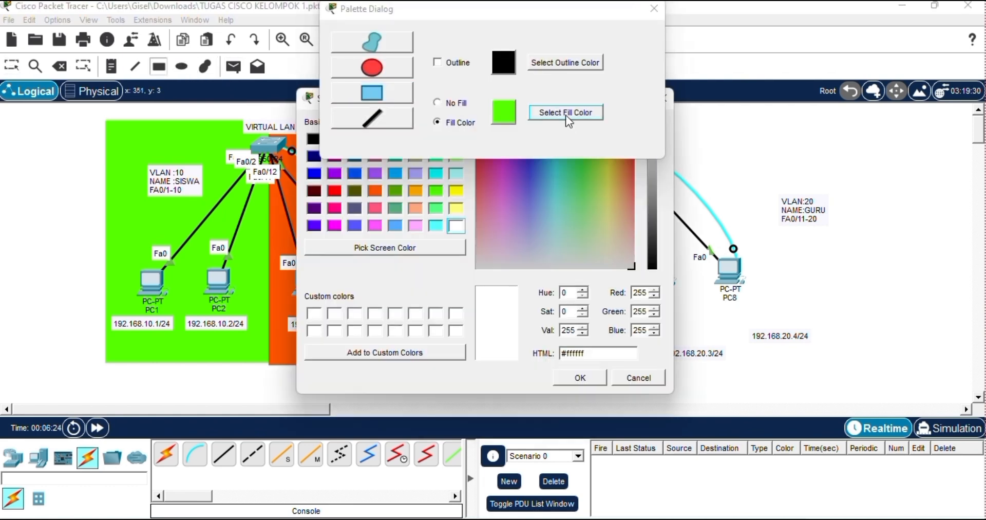
{"action": "left_click", "coordinate": [376, 191]}
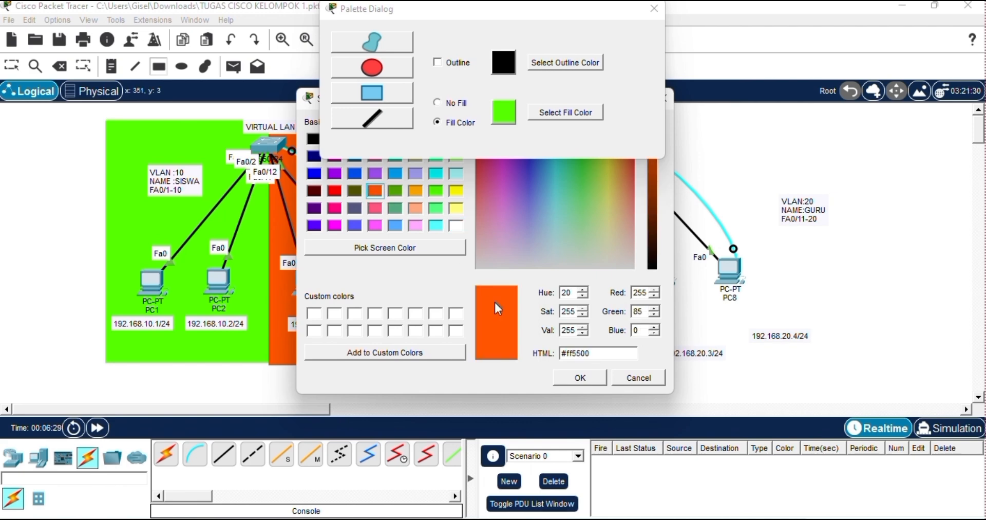
{"action": "left_click", "coordinate": [580, 378]}
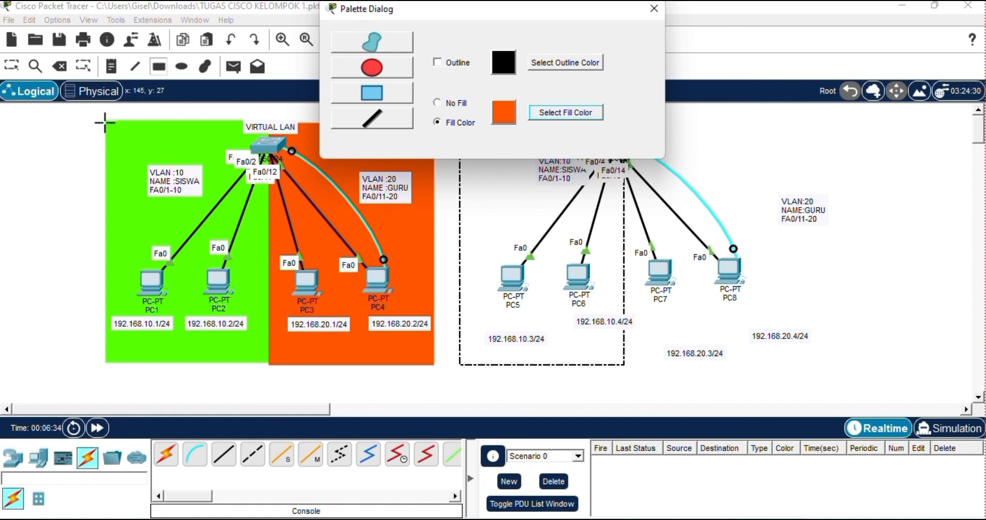
{"action": "left_click_drag", "start_coordinate": [104, 122], "coordinate": [268, 368]}
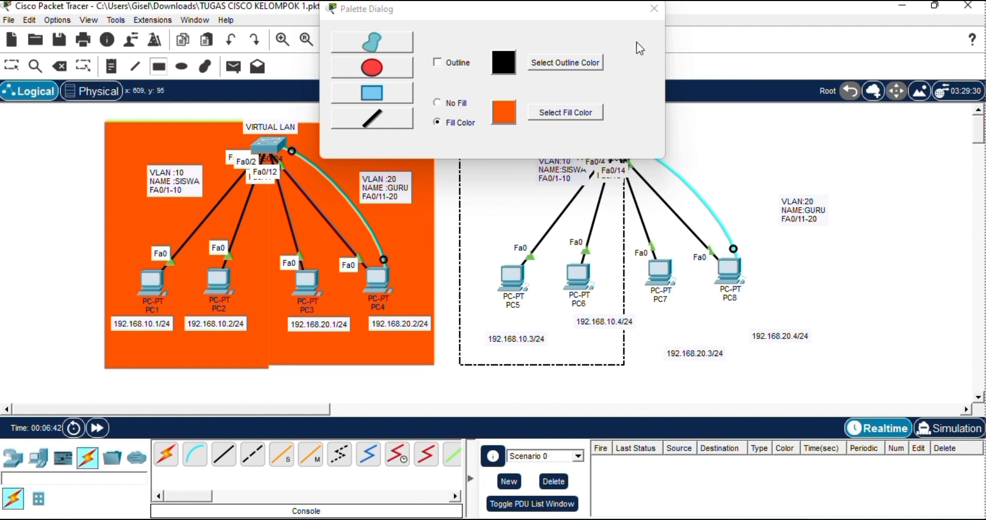
{"action": "left_click", "coordinate": [653, 8]}
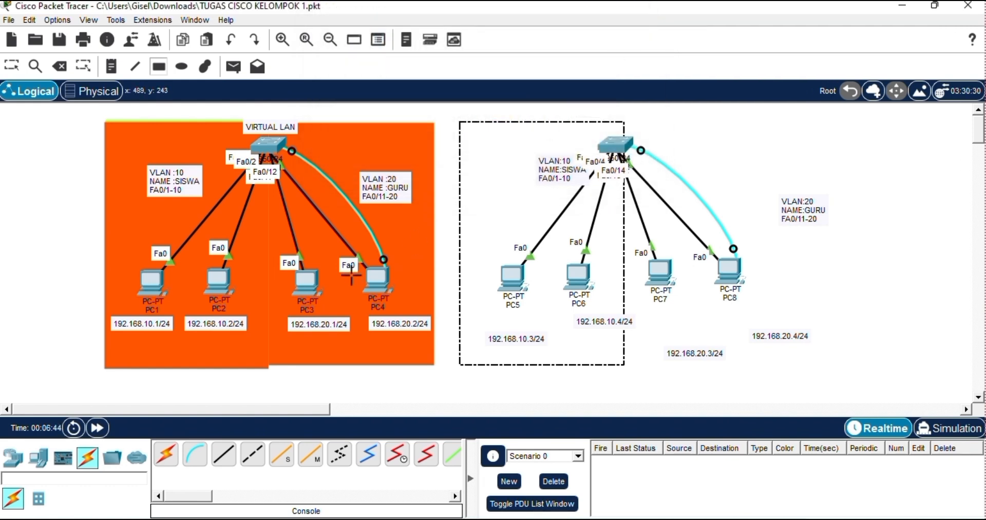
{"action": "left_click", "coordinate": [14, 68]}
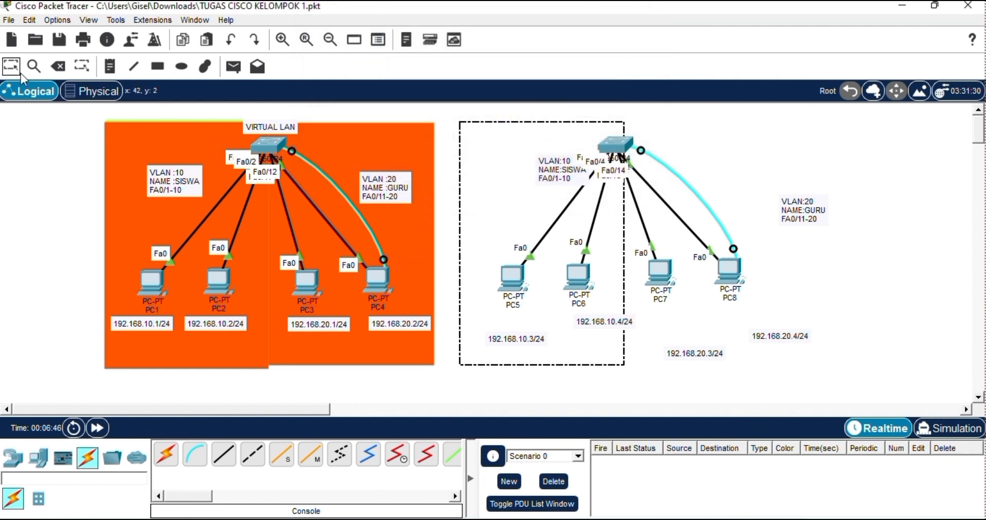
Move the #ff5500 rectangle from the first topology onto the PC7 and PC8 area, flush against the green block.
{"action": "left_click_drag", "start_coordinate": [247, 235], "coordinate": [770, 239]}
{"action": "left_click", "coordinate": [845, 269]}
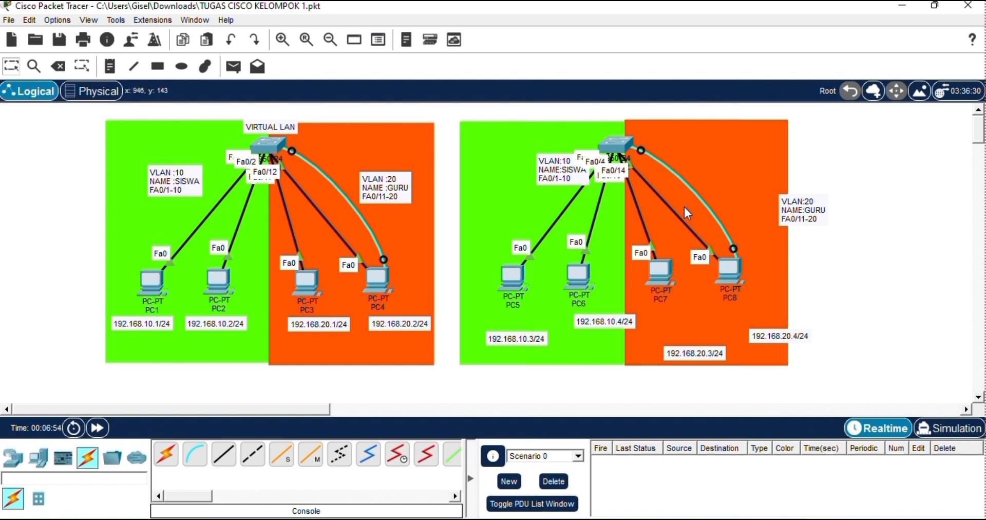
{"action": "left_click", "coordinate": [683, 208]}
{"action": "left_click_drag", "start_coordinate": [684, 208], "coordinate": [683, 208]}
{"action": "left_click", "coordinate": [833, 277]}
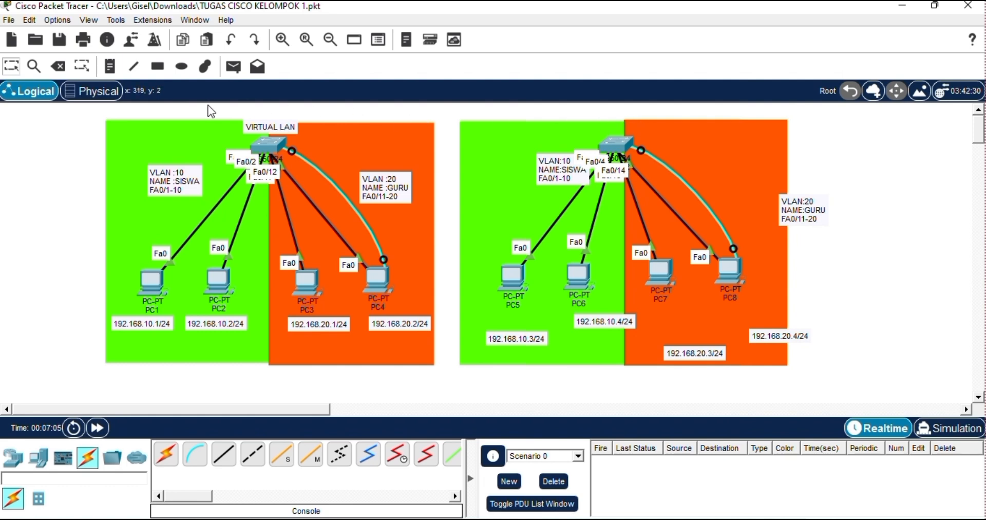
Add the note "VIRTUAL TRUNK" above the second switch and leave the note tool.
{"action": "left_click", "coordinate": [112, 70]}
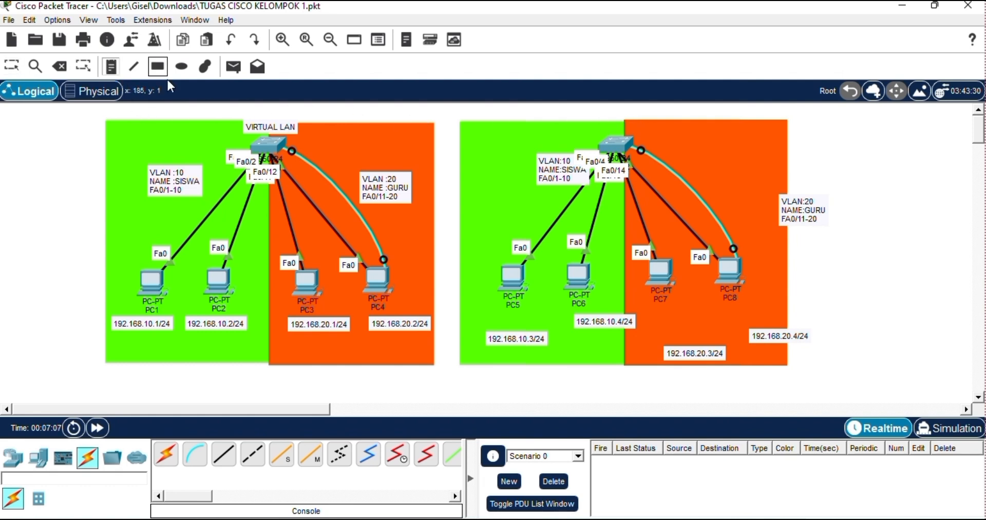
{"action": "left_click", "coordinate": [592, 117]}
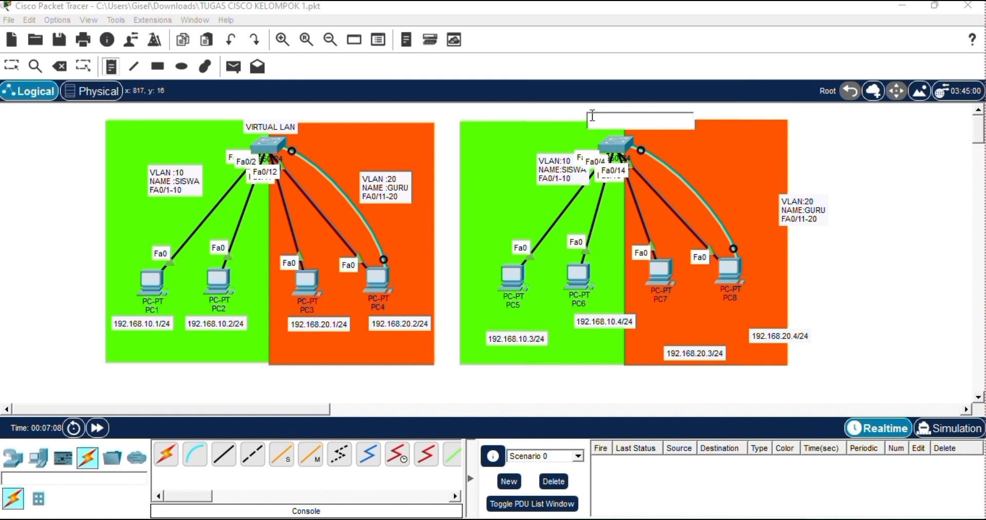
{"action": "type", "text": "V"}
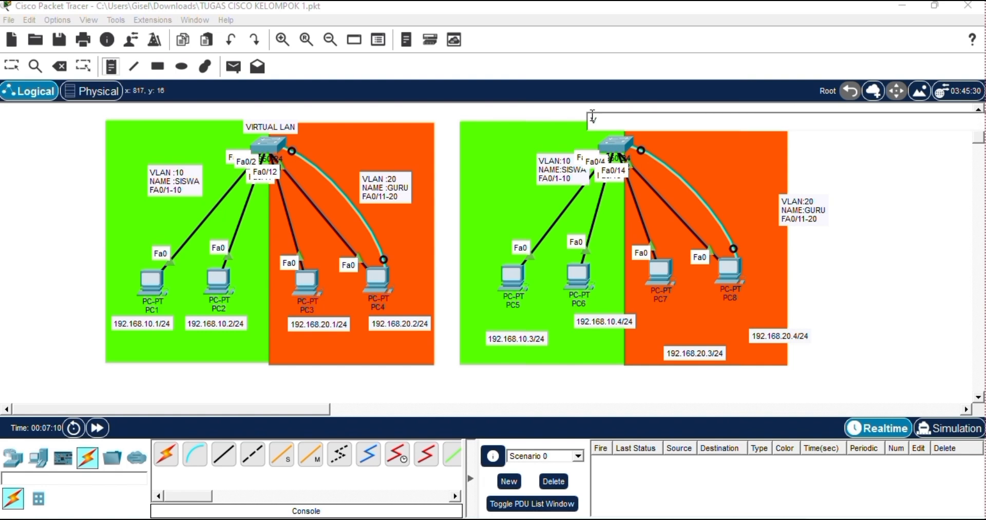
{"action": "type", "text": "IRTUAL TRUNK"}
{"action": "left_click", "coordinate": [841, 254]}
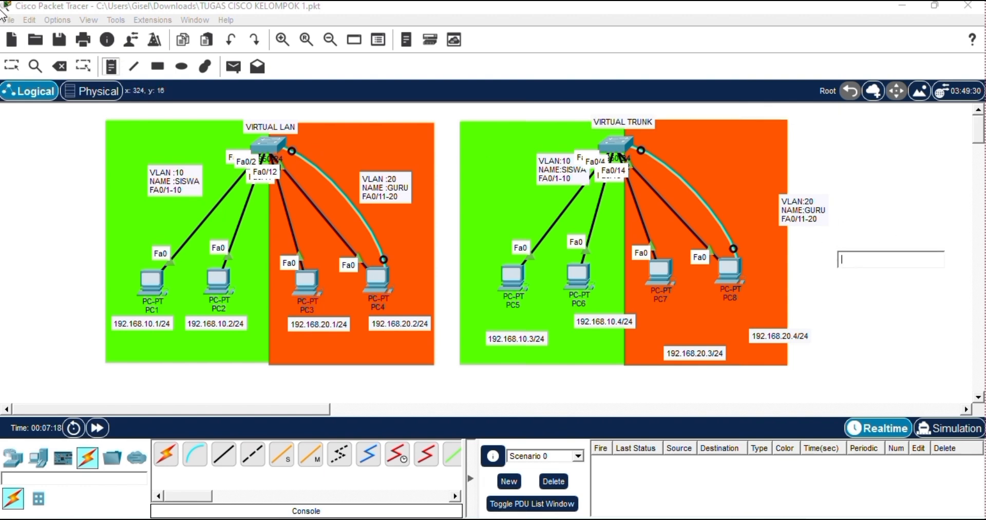
{"action": "left_click", "coordinate": [11, 65]}
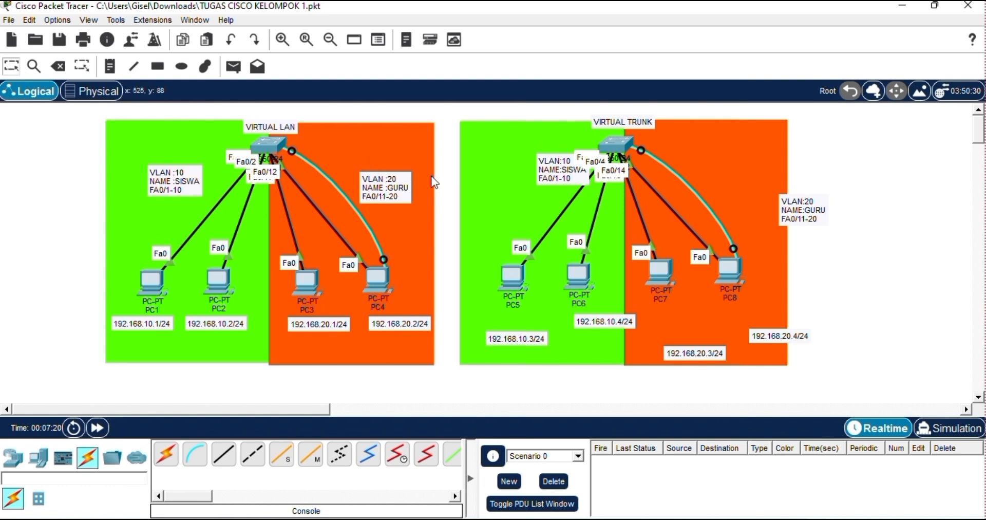
Move the second topology's VLAN:20 and VLAN:10 notes inside their colored blocks and adjust the spacing of PC5 to PC8.
{"action": "left_click_drag", "start_coordinate": [797, 203], "coordinate": [734, 166]}
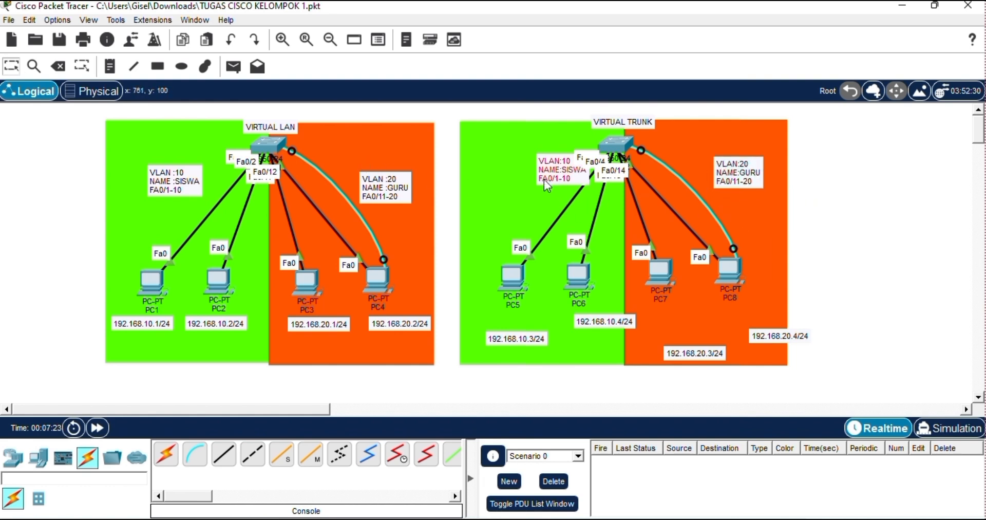
{"action": "left_click_drag", "start_coordinate": [553, 177], "coordinate": [508, 177]}
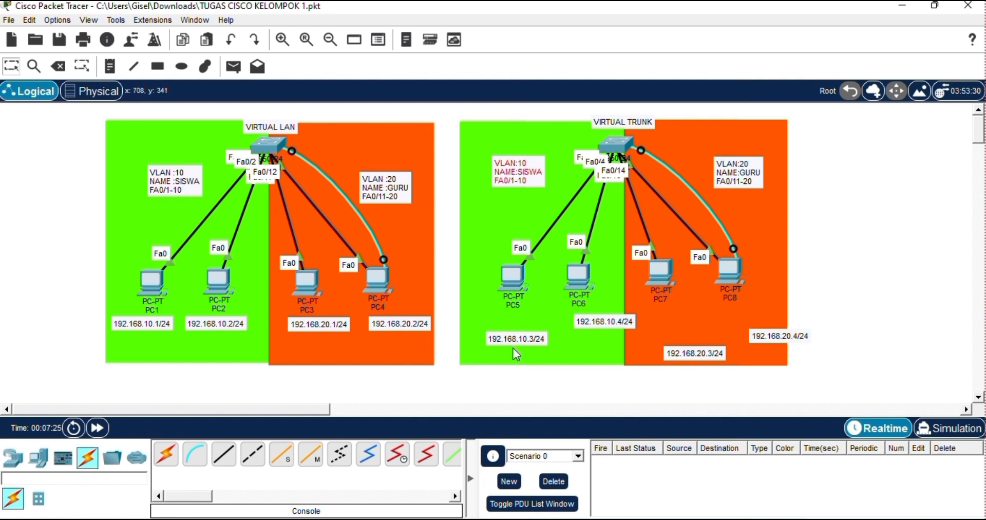
{"action": "left_click_drag", "start_coordinate": [512, 286], "coordinate": [581, 280]}
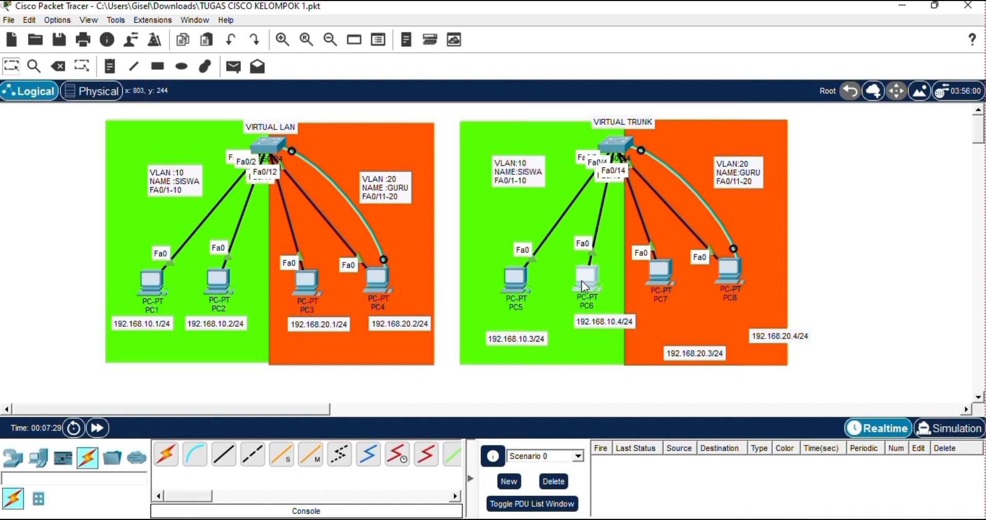
{"action": "left_click", "coordinate": [656, 275]}
{"action": "left_click_drag", "start_coordinate": [664, 270], "coordinate": [732, 279]}
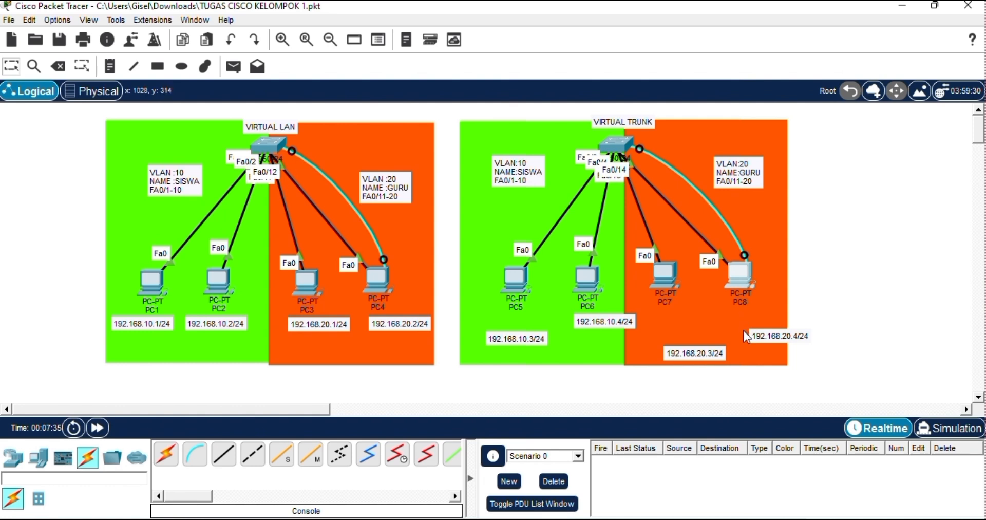
Align the 192.168.20.4/24, 192.168.20.3/24, 192.168.10.4/24 and 192.168.10.3/24 notes directly beneath PC8, PC7, PC6 and PC5.
{"action": "left_click_drag", "start_coordinate": [784, 337], "coordinate": [744, 318]}
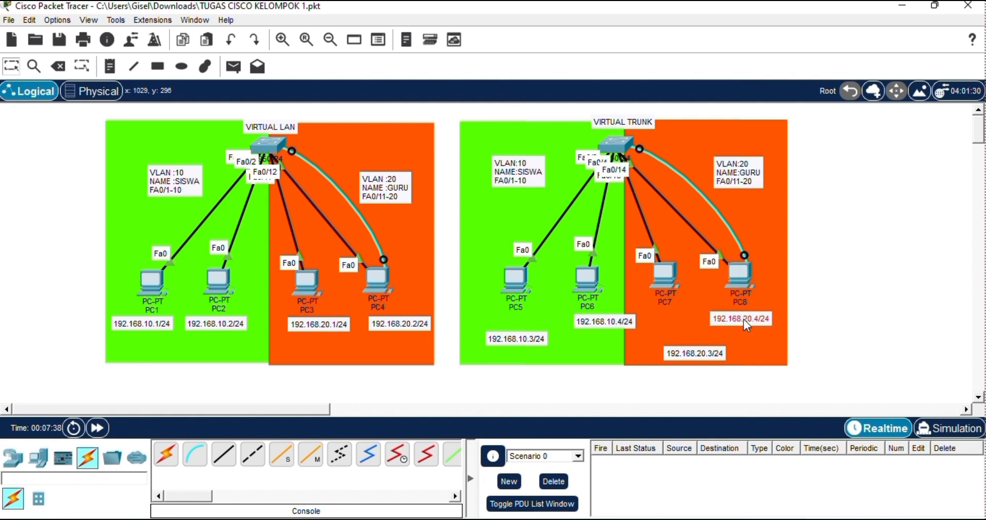
{"action": "left_click", "coordinate": [698, 355]}
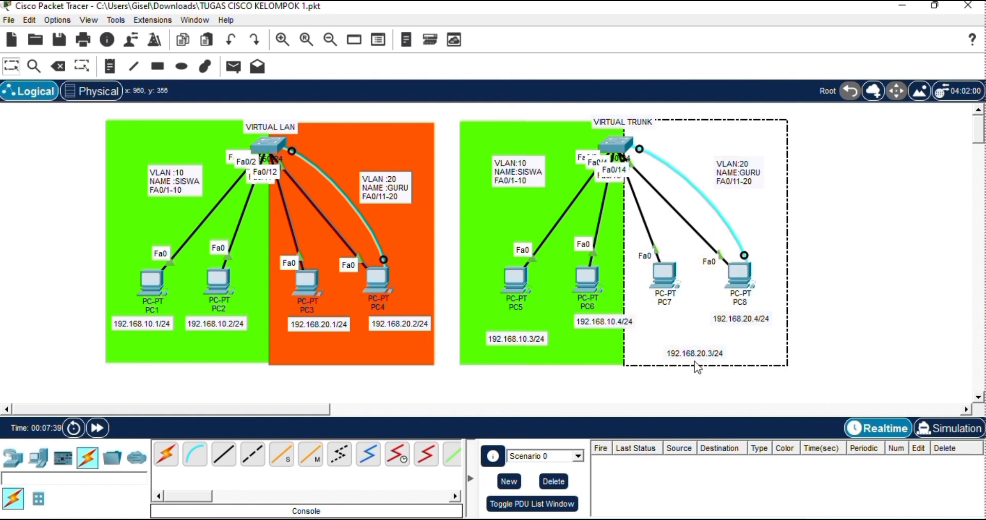
{"action": "left_click", "coordinate": [878, 324]}
{"action": "left_click_drag", "start_coordinate": [687, 357], "coordinate": [592, 318]}
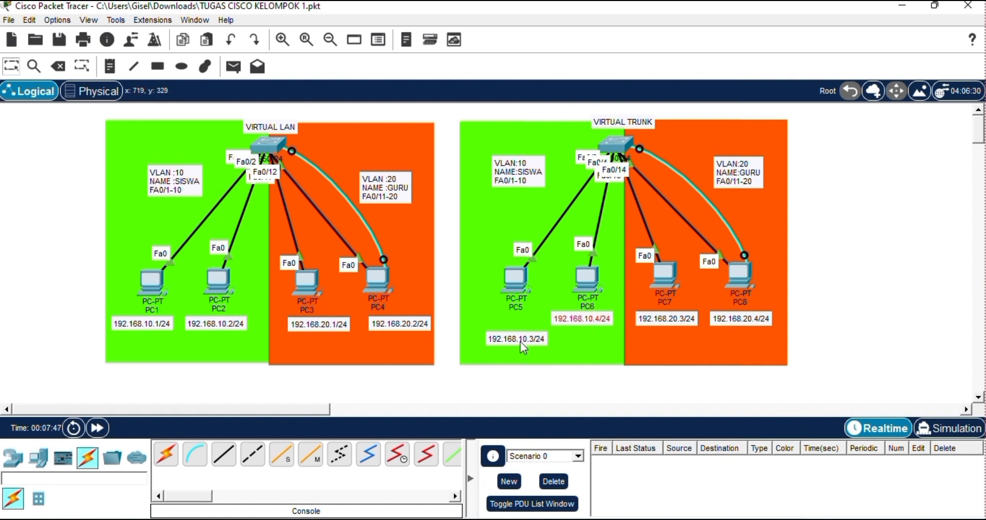
{"action": "left_click_drag", "start_coordinate": [521, 342], "coordinate": [510, 323]}
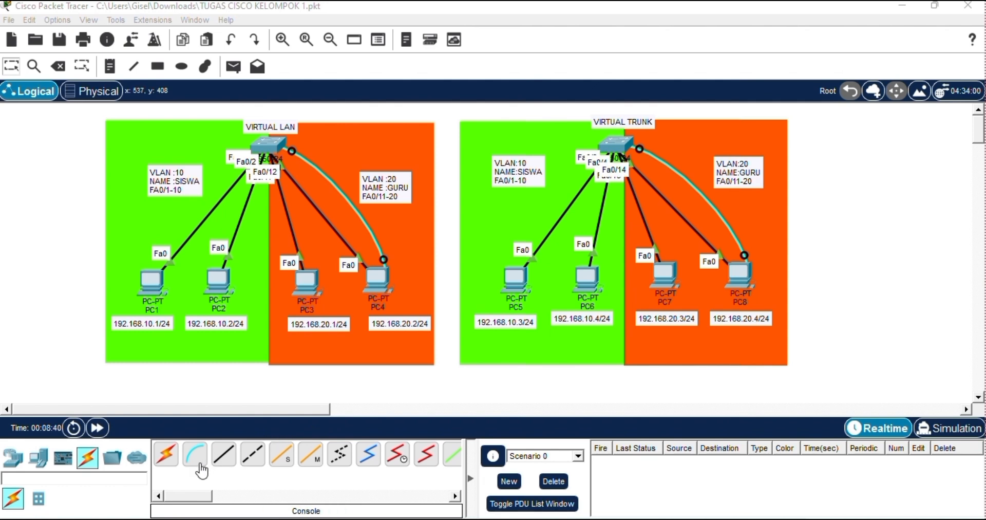
Connect the two switches with a copper cross-over cable from FastEthernet0/21 to FastEthernet0/21.
{"action": "left_click", "coordinate": [259, 459]}
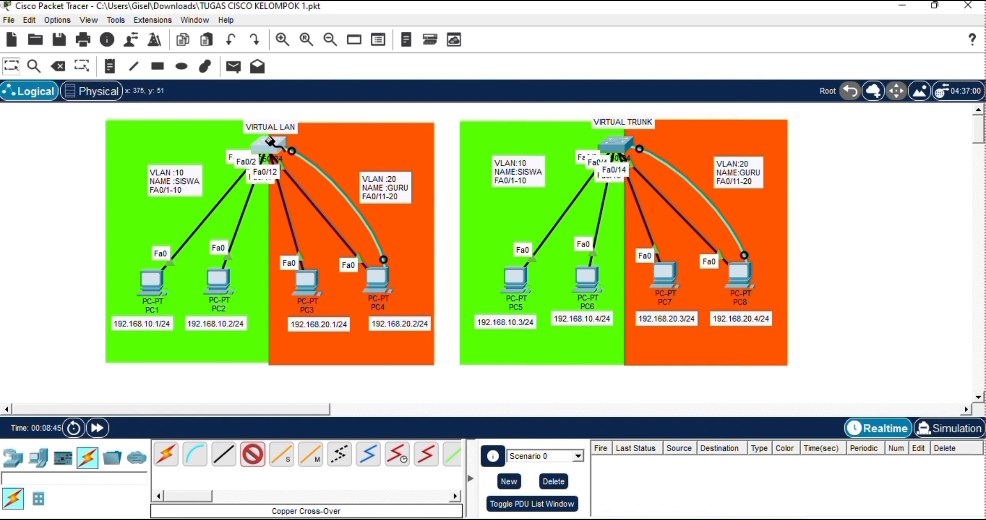
{"action": "left_click", "coordinate": [269, 141]}
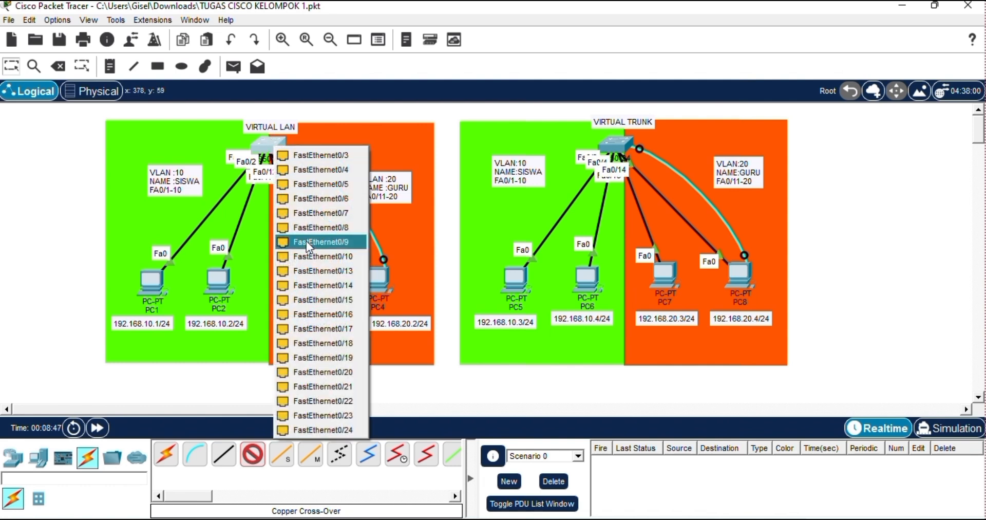
{"action": "left_click", "coordinate": [312, 386]}
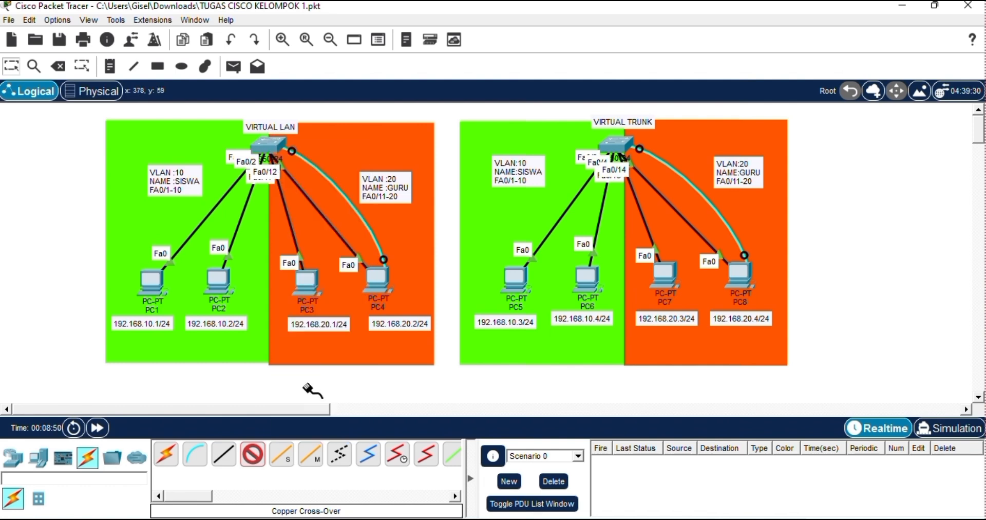
{"action": "left_click", "coordinate": [621, 147]}
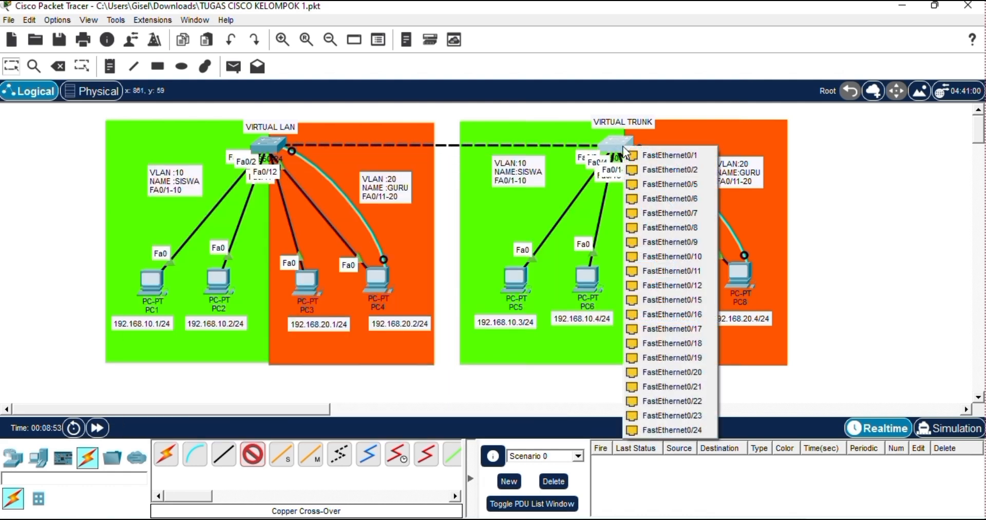
{"action": "left_click", "coordinate": [657, 386]}
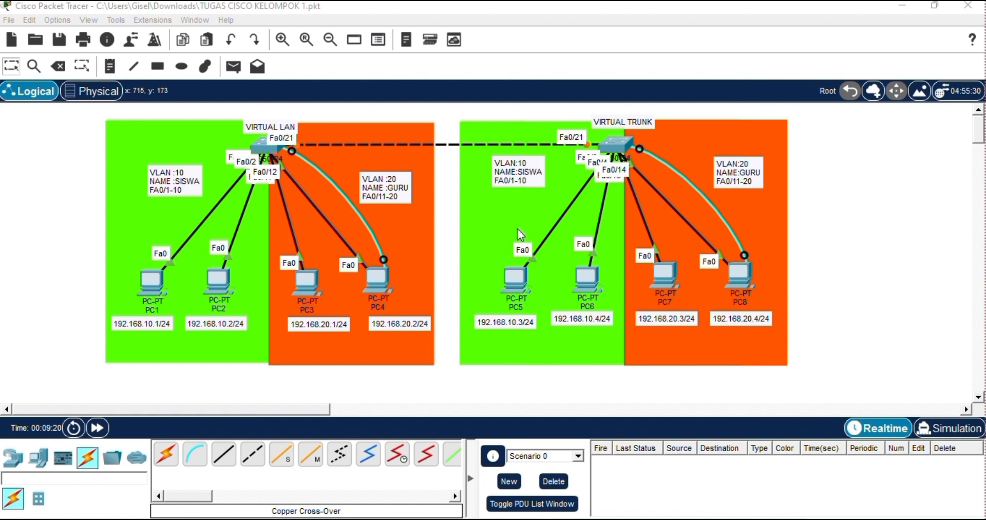
Open a terminal session from PC8 to the second switch and bring up its command prompt.
{"action": "left_click", "coordinate": [741, 276]}
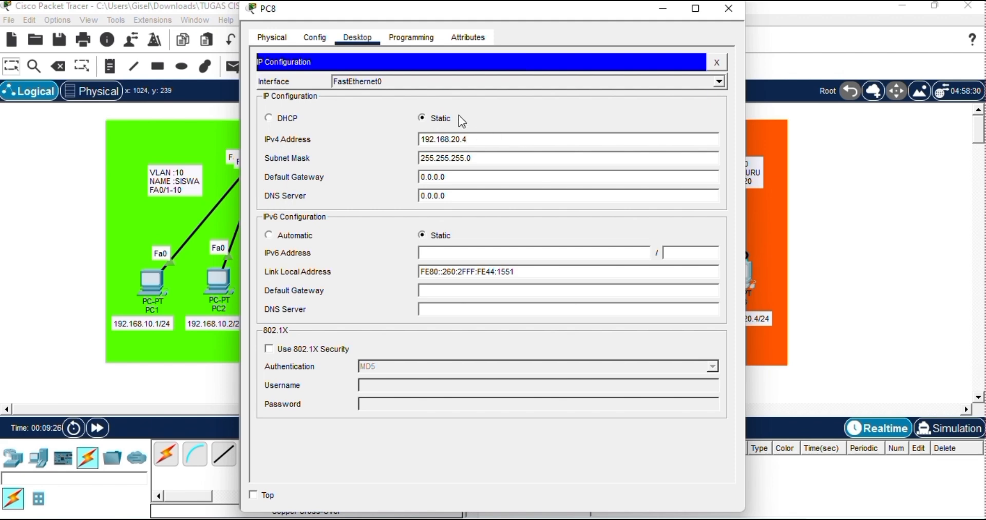
{"action": "left_click", "coordinate": [318, 37]}
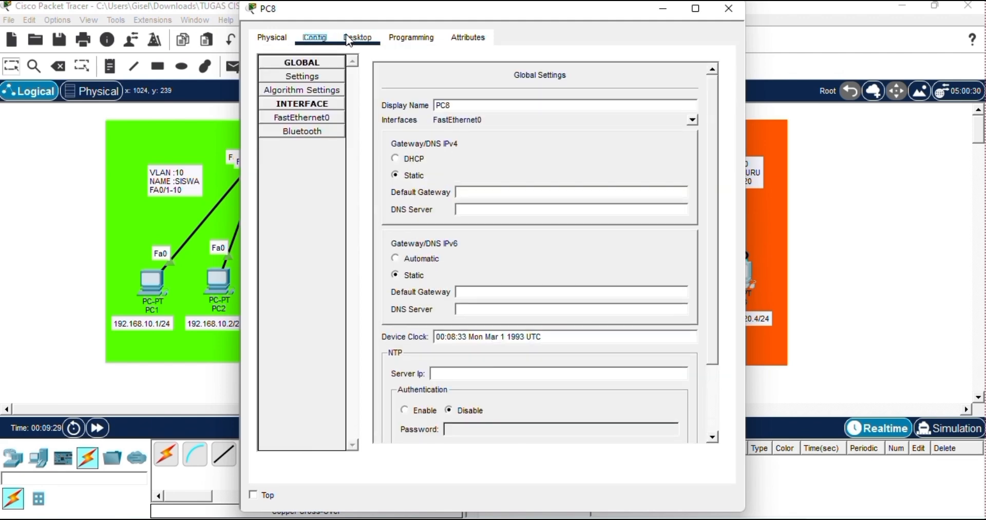
{"action": "left_click", "coordinate": [350, 39]}
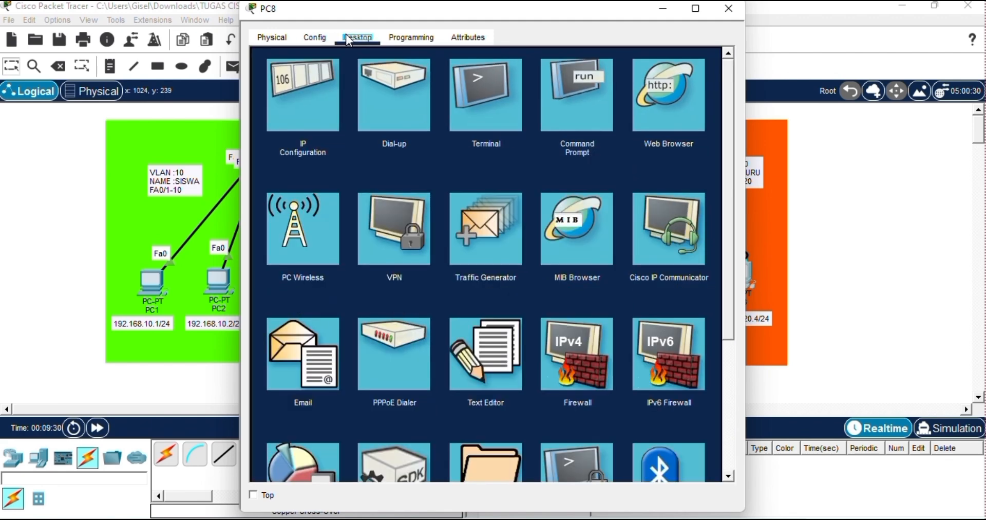
{"action": "left_click", "coordinate": [488, 129]}
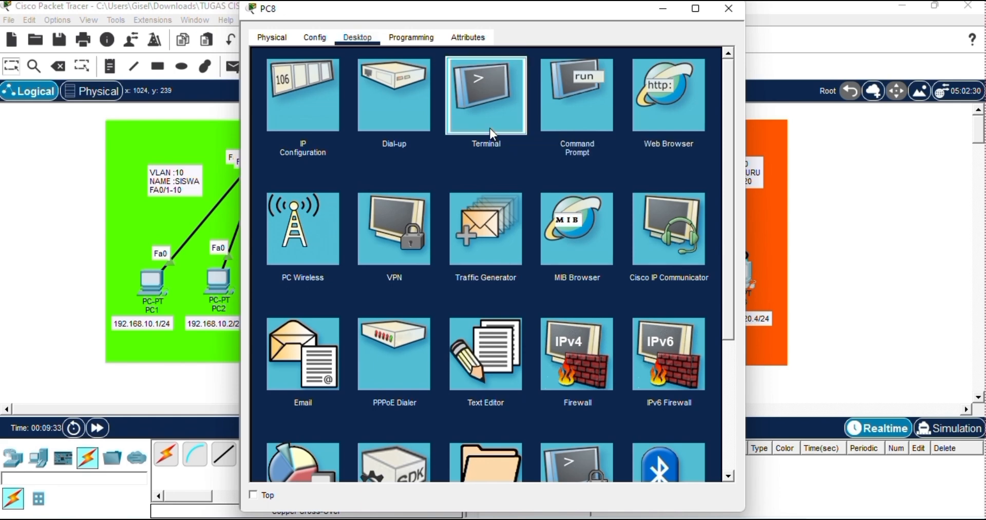
{"action": "left_click", "coordinate": [695, 196]}
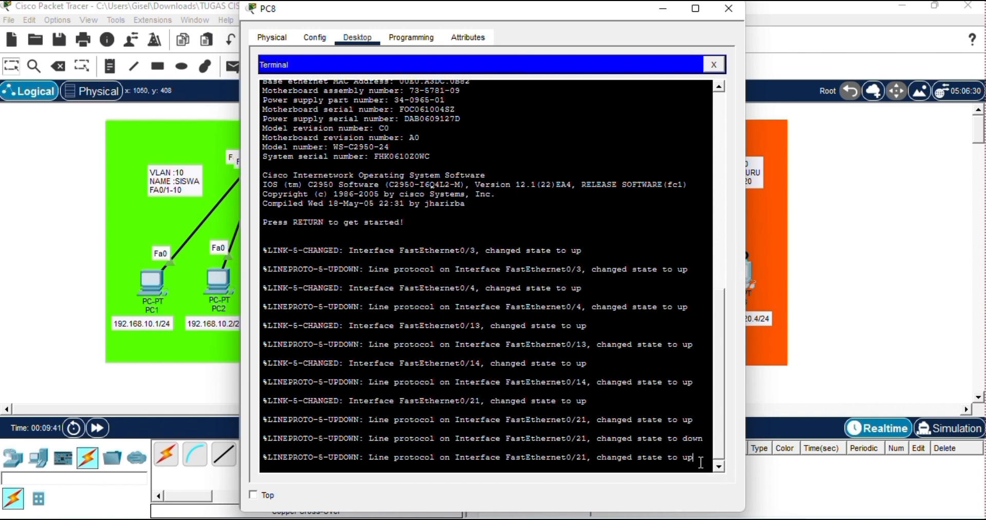
{"action": "key", "text": "Return"}
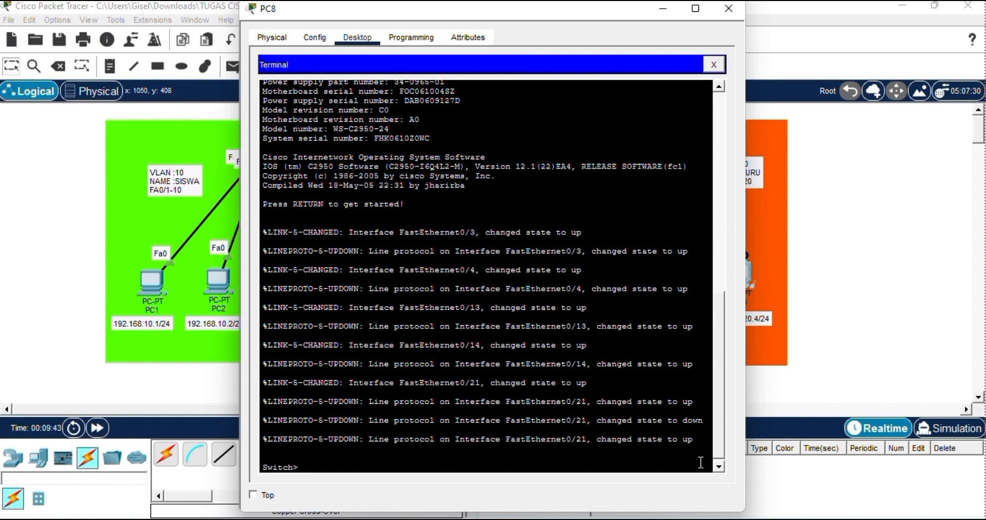
Enter privileged mode with enable and global configuration mode with configure terminal on the second switch.
{"action": "type", "text": "enable"}
{"action": "key", "text": "Return"}
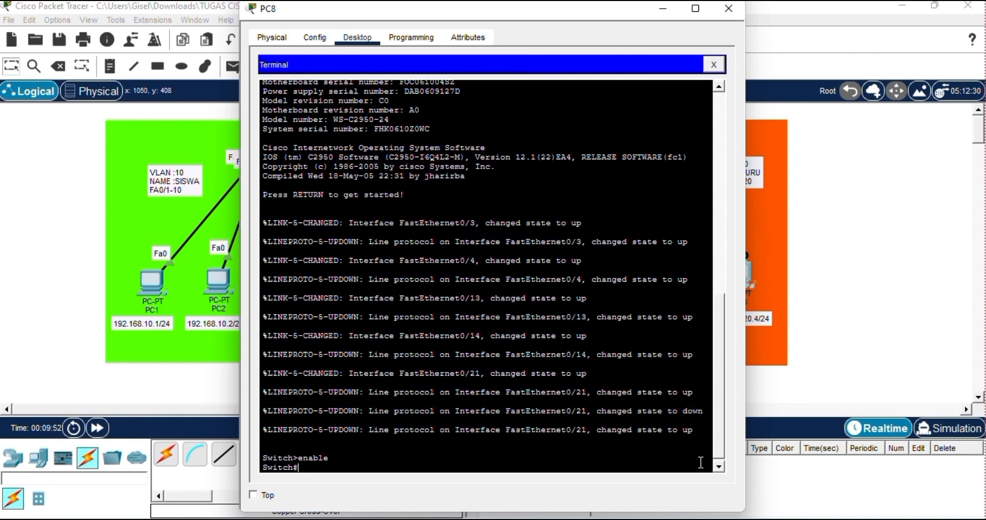
{"action": "type", "text": "configure terminal"}
{"action": "key", "text": "Return"}
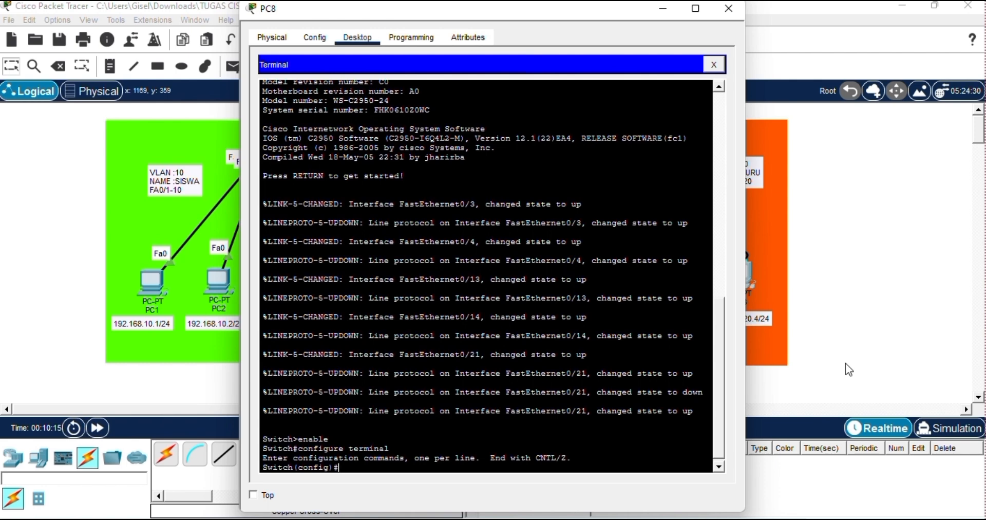
Set the second switch's hostname to s2 with the command host s2.
{"action": "type", "text": "host s2"}
{"action": "key", "text": "Return"}
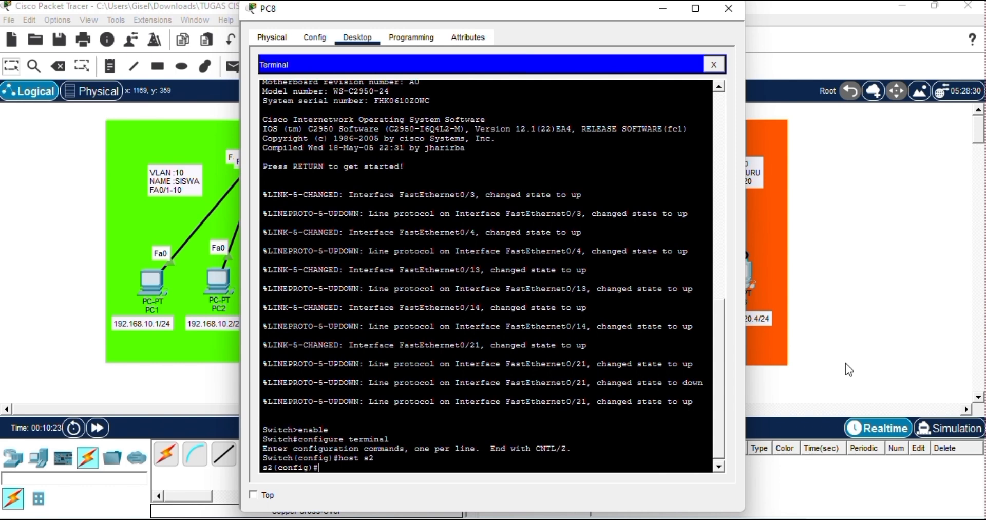
Create VLAN 10 on s2 and name it SISWA.
{"action": "type", "text": "vlan 10"}
{"action": "key", "text": "Return"}
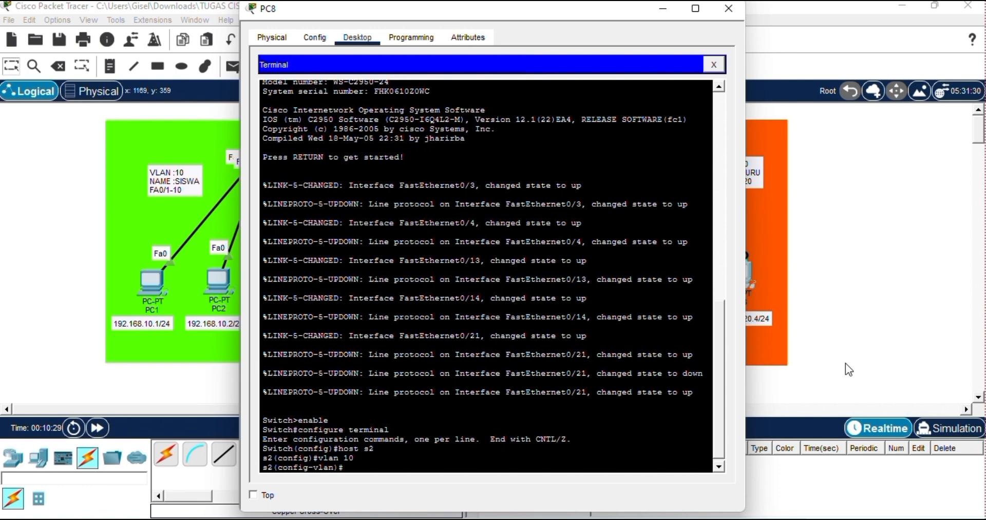
{"action": "type", "text": "name SISWA"}
{"action": "key", "text": "Return"}
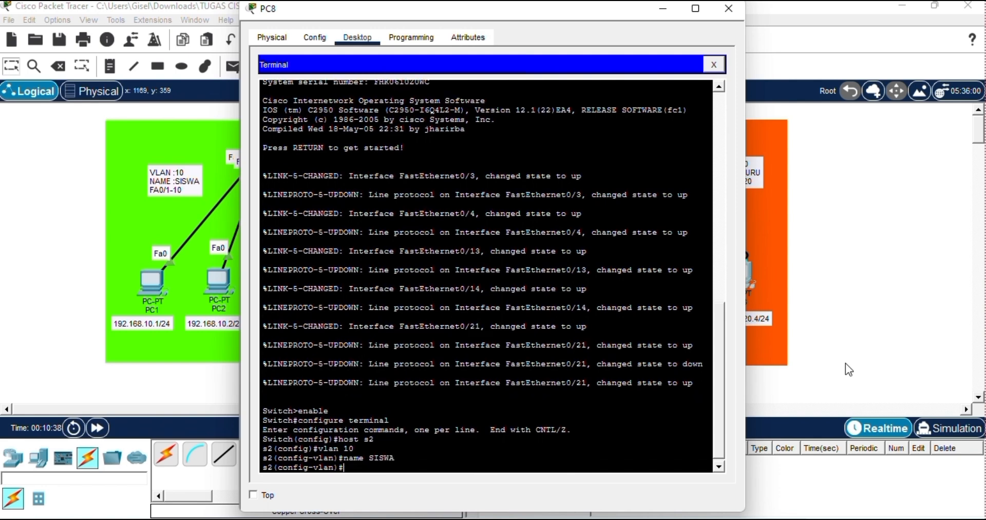
Select the interface range fa0/1-10 on s2 and set those ports to switchport mode access.
{"action": "type", "text": "int ra fa0/1-10"}
{"action": "key", "text": "Return"}
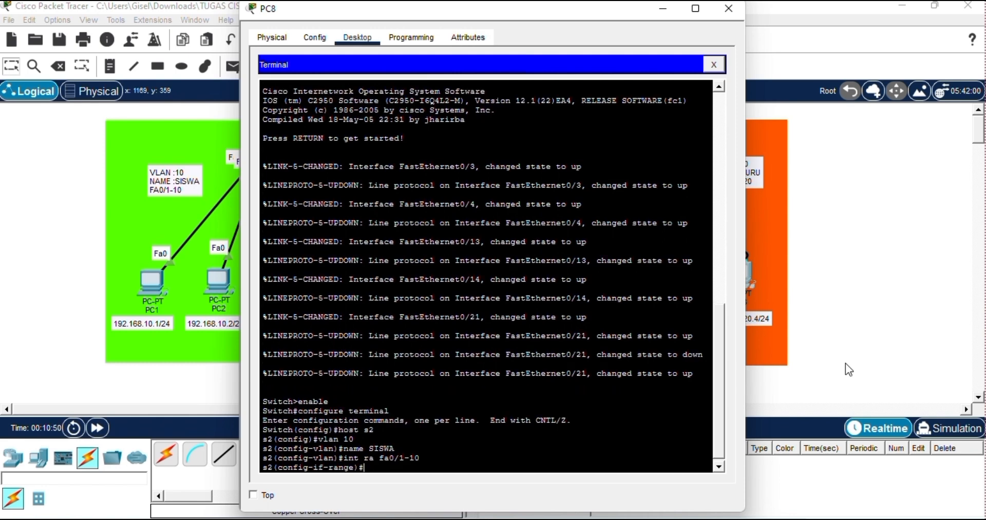
{"action": "type", "text": "switchport mode access"}
{"action": "key", "text": "Return"}
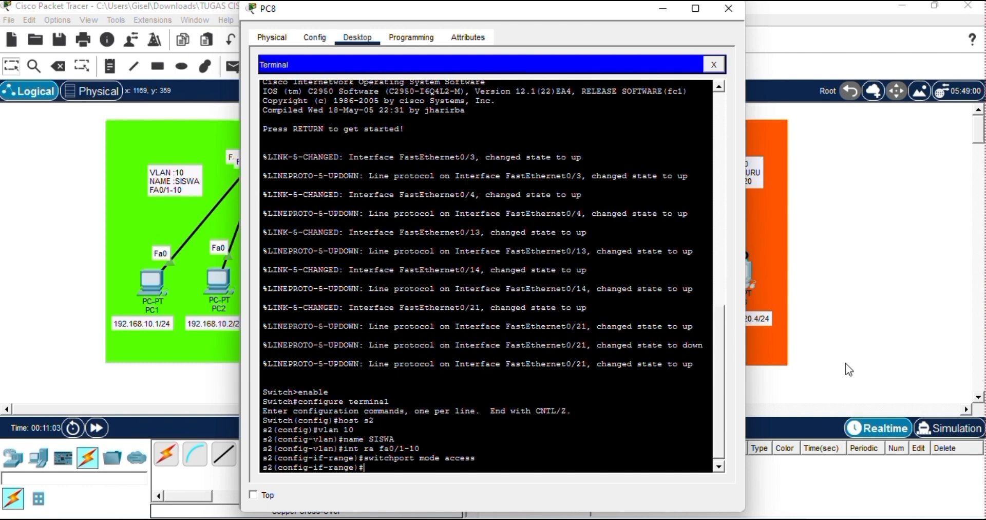
Assign the selected fa0/1-10 ports to VLAN 10 with switchport access vlan 10 and exit to global configuration mode.
{"action": "type", "text": "switchort"}
{"action": "key", "text": "BackSpace"}
{"action": "key", "text": "BackSpace"}
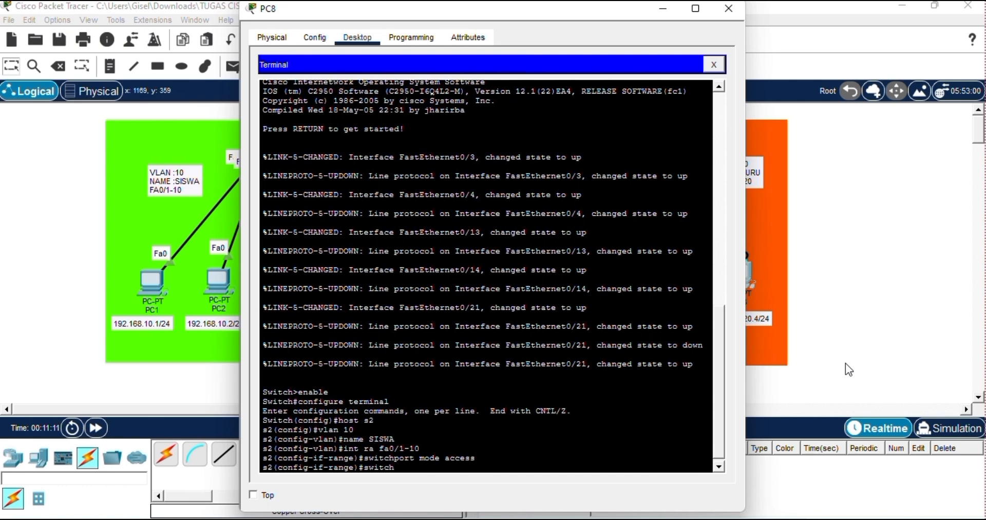
{"action": "type", "text": "port"}
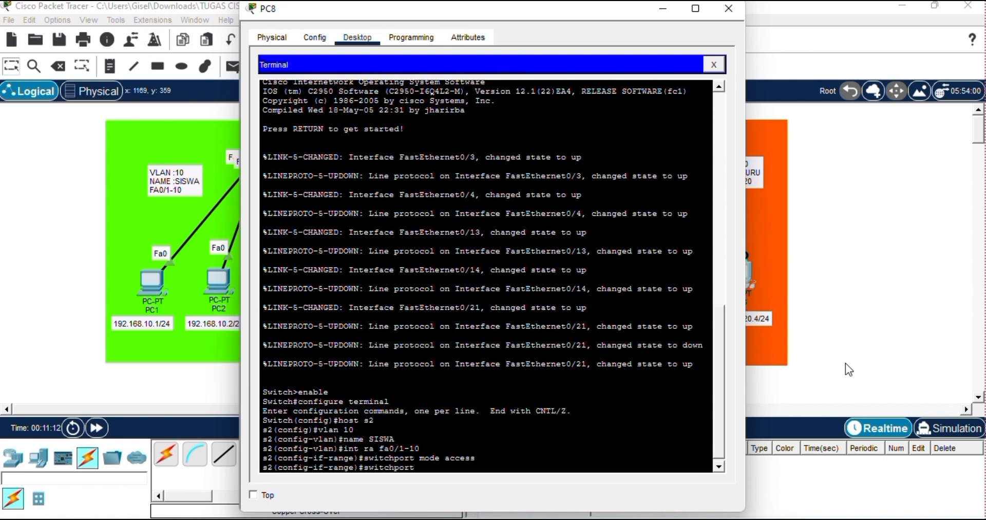
{"action": "type", "text": " access vlan 10"}
{"action": "key", "text": "Return"}
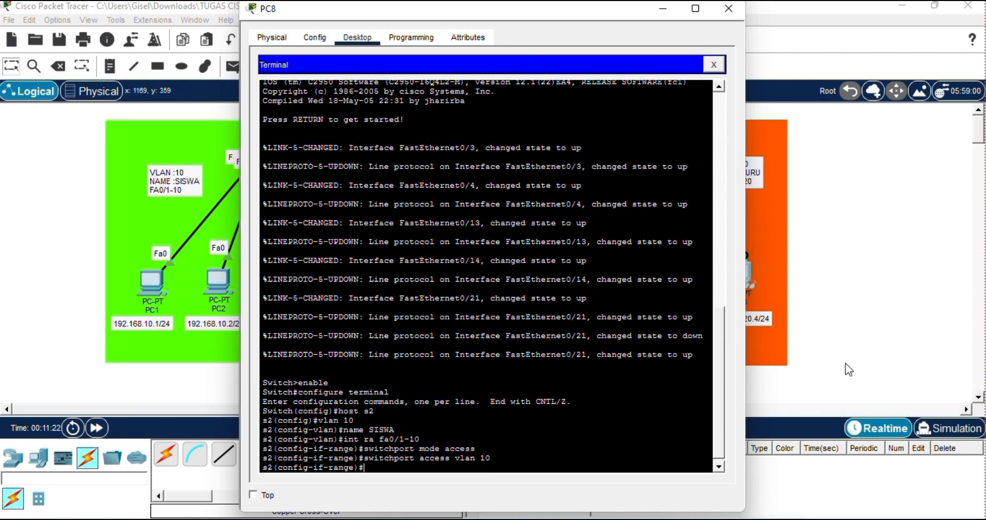
{"action": "type", "text": "exit"}
{"action": "key", "text": "Return"}
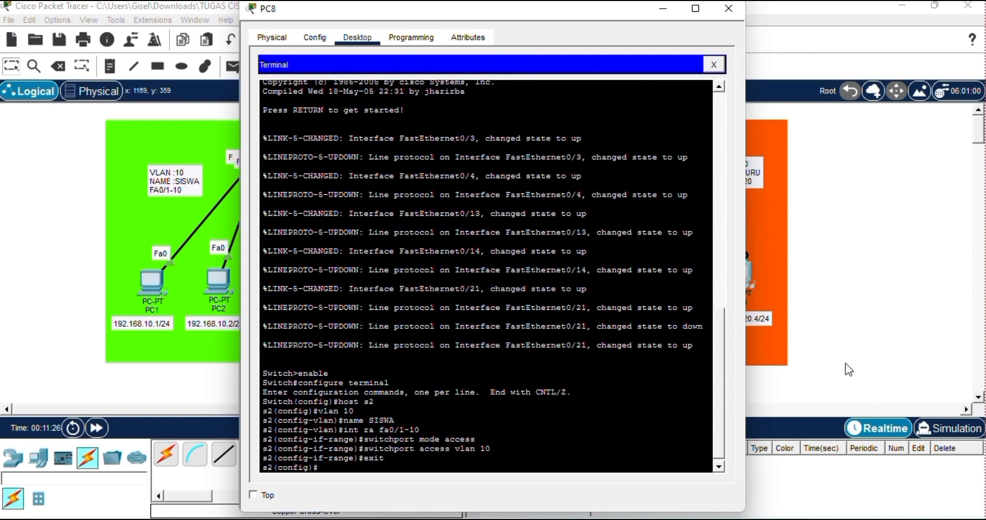
Create VLAN 20 on s2 and name it GURU.
{"action": "type", "text": "vlan 20"}
{"action": "key", "text": "Return"}
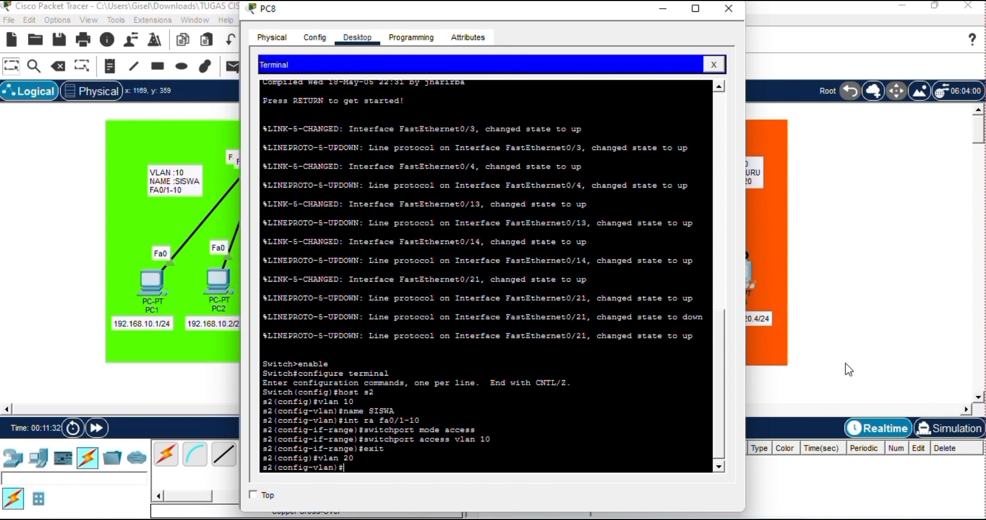
{"action": "type", "text": "name GURU"}
{"action": "key", "text": "Return"}
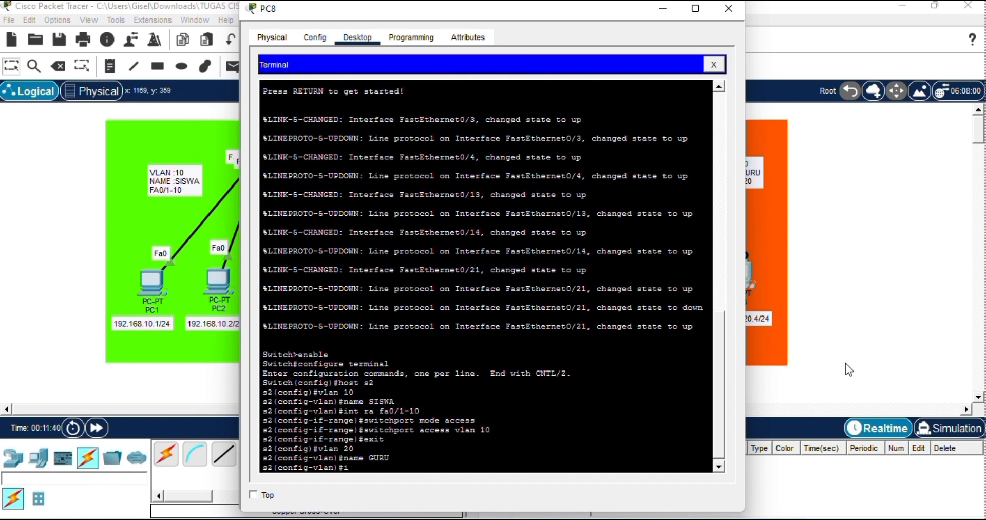
Select the interface range fa0/11-20 on s2 and set those ports to switchport mode access.
{"action": "type", "text": "int ra fa0/11-20"}
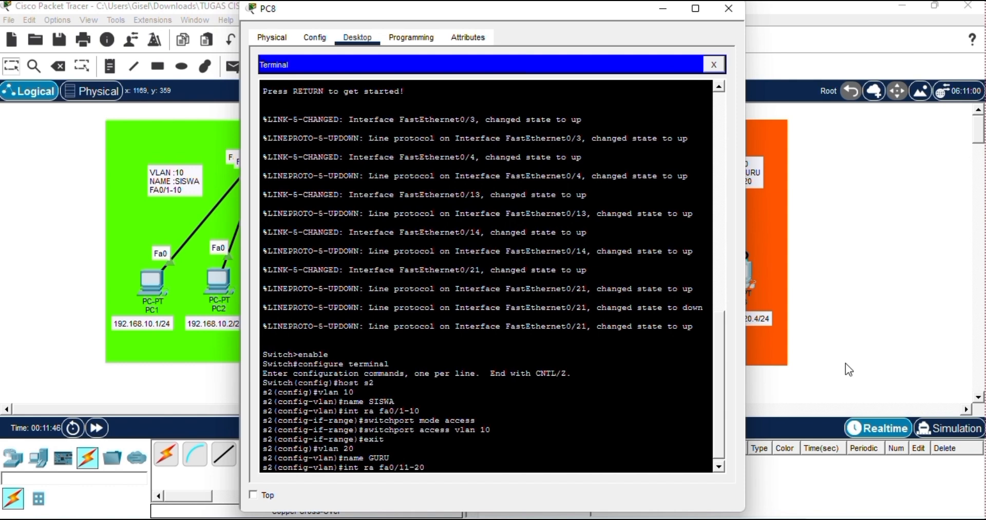
{"action": "key", "text": "Return"}
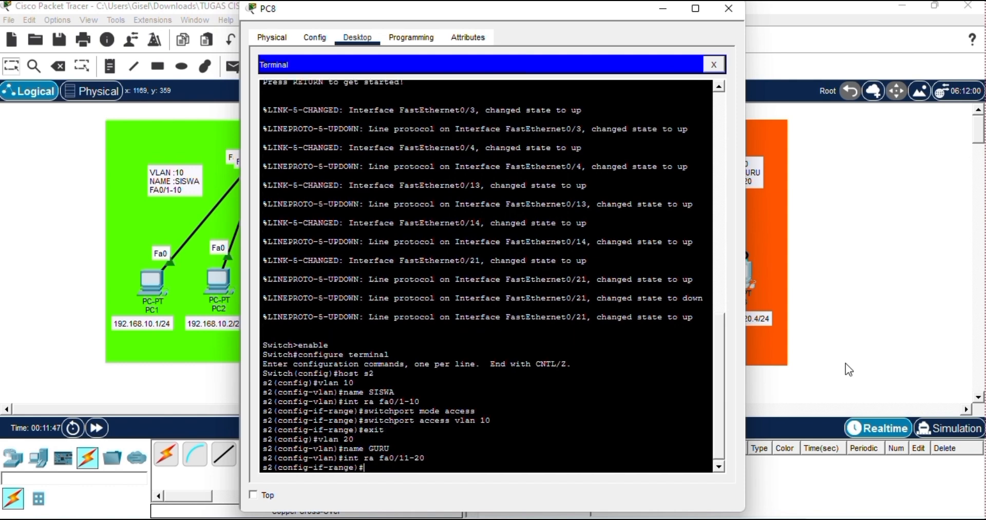
{"action": "type", "text": "swi"}
{"action": "type", "text": "tco"}
{"action": "type", "text": "j"}
{"action": "type", "text": "port"}
{"action": "type", "text": " mode"}
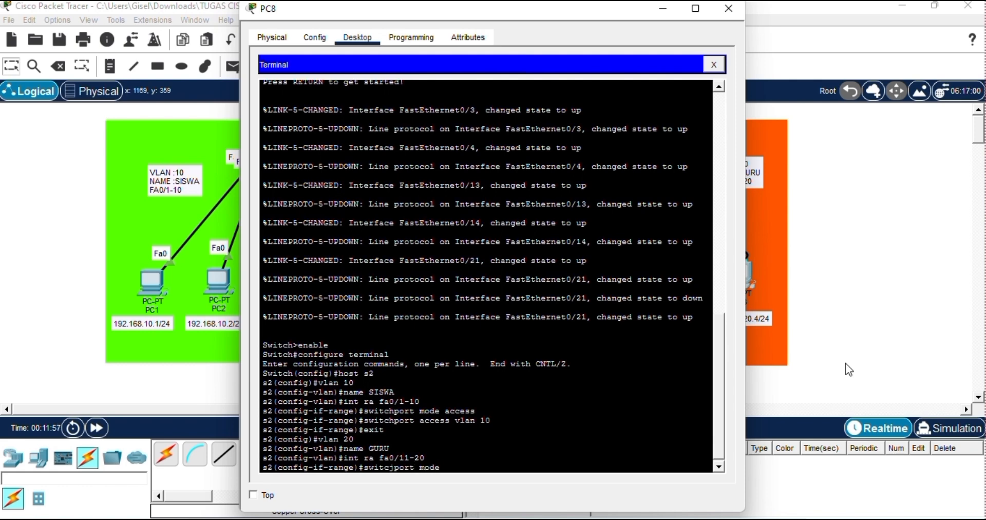
{"action": "type", "text": " access"}
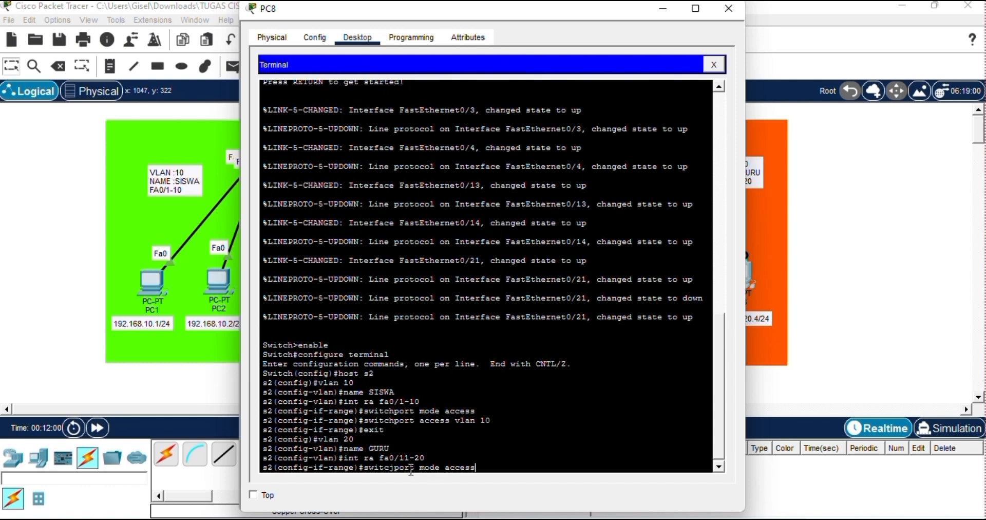
{"action": "key", "text": "BackSpace"}
{"action": "key", "text": "BackSpace"}
{"action": "key", "text": "BackSpace"}
{"action": "key", "text": "BackSpace"}
{"action": "key", "text": "BackSpace"}
{"action": "key", "text": "BackSpace"}
{"action": "key", "text": "BackSpace"}
{"action": "key", "text": "BackSpace"}
{"action": "key", "text": "BackSpace"}
{"action": "key", "text": "BackSpace"}
{"action": "key", "text": "BackSpace"}
{"action": "key", "text": "BackSpace"}
{"action": "key", "text": "BackSpace"}
{"action": "key", "text": "BackSpace"}
{"action": "key", "text": "BackSpace"}
{"action": "key", "text": "BackSpace"}
{"action": "type", "text": "chport mode access"}
{"action": "key", "text": "Return"}
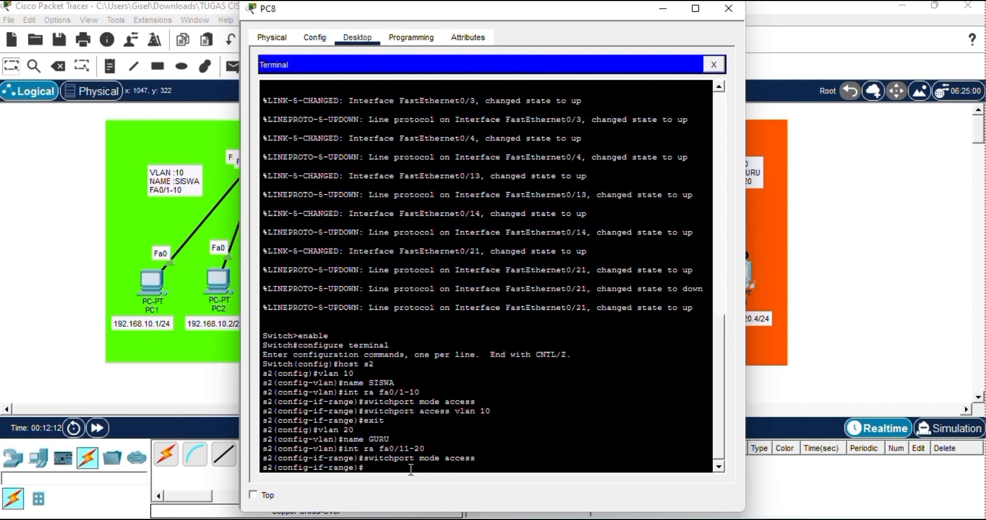
Assign the fa0/11-20 ports to VLAN 20 with switchport access vlan 20 and exit to global configuration mode.
{"action": "type", "text": "switchport access vlan 20"}
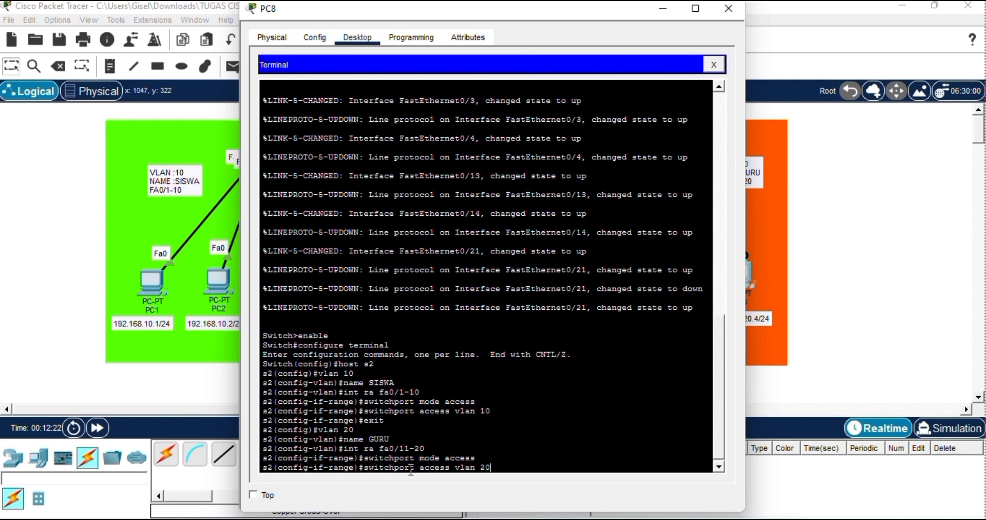
{"action": "key", "text": "Return"}
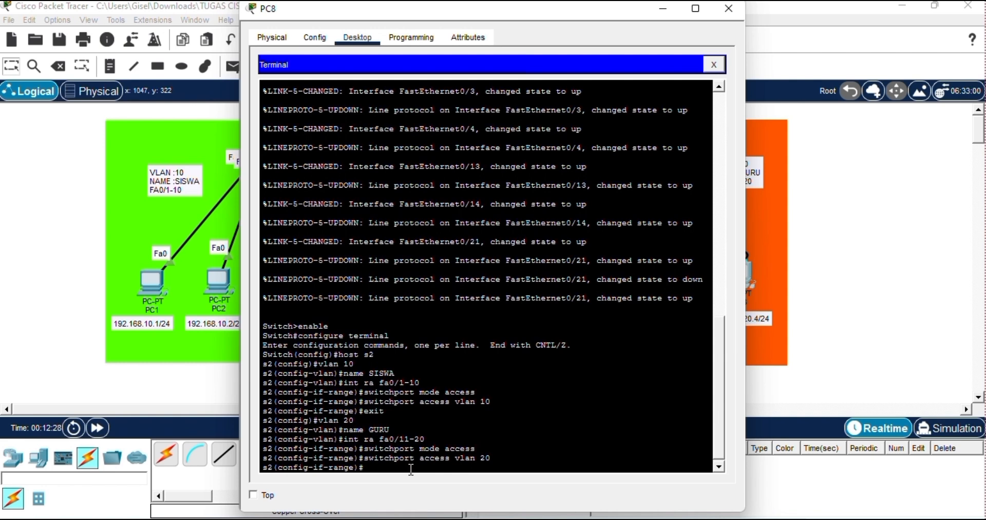
{"action": "type", "text": "exit"}
{"action": "key", "text": "Return"}
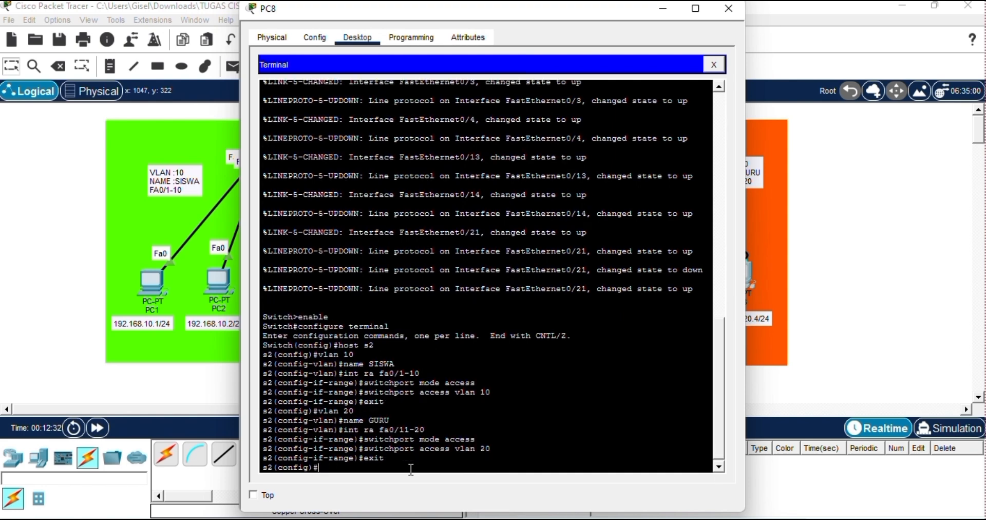
Check the VLAN and port assignments on s2 with the command do show vlan brief.
{"action": "type", "text": "do show vlan br"}
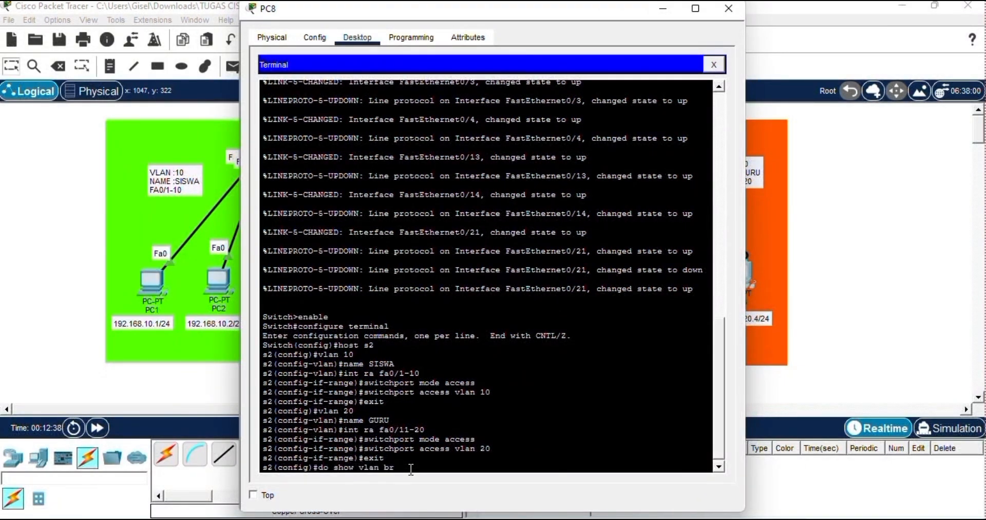
{"action": "type", "text": "ief"}
{"action": "key", "text": "Return"}
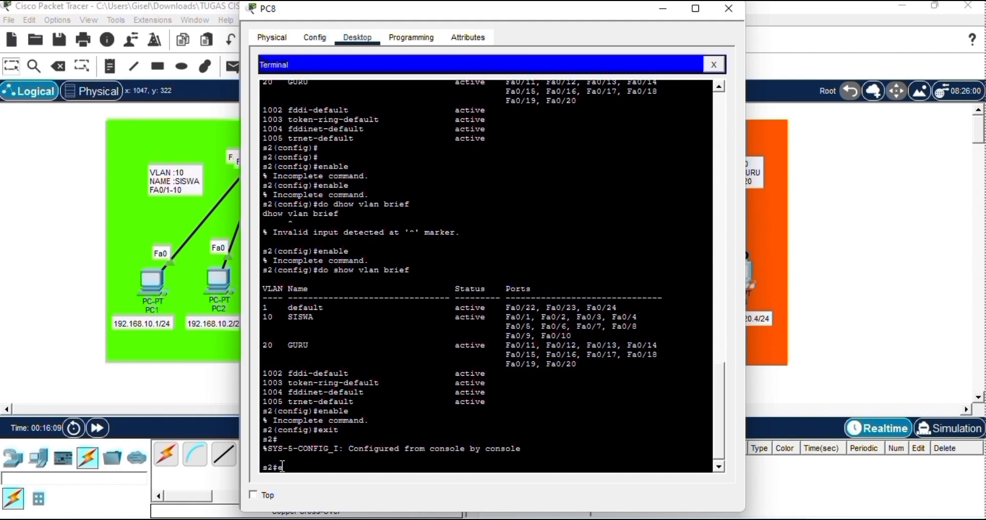
Run enable and configure terminal on s2 to return to global configuration mode.
{"action": "type", "text": "nable"}
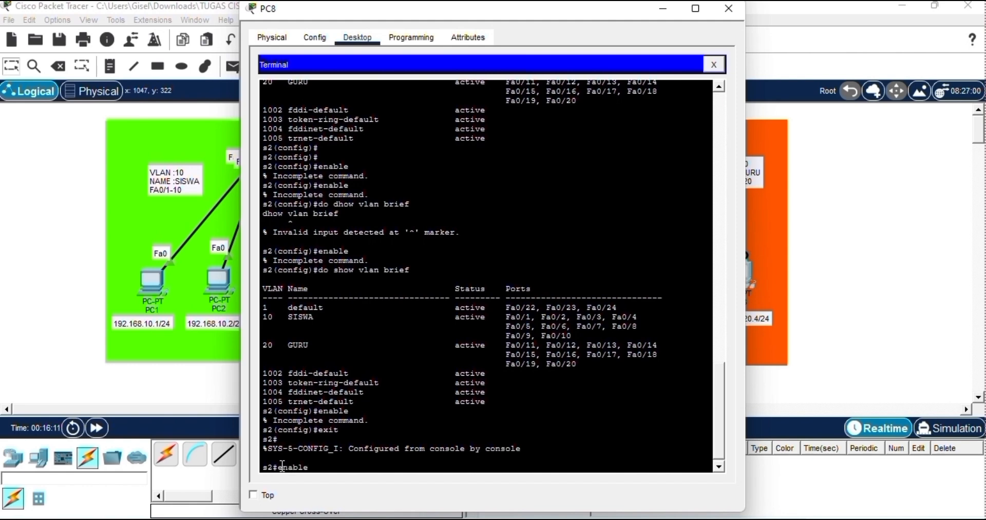
{"action": "key", "text": "Return"}
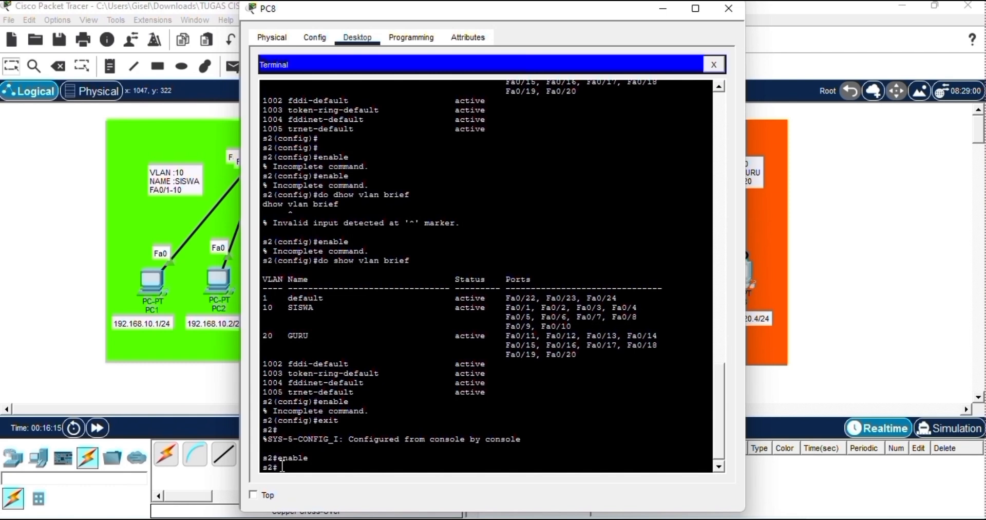
{"action": "type", "text": "configure terminal"}
{"action": "key", "text": "Return"}
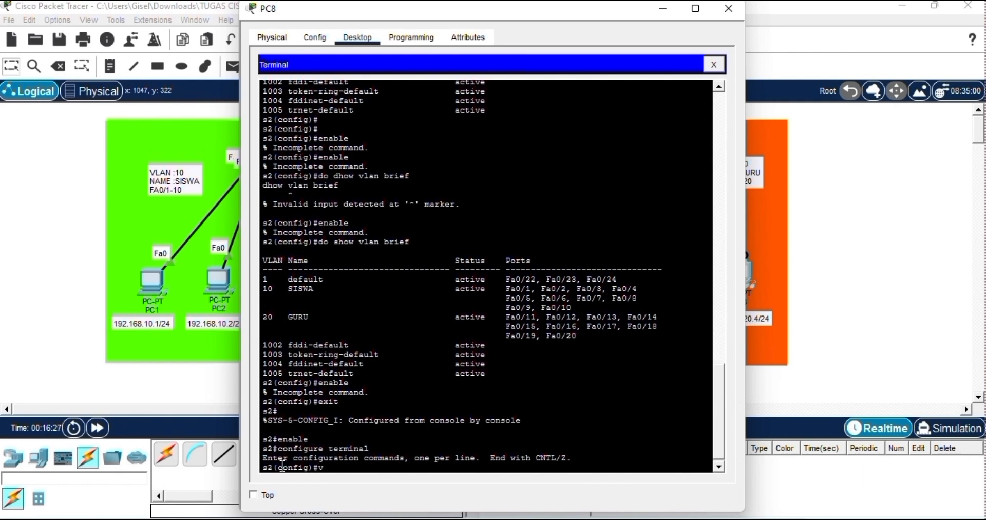
Enter and exit the configuration of vlan 10, and do the same for vlan 20 on s2.
{"action": "type", "text": "vlan 10"}
{"action": "key", "text": "Return"}
{"action": "type", "text": "e"}
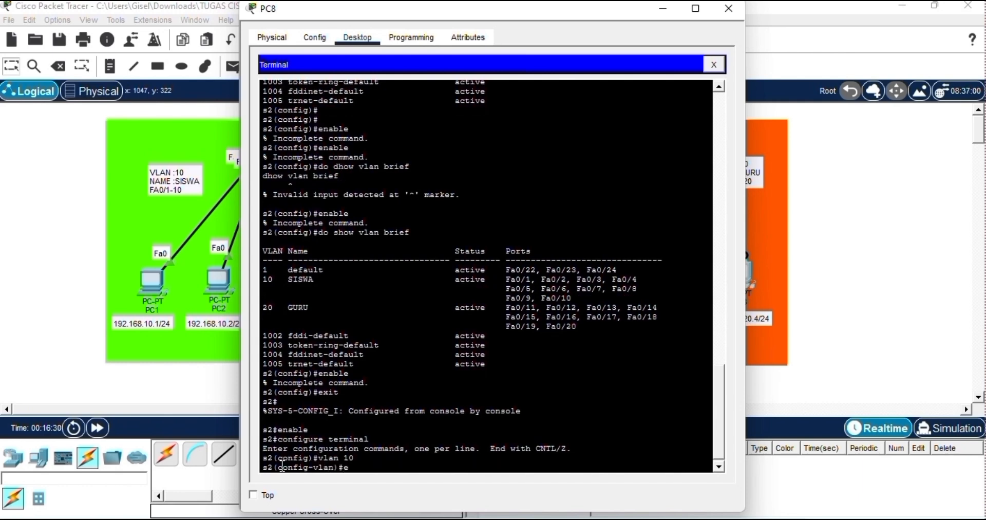
{"action": "type", "text": "xit"}
{"action": "key", "text": "Return"}
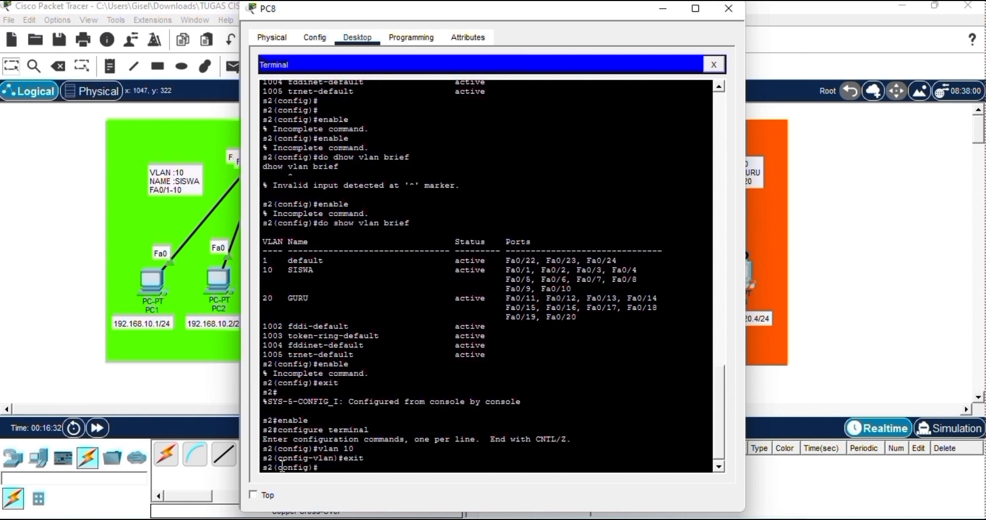
{"action": "type", "text": "vlan 20"}
{"action": "key", "text": "Return"}
{"action": "type", "text": "exit"}
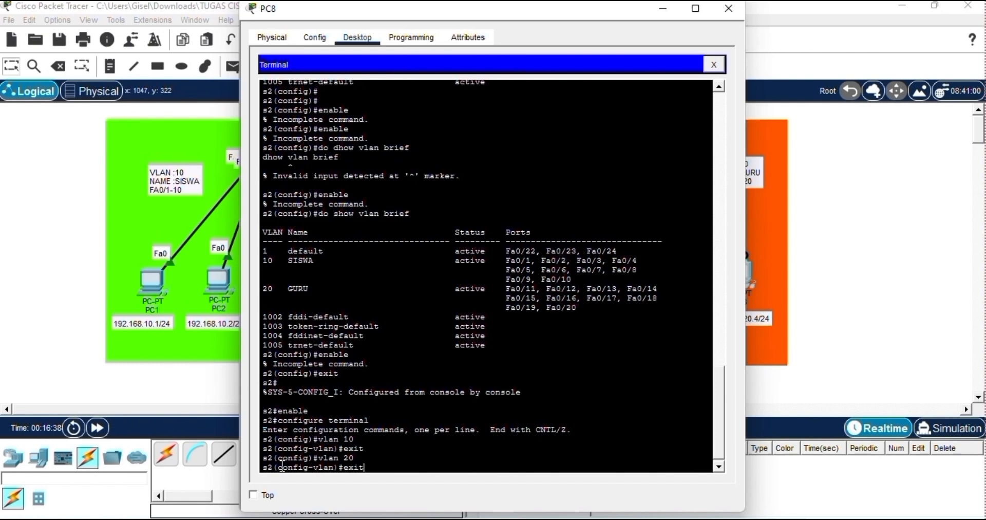
{"action": "key", "text": "Return"}
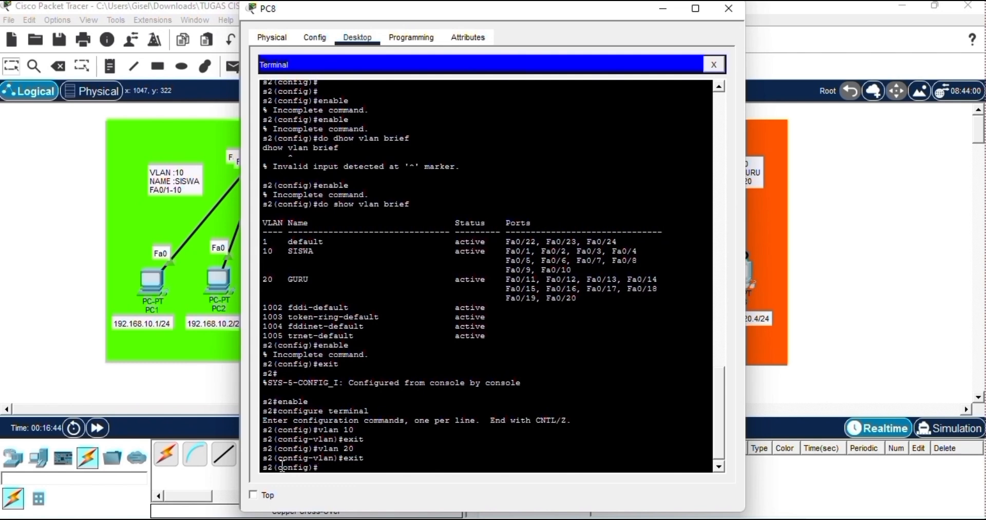
Open interface fa0/21 on s2 and set it to switchport mode trunk.
{"action": "type", "text": "interface fa0/21"}
{"action": "key", "text": "Return"}
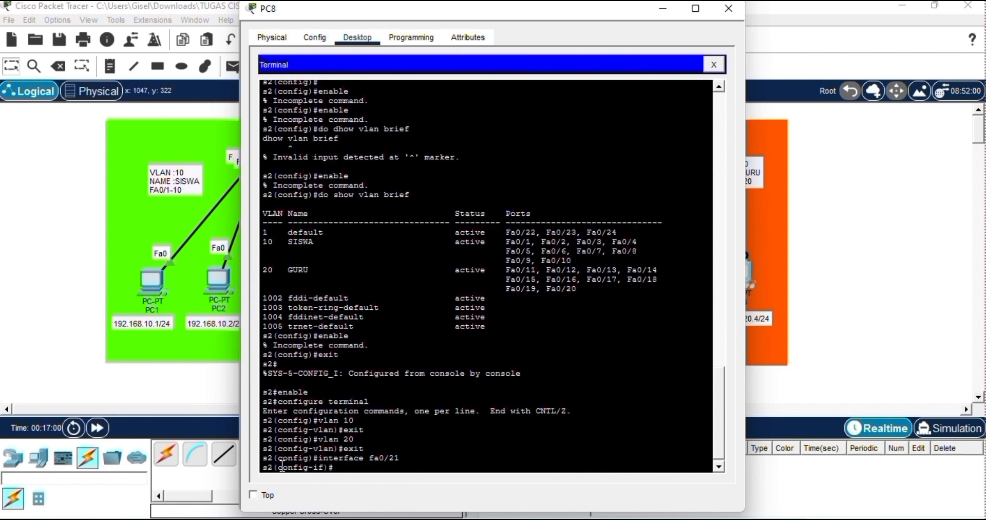
{"action": "type", "text": "switchport mode trunk"}
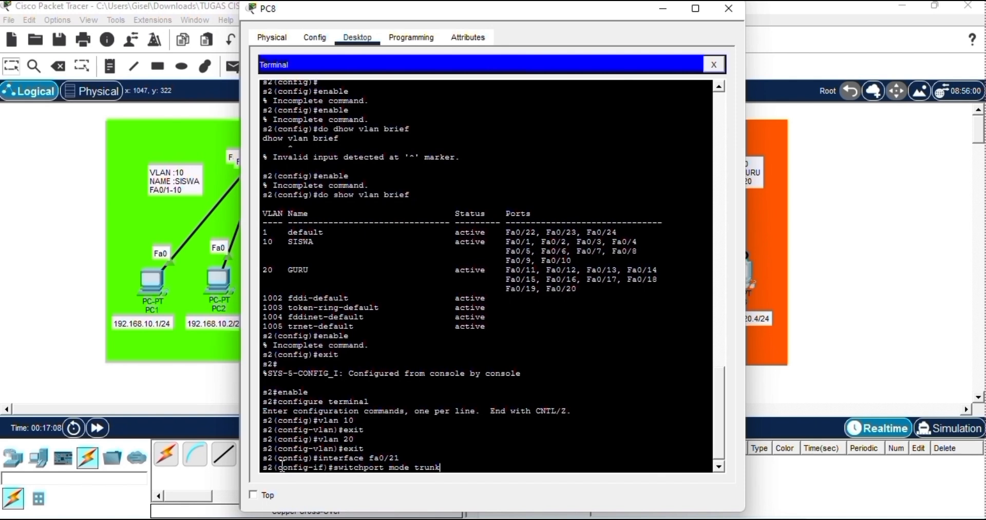
{"action": "key", "text": "Return"}
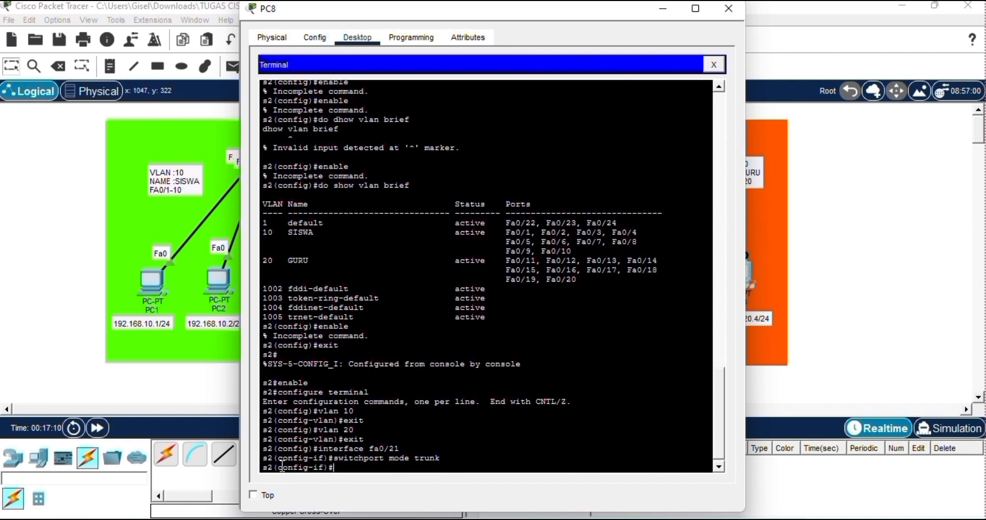
Allow all VLANs on the fa0/21 trunk with switchport trunk allowed vlan all and end the configuration.
{"action": "type", "text": "switchport trunk allo"}
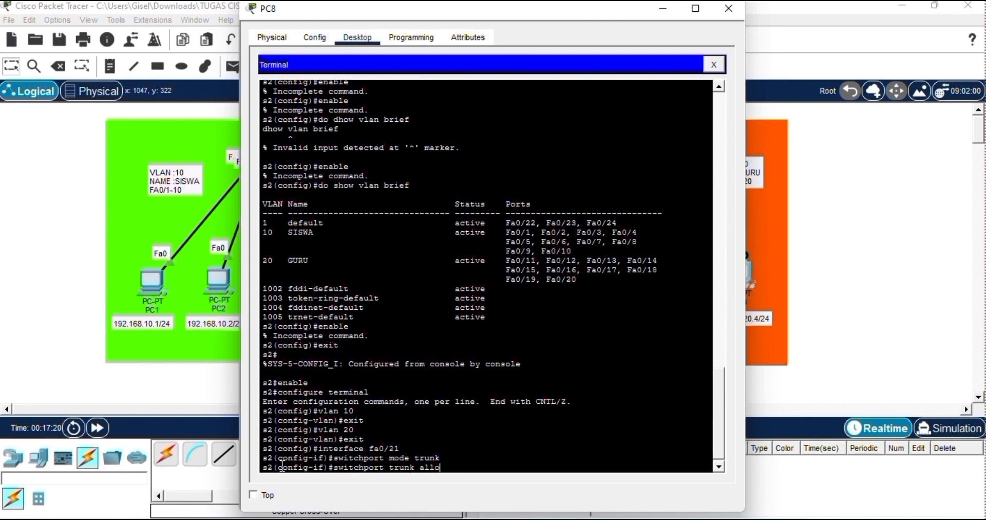
{"action": "type", "text": "wed vlan all"}
{"action": "key", "text": "Return"}
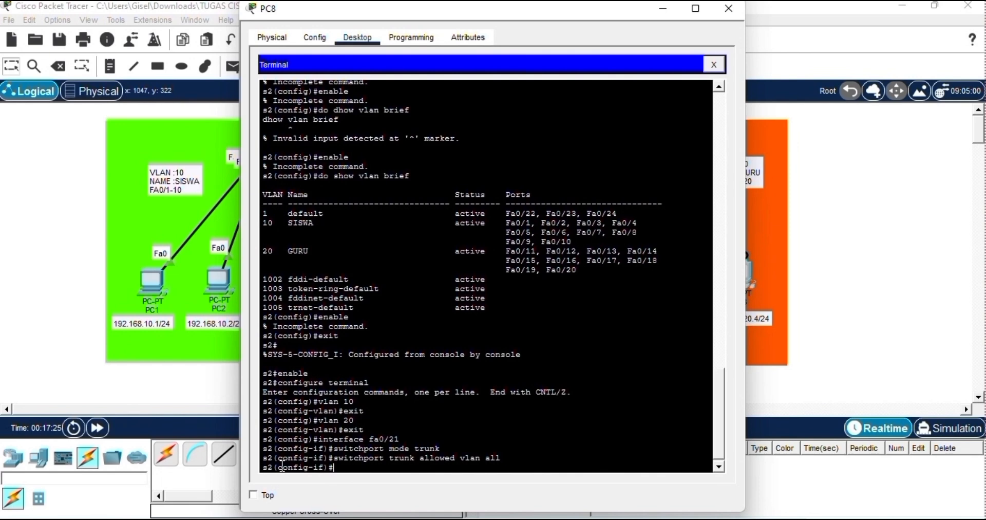
{"action": "type", "text": "end"}
{"action": "key", "text": "Return"}
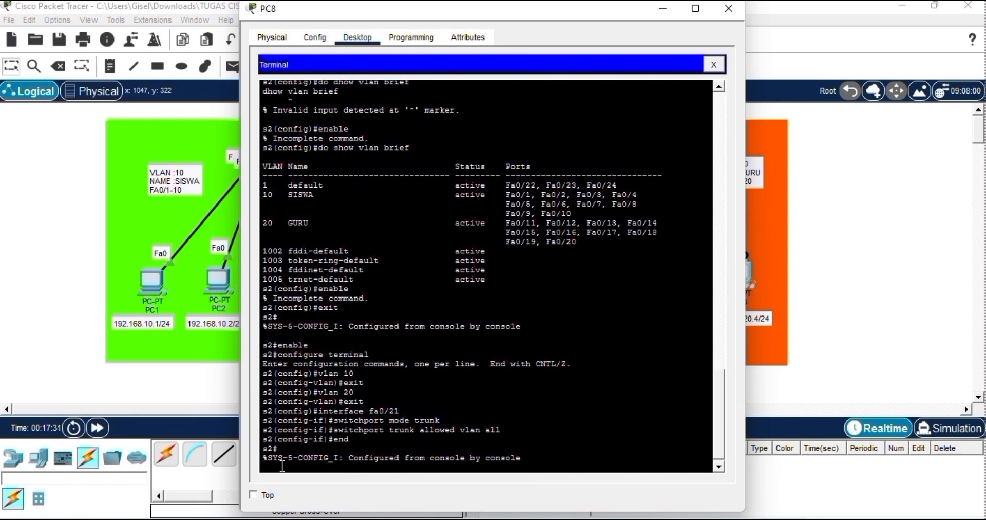
{"action": "key", "text": "Return"}
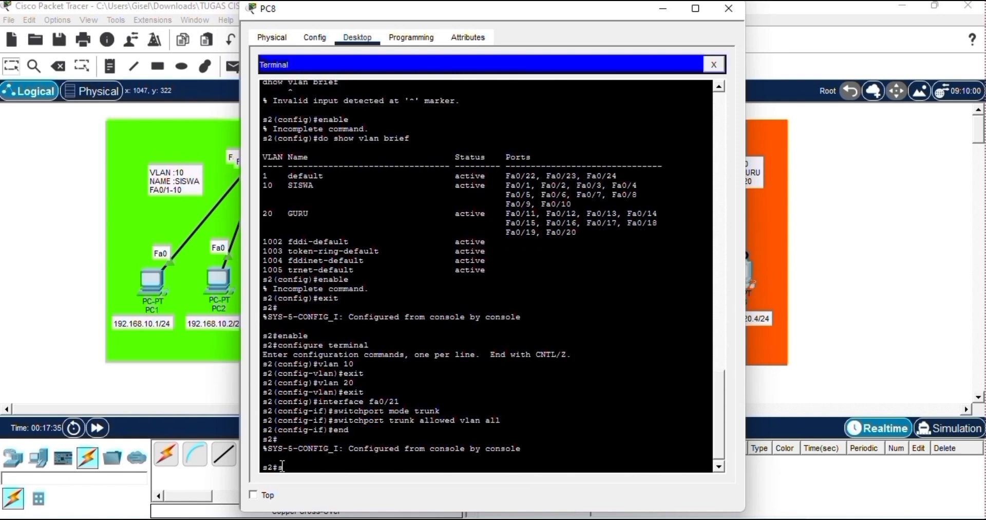
Check the trunk port on s2 with show interface trunk and close the PC8 window.
{"action": "type", "text": "show"}
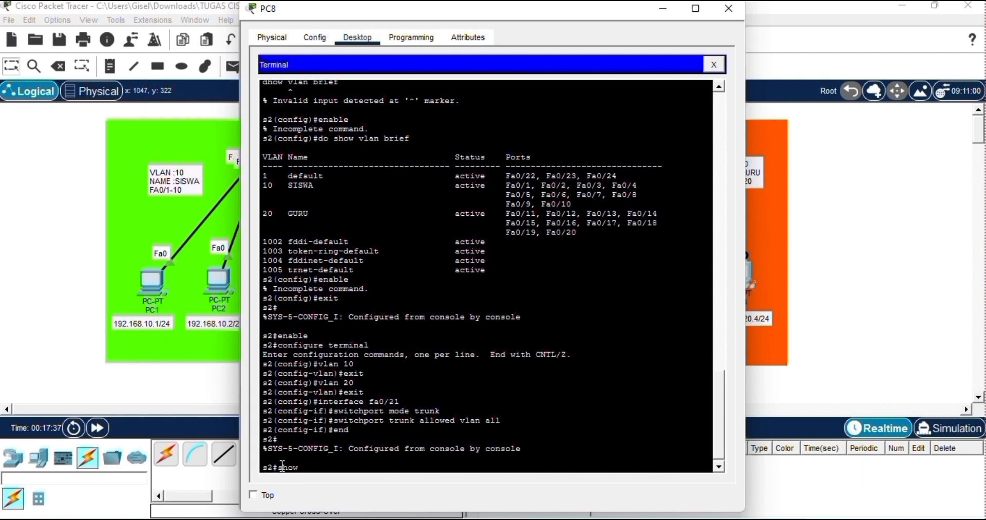
{"action": "type", "text": " inter"}
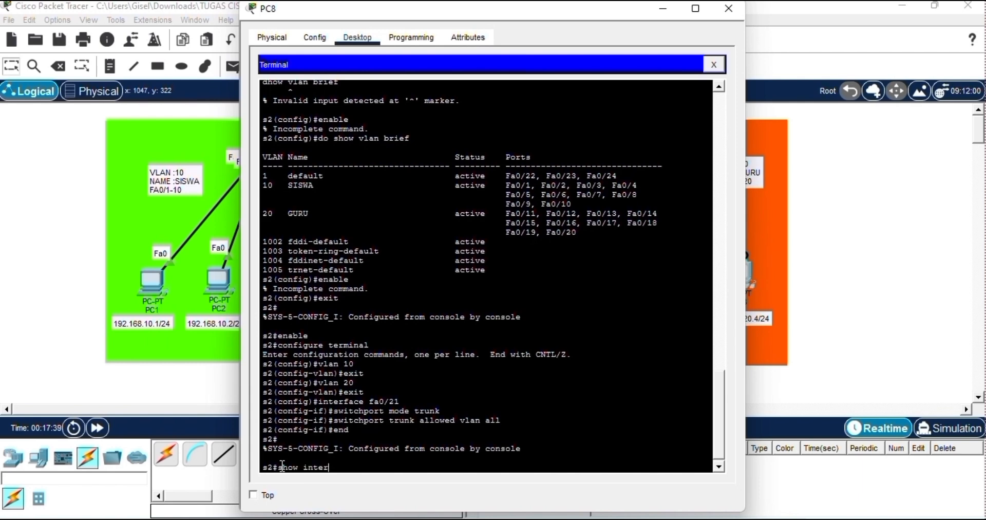
{"action": "type", "text": "face trunk"}
{"action": "key", "text": "Return"}
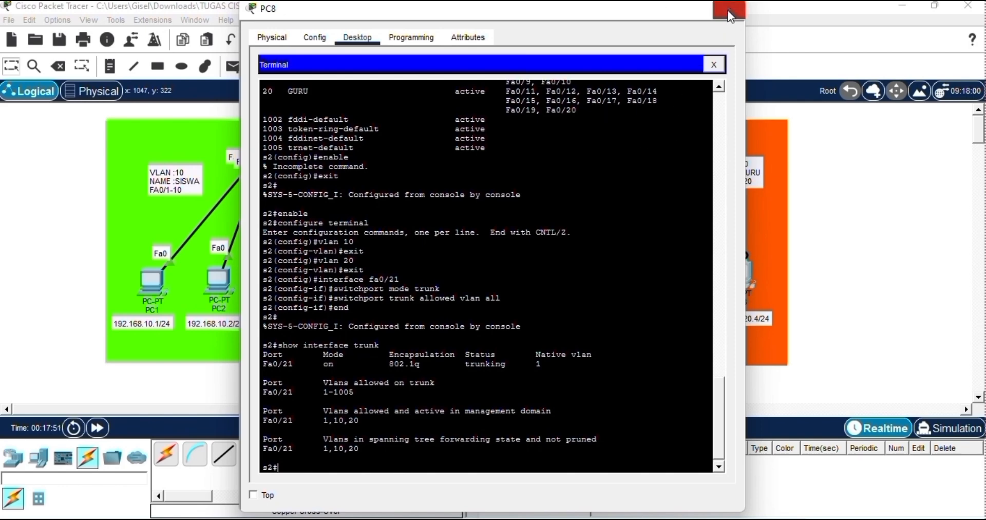
{"action": "left_click", "coordinate": [728, 10]}
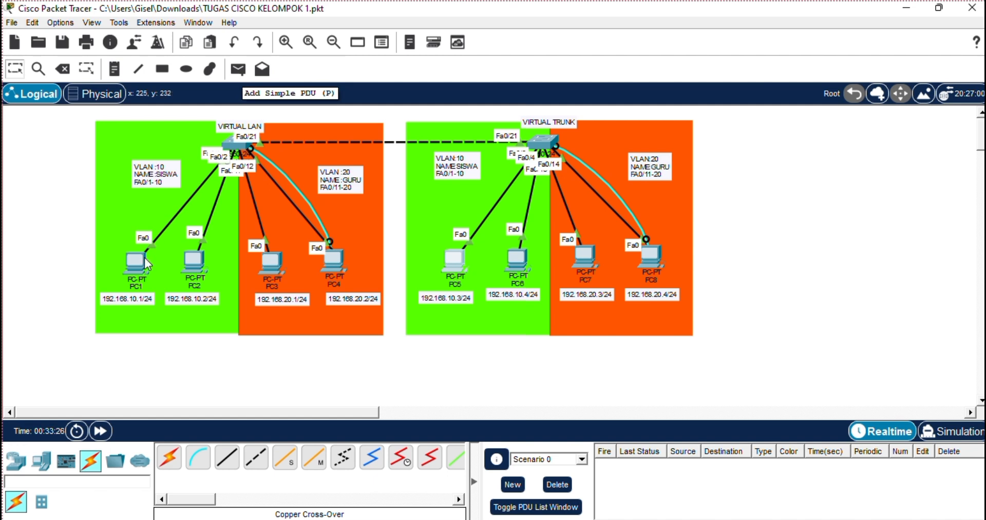
Test same-VLAN connectivity on the first switch by sending simple PDUs from PC1 to PC2 and from PC3 to PC4.
{"action": "left_click", "coordinate": [238, 70]}
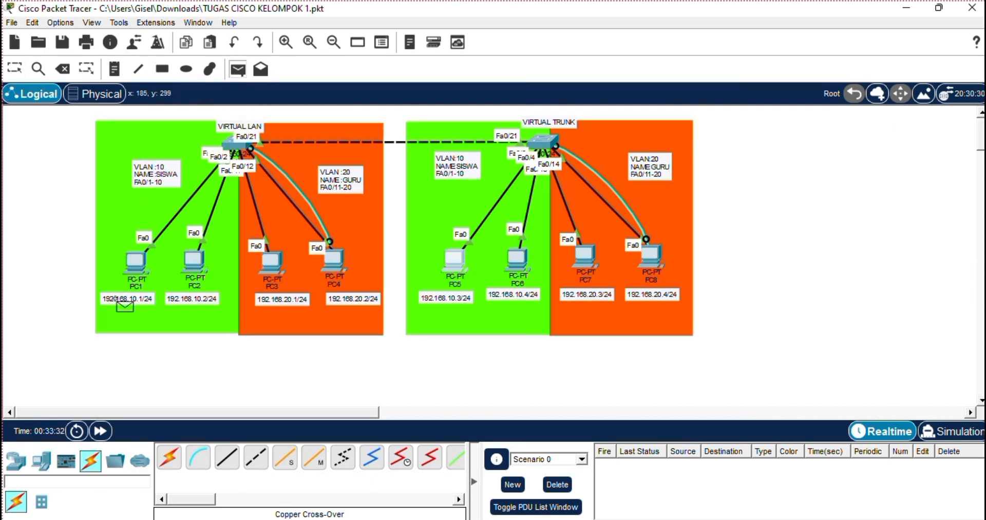
{"action": "left_click", "coordinate": [136, 263]}
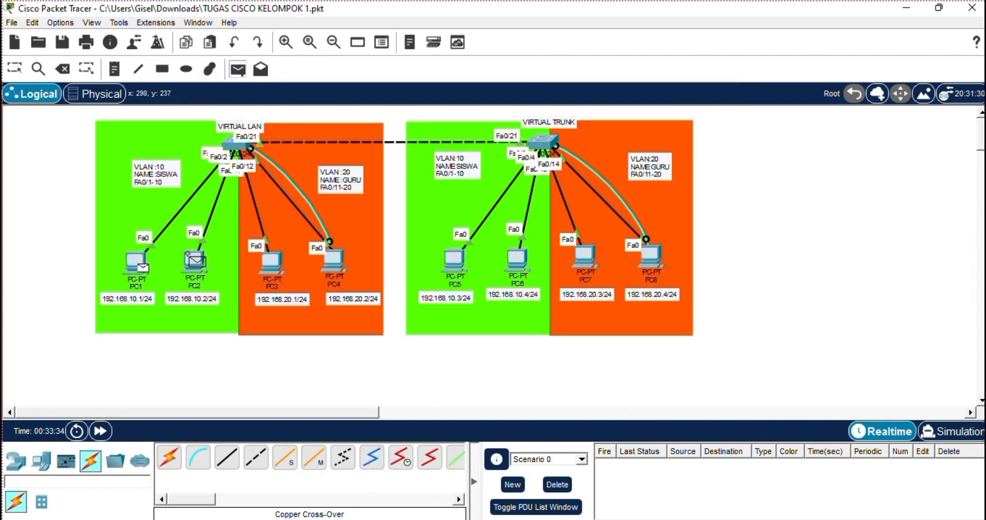
{"action": "left_click", "coordinate": [194, 260]}
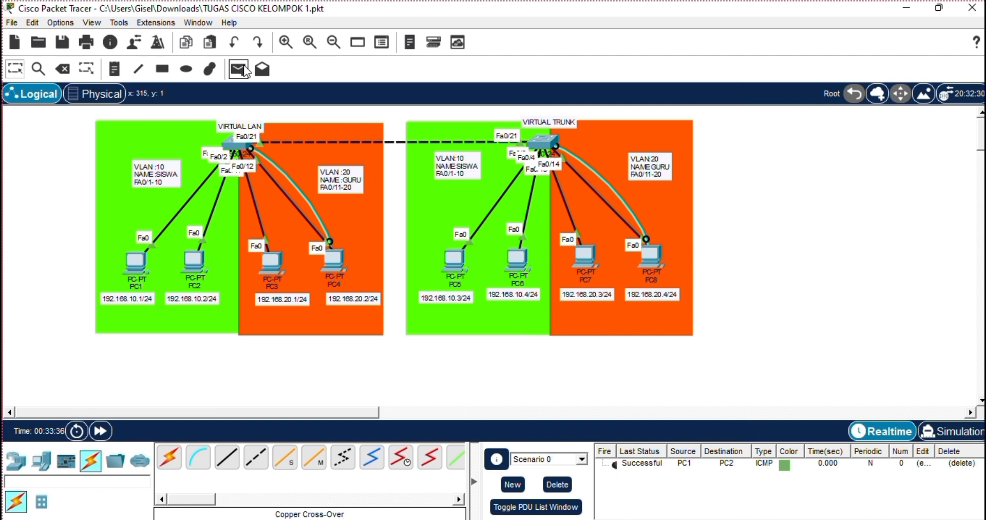
{"action": "left_click", "coordinate": [238, 70]}
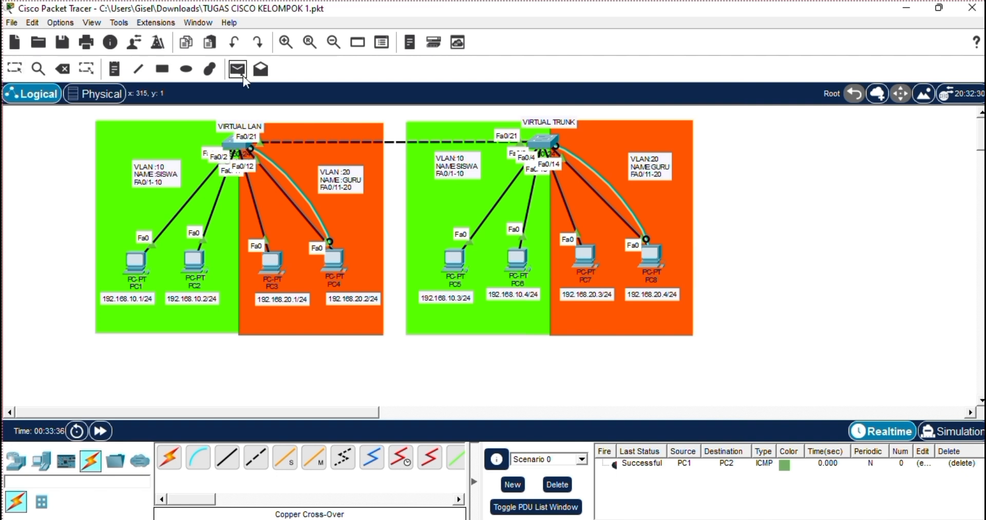
{"action": "left_click", "coordinate": [266, 270]}
{"action": "left_click", "coordinate": [335, 269]}
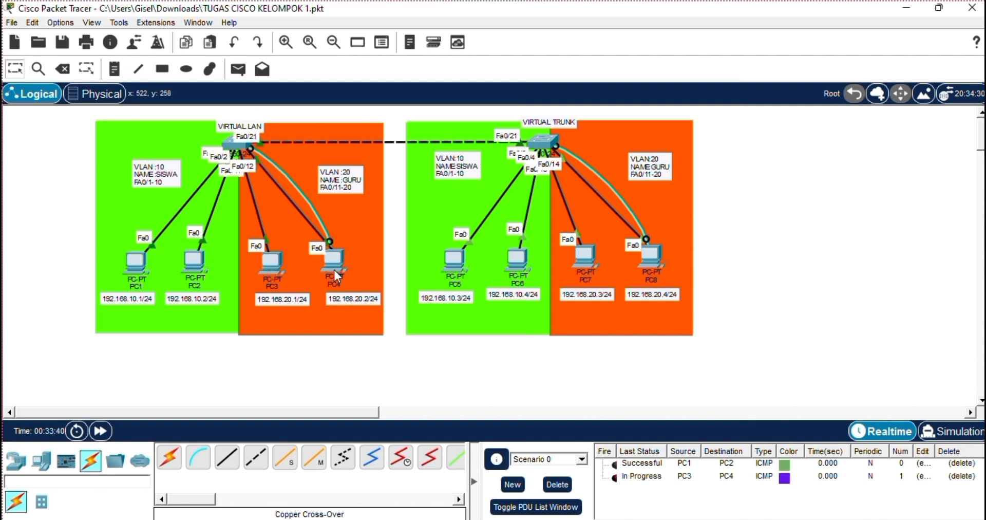
Test same-VLAN connectivity on the second switch by sending simple PDUs from PC5 to PC6 and from PC7 to PC8.
{"action": "left_click", "coordinate": [238, 70]}
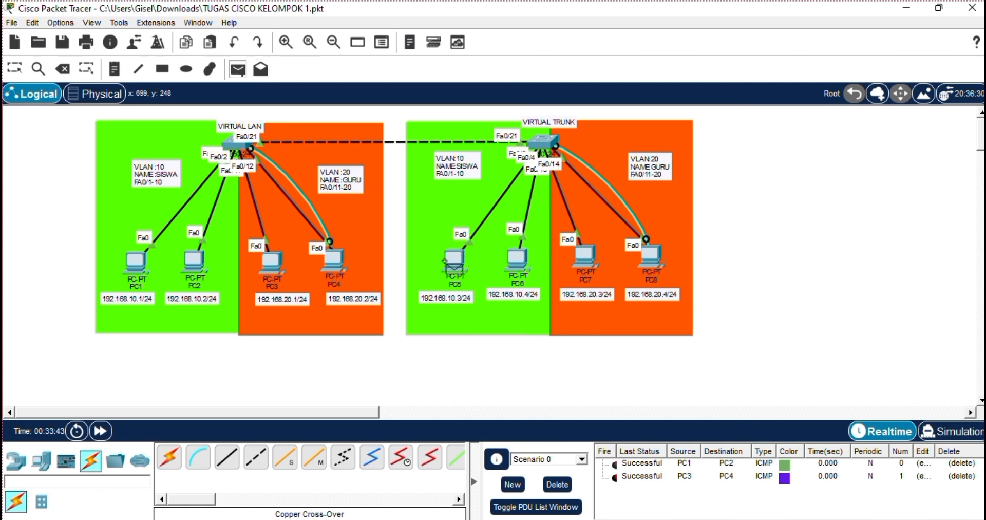
{"action": "left_click", "coordinate": [447, 261]}
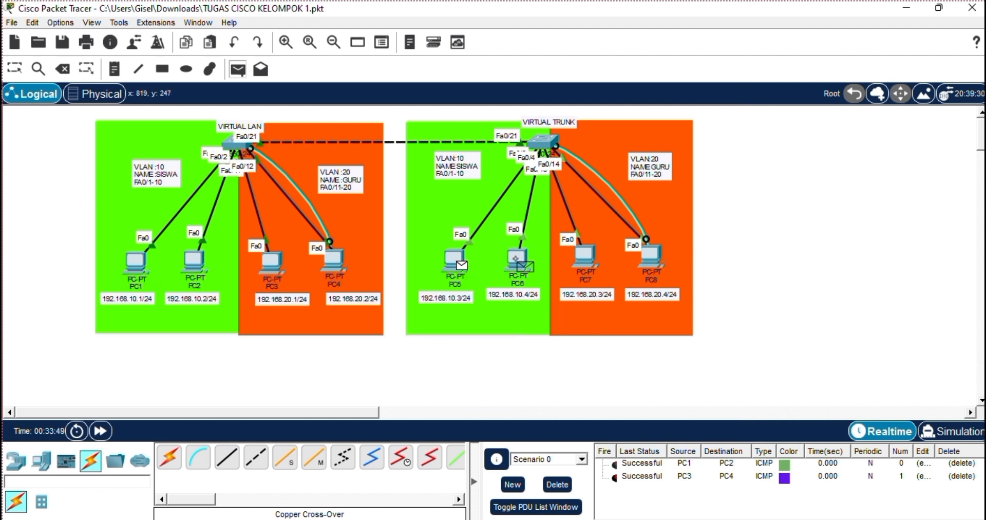
{"action": "left_click", "coordinate": [516, 257]}
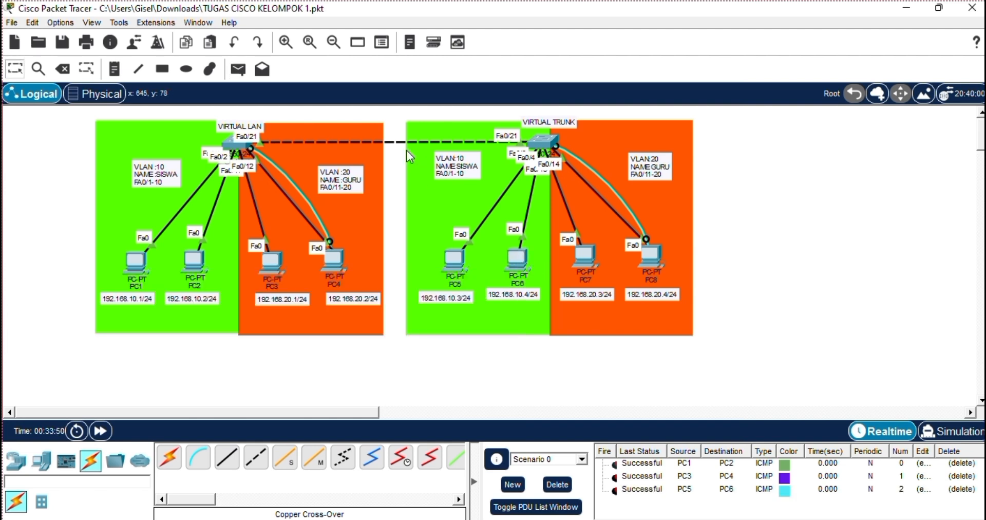
{"action": "left_click", "coordinate": [238, 70]}
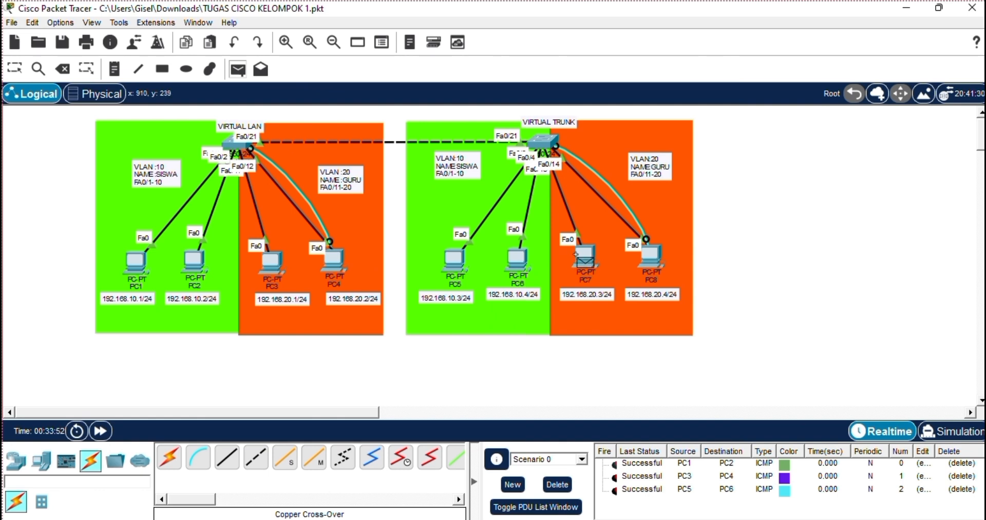
{"action": "left_click", "coordinate": [575, 254]}
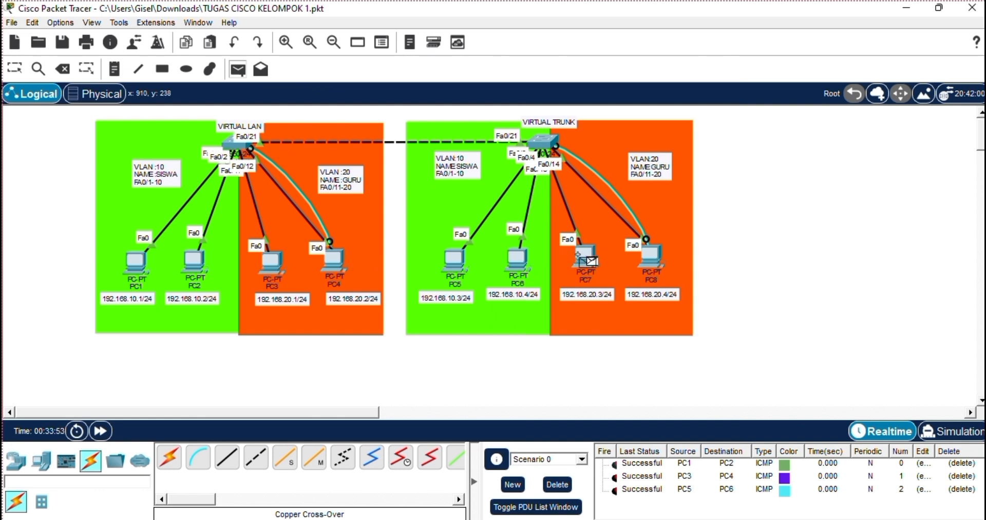
{"action": "left_click", "coordinate": [642, 254]}
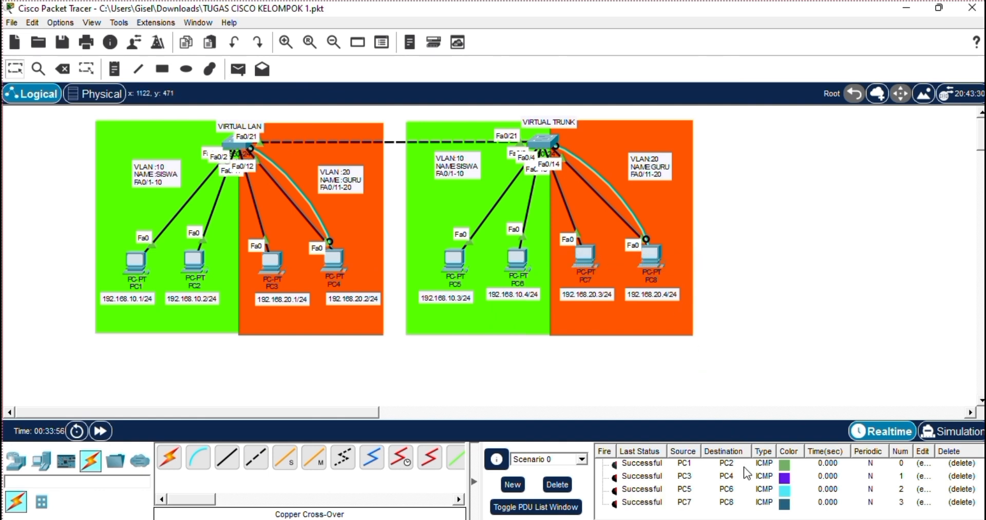
Play the four same-VLAN PDUs in simulation mode and return to realtime mode.
{"action": "left_click", "coordinate": [957, 434]}
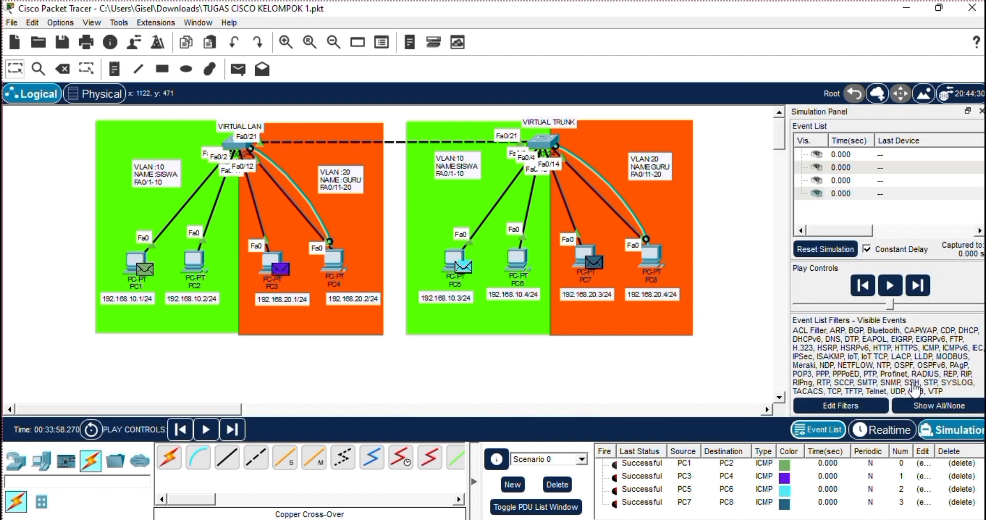
{"action": "left_click", "coordinate": [889, 285]}
{"action": "left_click", "coordinate": [890, 285]}
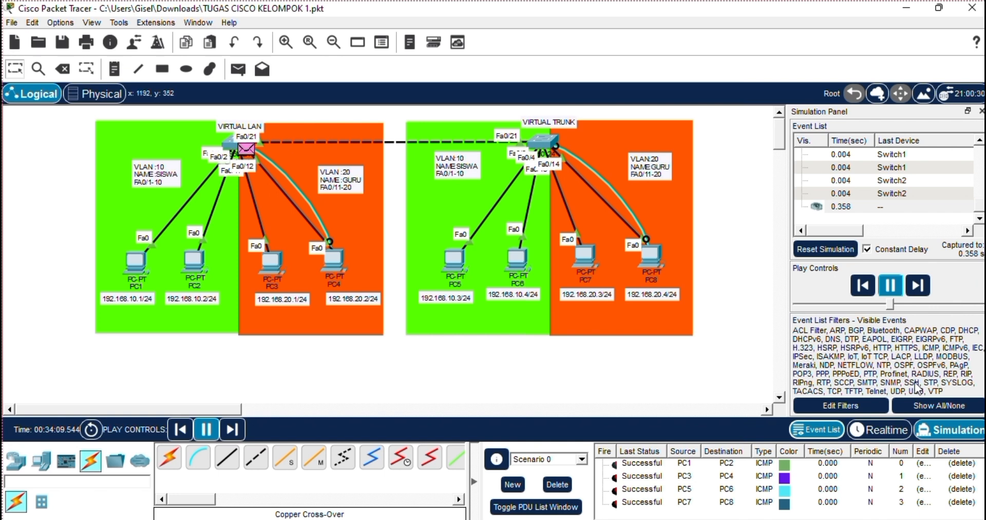
{"action": "left_click", "coordinate": [884, 431]}
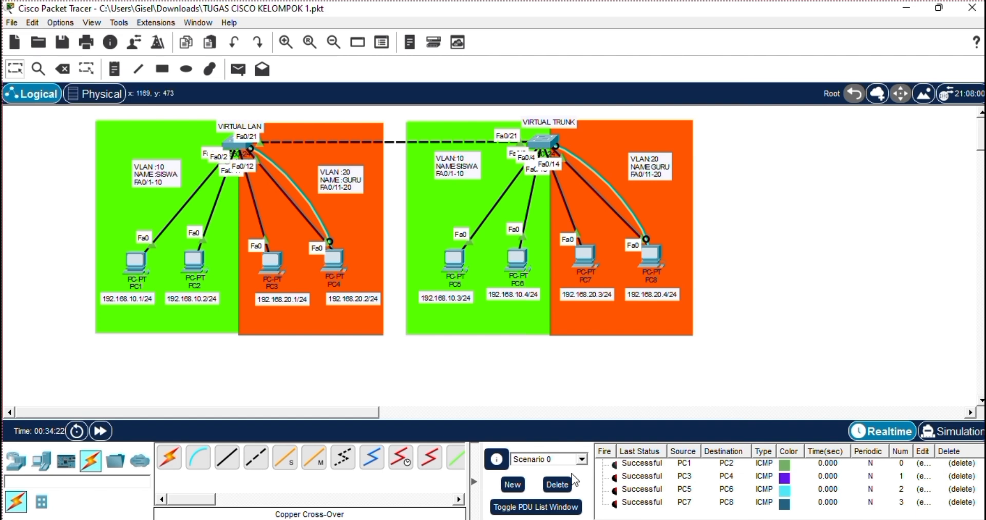
Clear the PDUs in Scenario 0 and send simple PDUs across VLANs from PC1 to PC7 and from PC2 to PC8.
{"action": "left_click", "coordinate": [556, 483]}
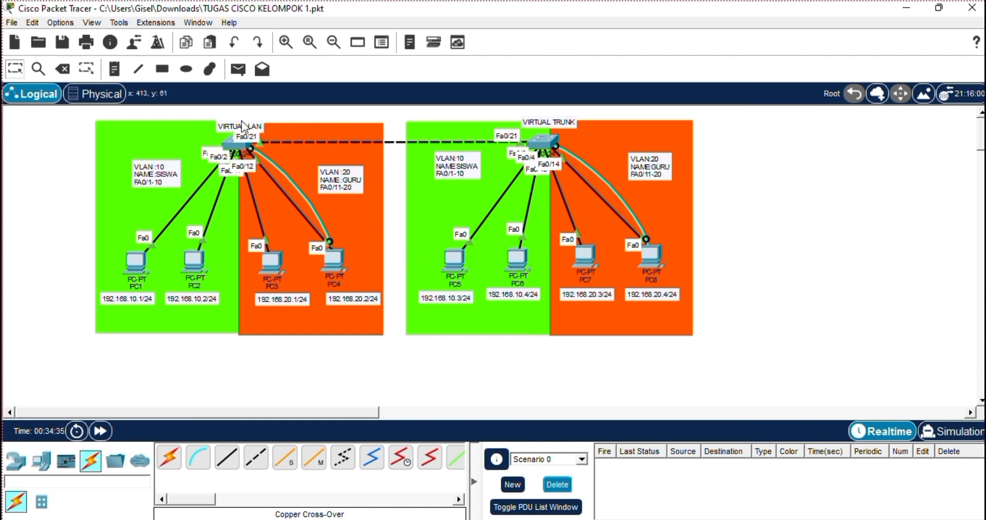
{"action": "left_click", "coordinate": [247, 73]}
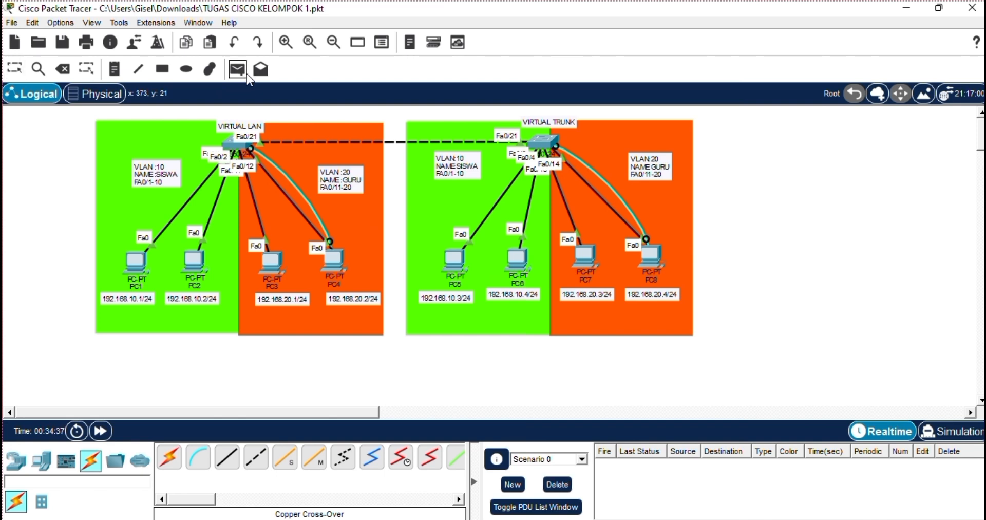
{"action": "left_click", "coordinate": [125, 251]}
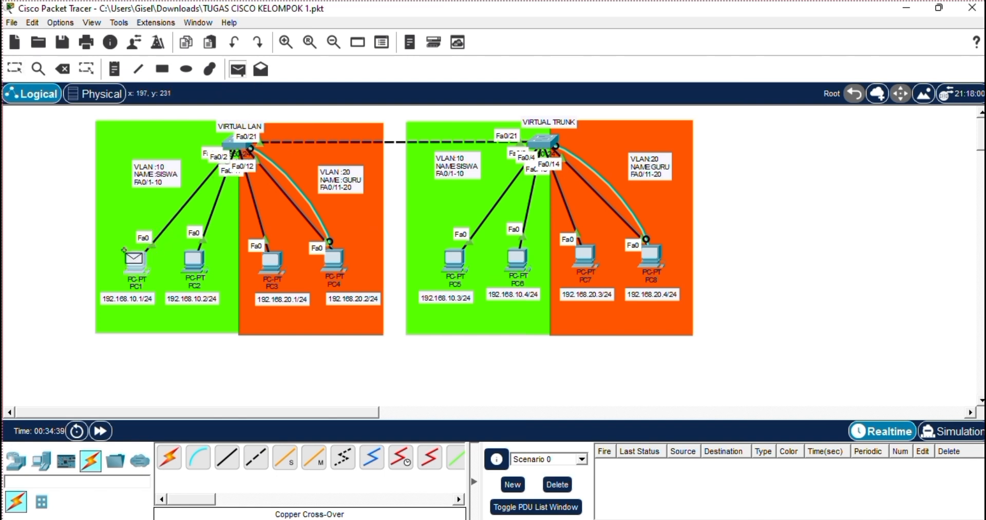
{"action": "left_click", "coordinate": [574, 252]}
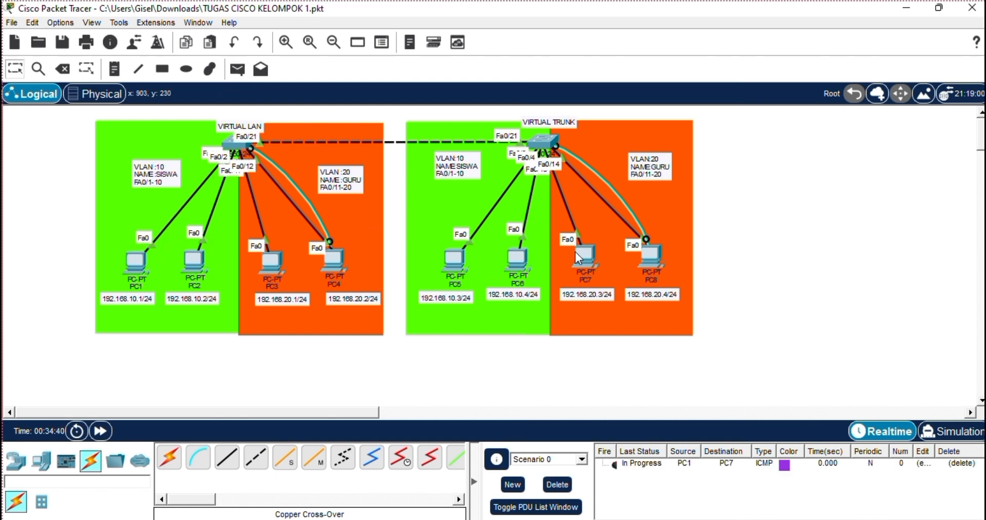
{"action": "left_click", "coordinate": [238, 72]}
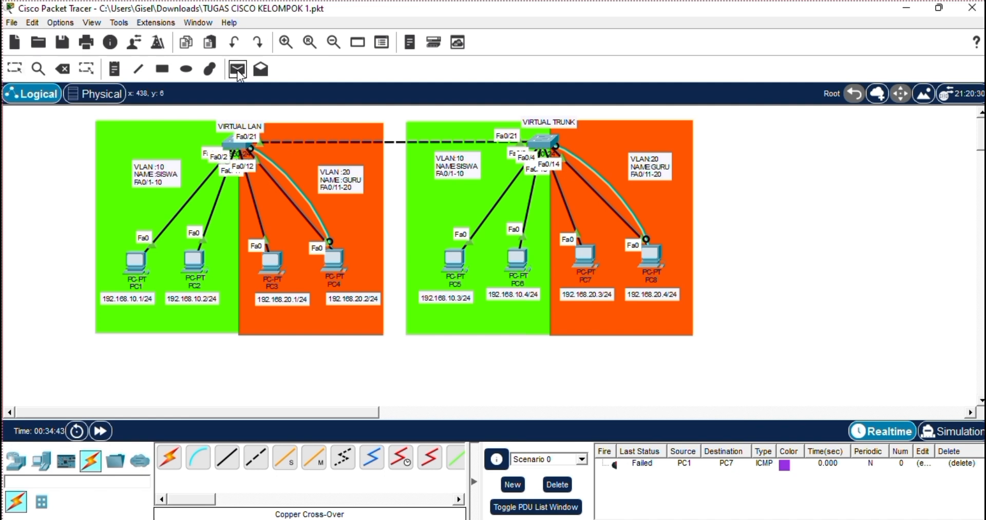
{"action": "left_click", "coordinate": [189, 251]}
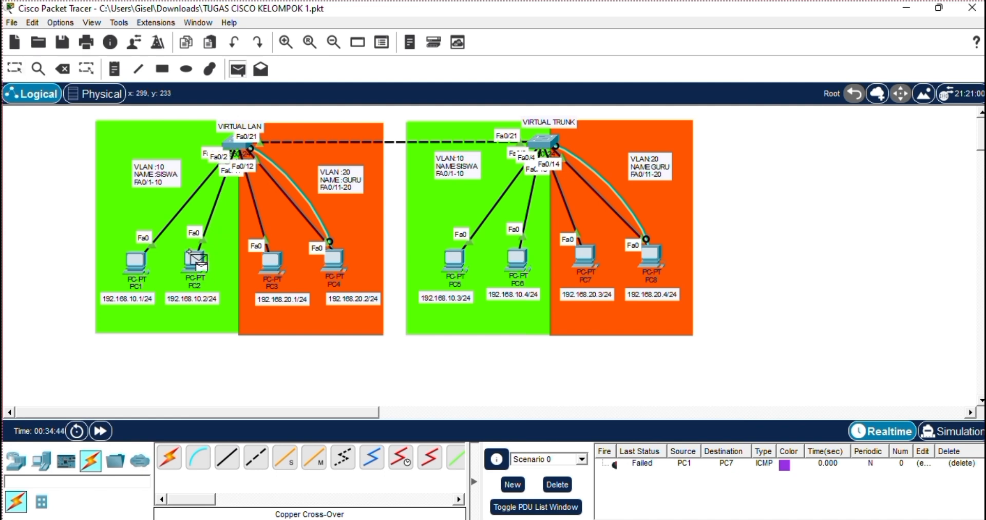
{"action": "left_click", "coordinate": [646, 251]}
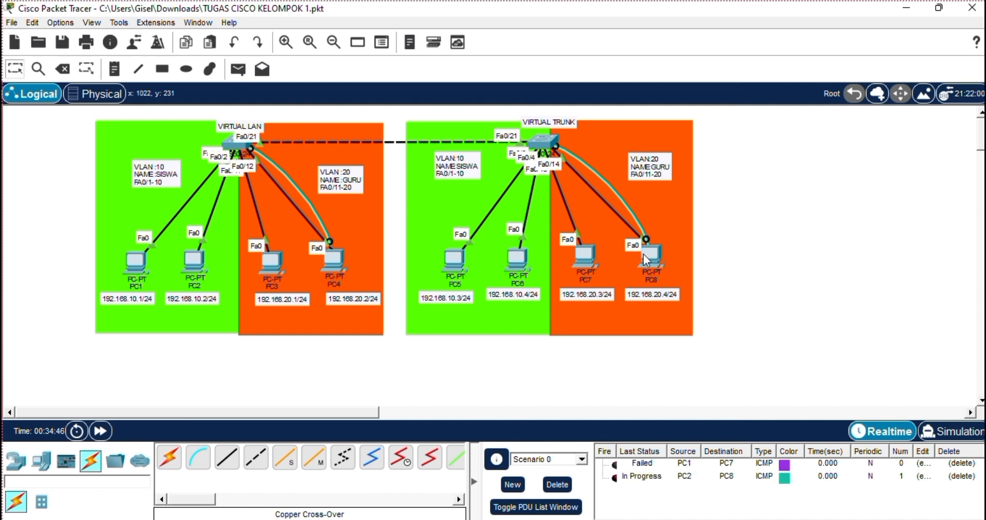
Send simple PDUs across VLANs from PC3 to PC5 and from PC4 to PC6.
{"action": "left_click", "coordinate": [239, 69]}
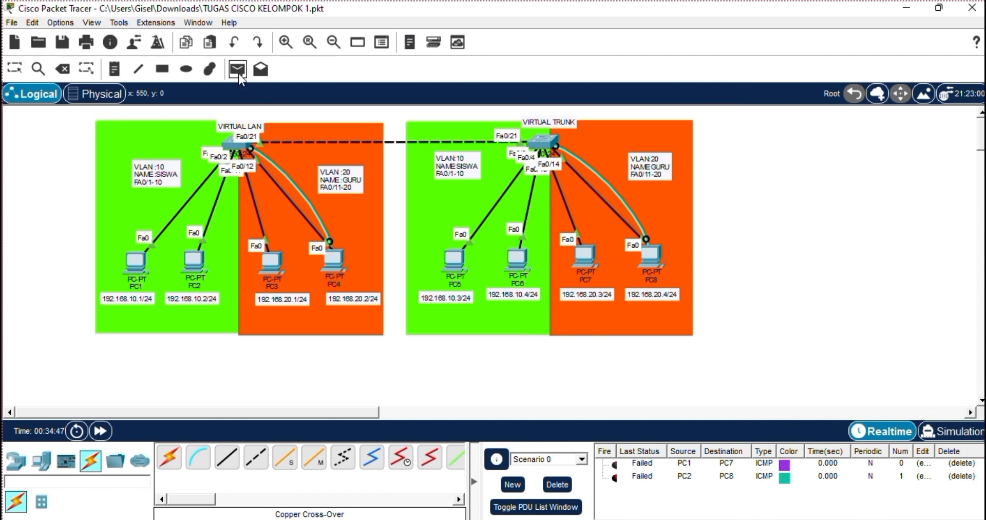
{"action": "left_click", "coordinate": [259, 256]}
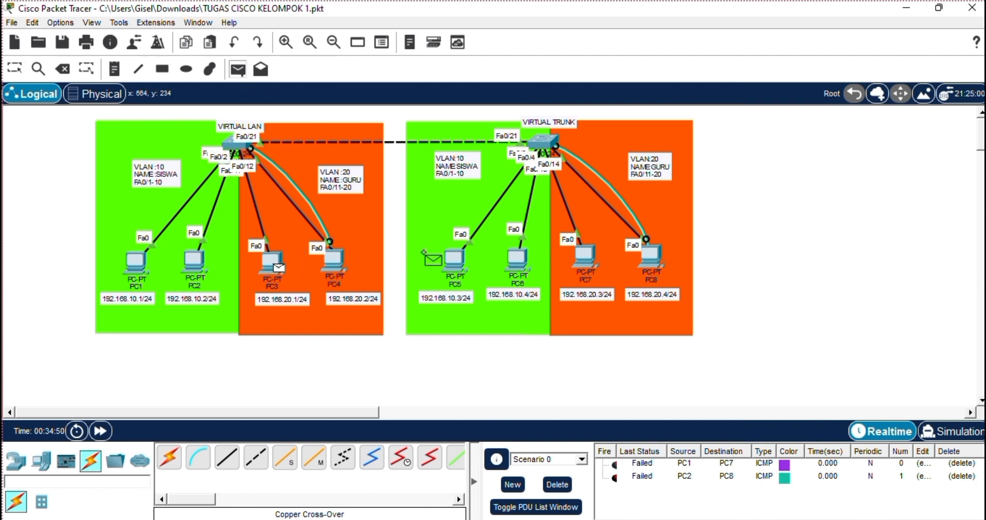
{"action": "left_click", "coordinate": [450, 259]}
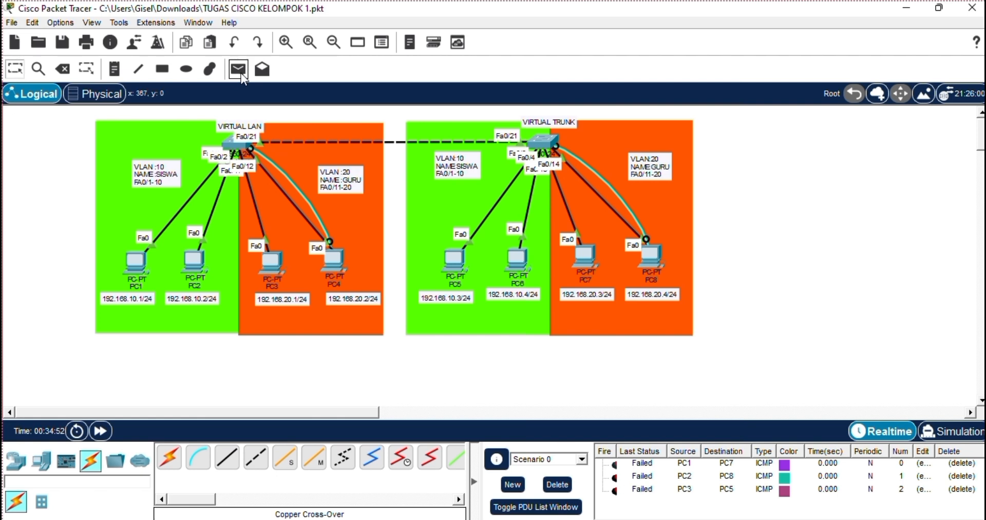
{"action": "left_click", "coordinate": [239, 71]}
{"action": "left_click", "coordinate": [323, 255]}
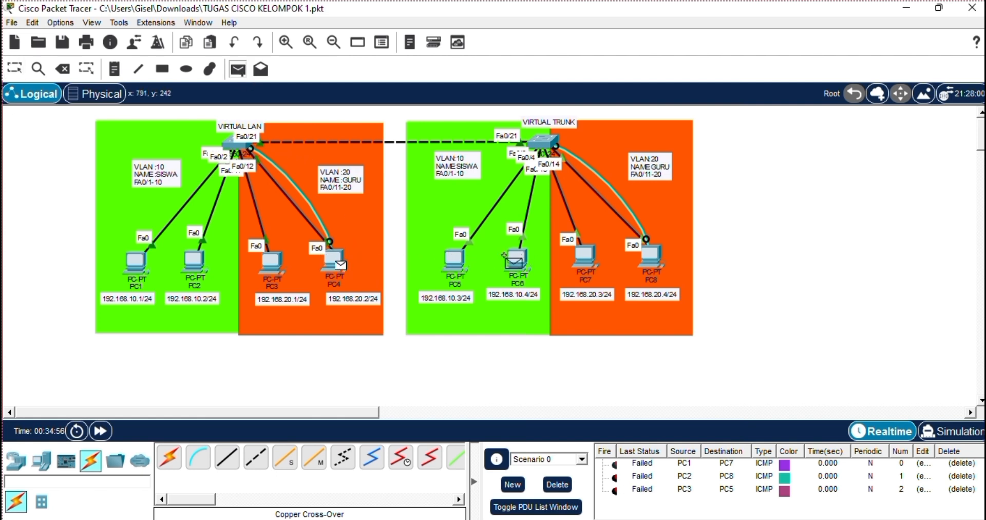
{"action": "left_click", "coordinate": [515, 259]}
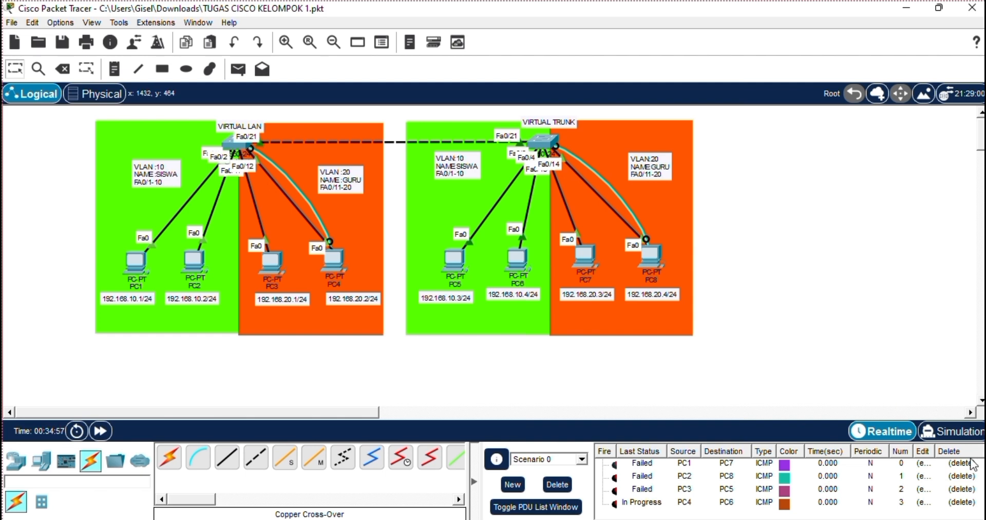
Play the four cross-VLAN PDUs in simulation mode, return to realtime mode and show the desktop.
{"action": "left_click", "coordinate": [955, 432]}
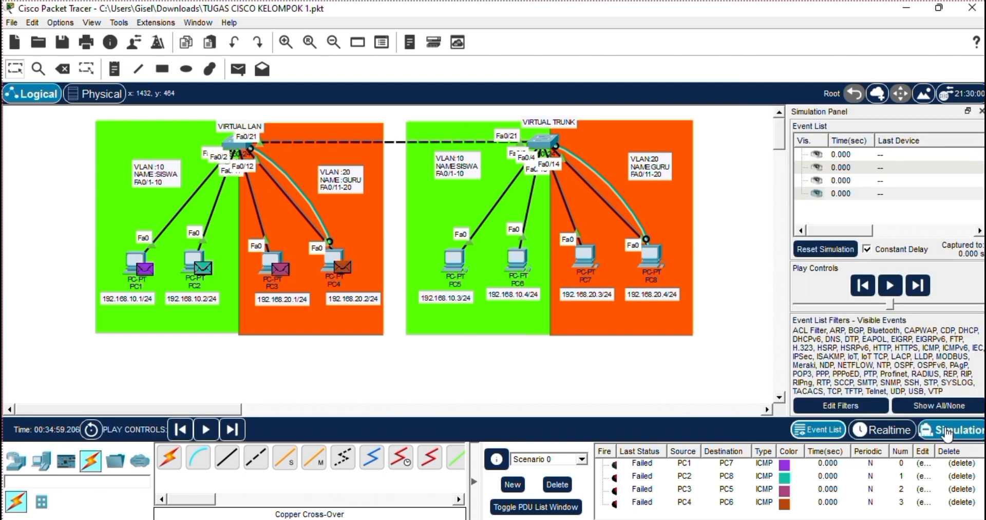
{"action": "left_click", "coordinate": [891, 286]}
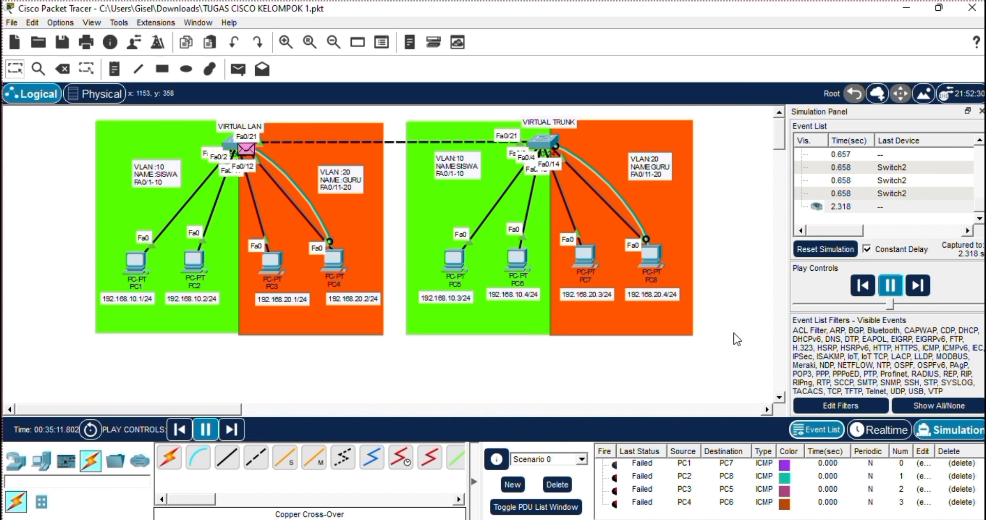
{"action": "left_click", "coordinate": [882, 429]}
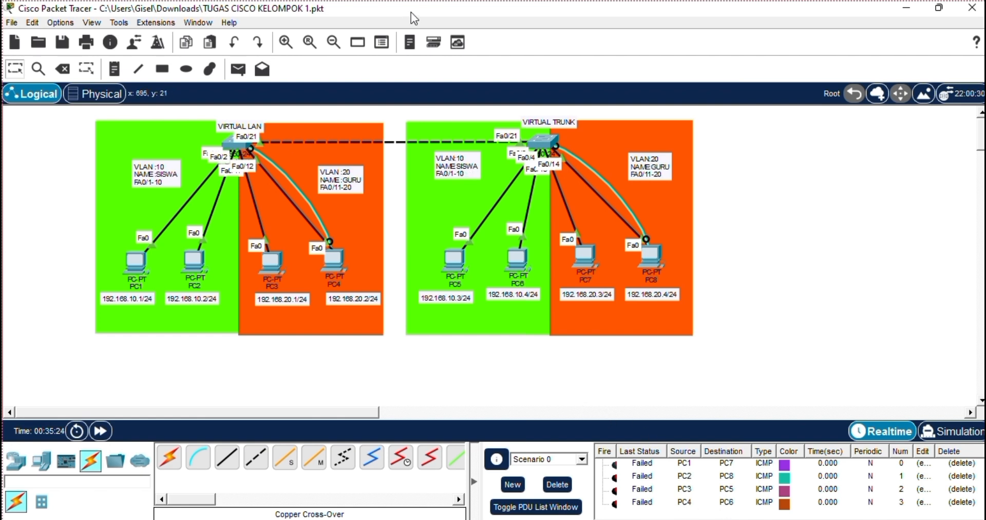
{"action": "key", "text": "super+d"}
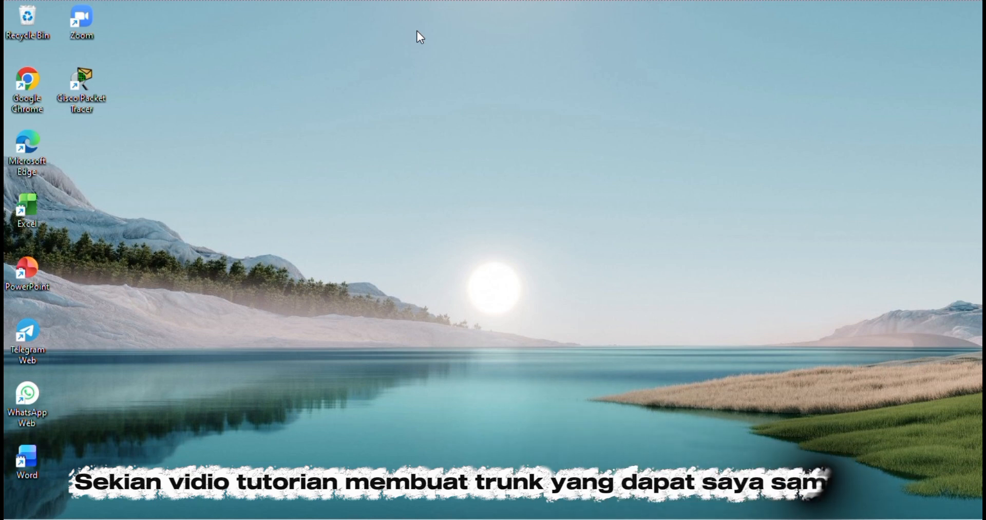